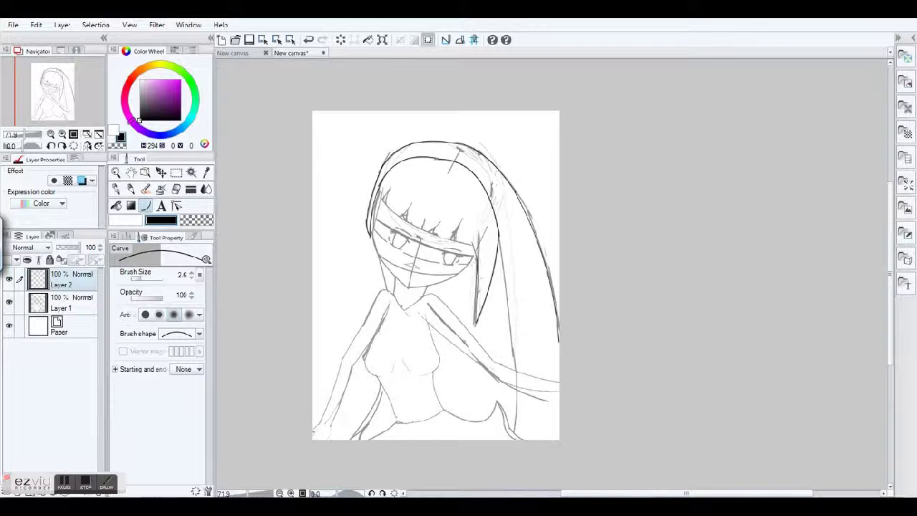
Ink the lower edge of the bangs and the long inner strand of hair over the sketch with curves.
mouse_move(378, 201)
left_mouse_down()
mouse_move(476, 245)
mouse_move(459, 239)
left_mouse_up()
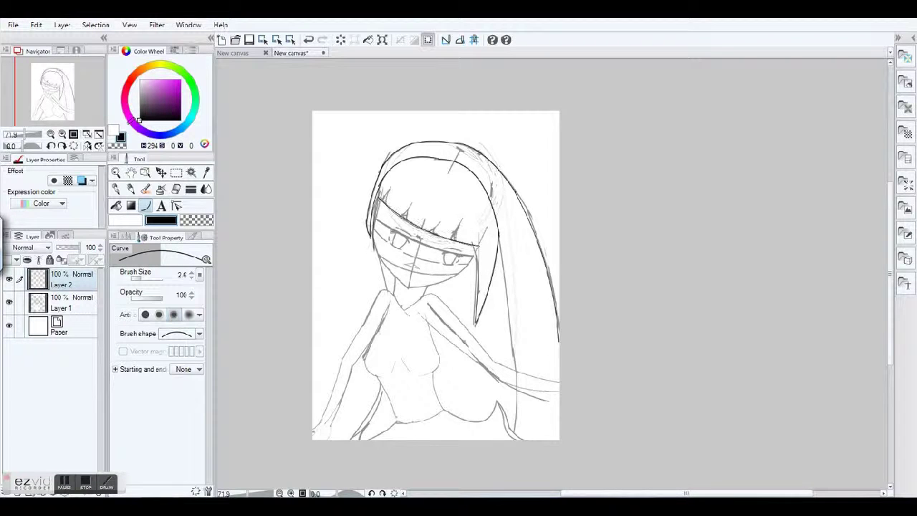
scroll(363, 235, "up", 2)
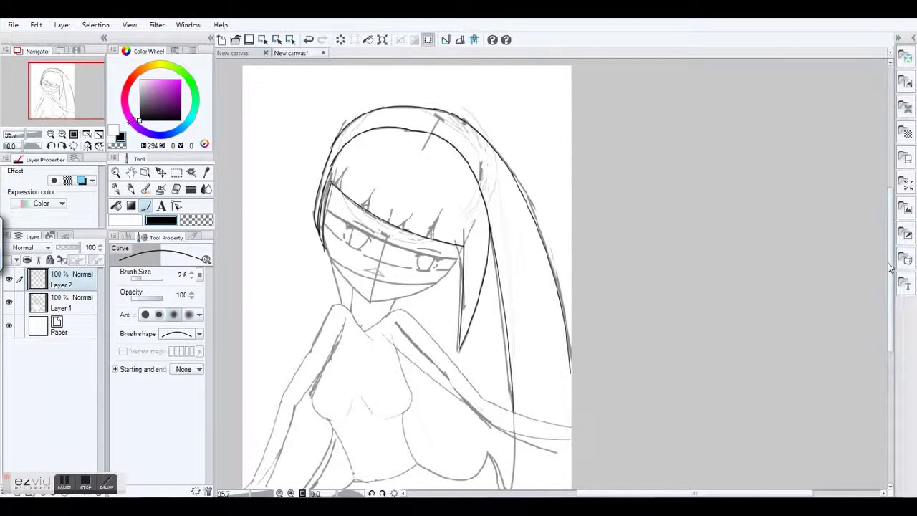
left_click_drag(891, 294, 891, 315)
left_click(129, 237)
scroll(516, 334, "up", 5)
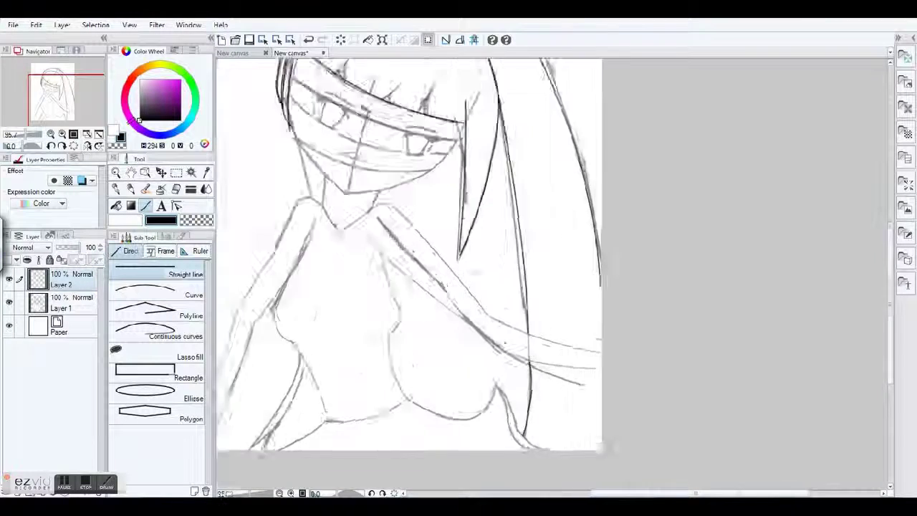
scroll(491, 299, "down", 6)
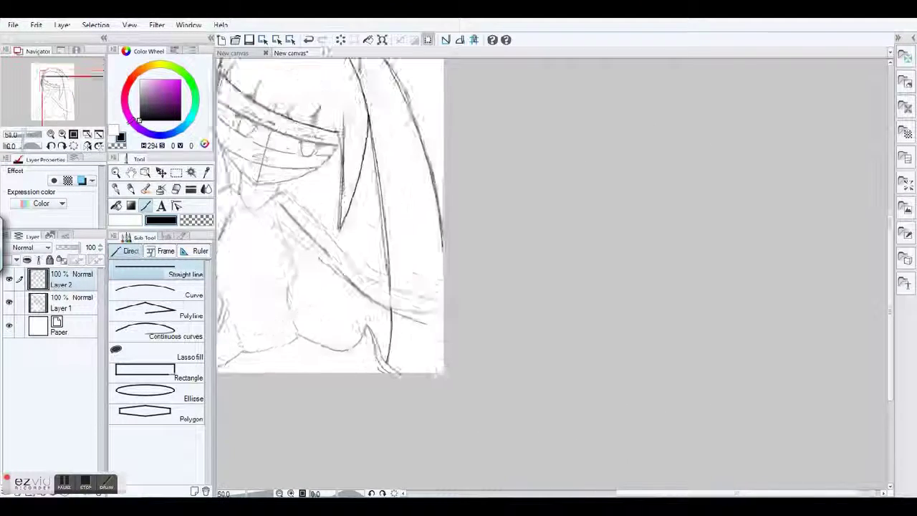
scroll(491, 299, "up", 3)
Ink both edges of the upper arm and forearm of the propping arm on the figure's left-hand side with curves.
left_click(143, 295)
left_click(533, 157)
left_click(506, 150)
double_click(437, 276)
left_click(523, 176)
left_click(452, 287)
double_click(453, 288)
left_click(437, 276)
left_click(396, 394)
left_click(451, 290)
left_click(416, 400)
scroll(452, 317, "up", 5)
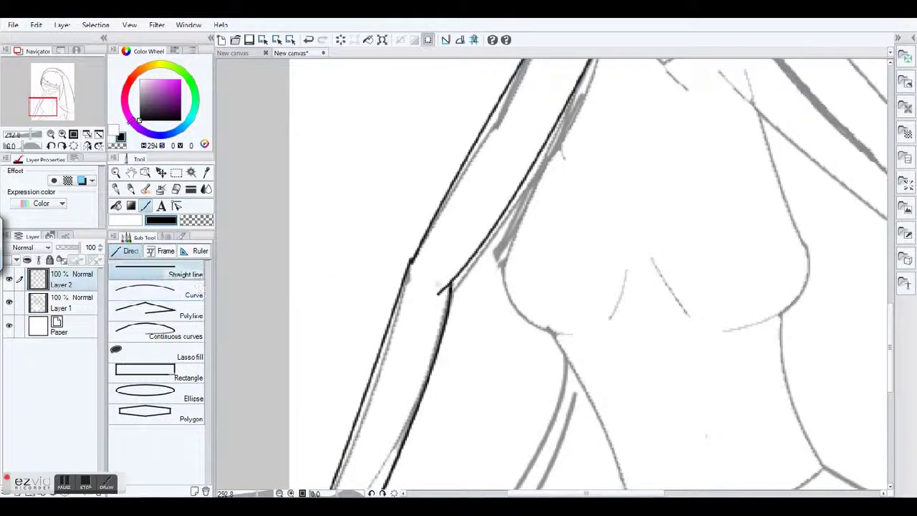
Try to ink the wrist, the hand's outer edge and the first fingers of the propping arm with curves.
left_click(143, 295)
left_click(428, 329)
left_click(398, 408)
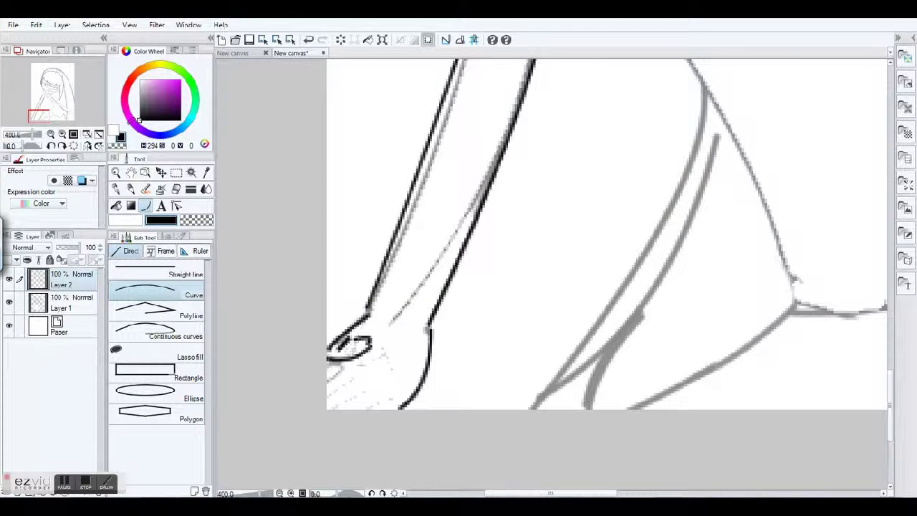
double_click(343, 408)
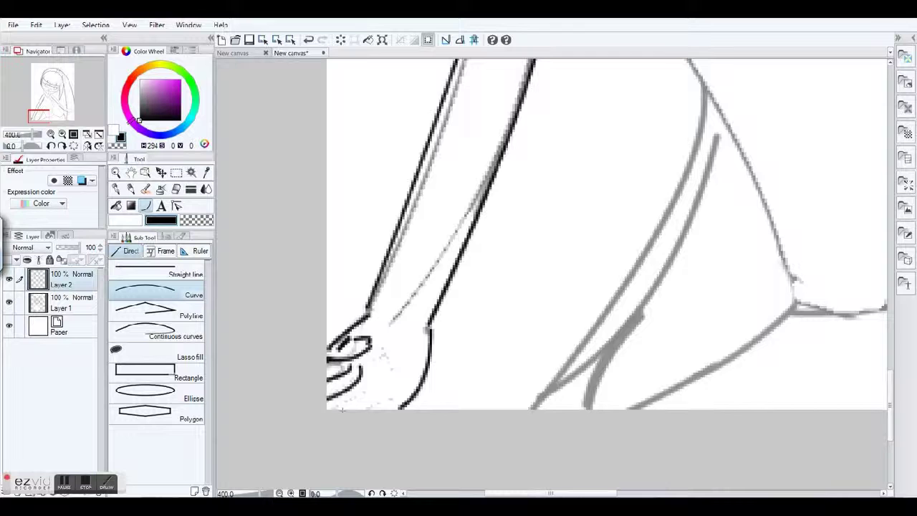
key("ctrl+z")
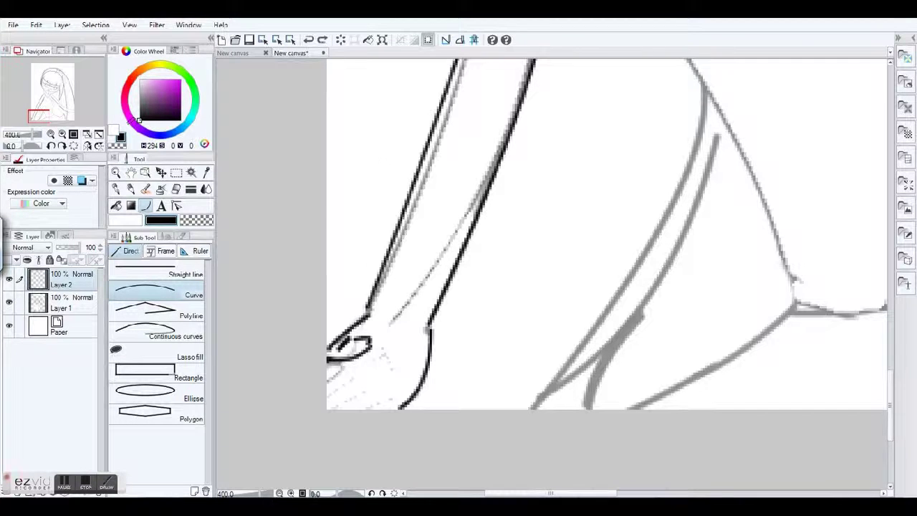
left_click(308, 40)
left_click(322, 40)
Try to add more finger curves across the hand, and undo them.
scroll(444, 286, "up", 3)
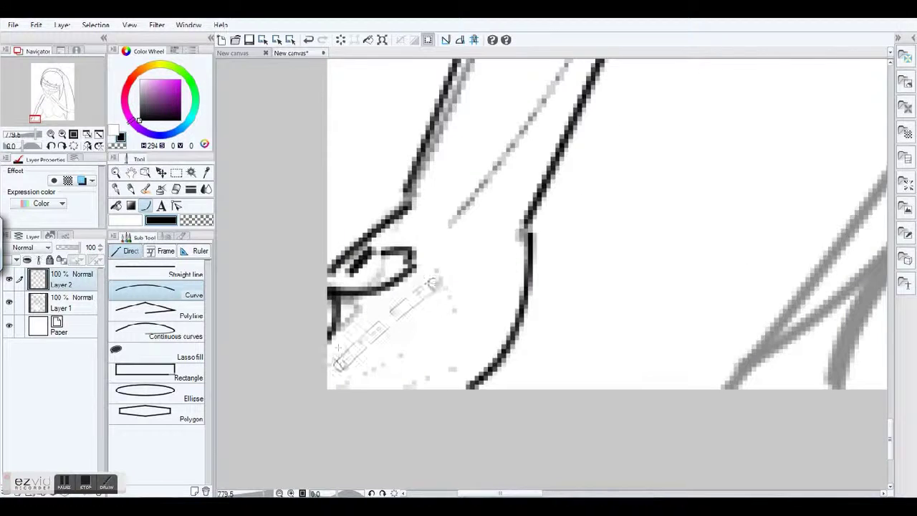
mouse_move(371, 384)
left_mouse_down()
mouse_move(448, 299)
mouse_move(466, 304)
left_mouse_up()
mouse_move(429, 391)
left_mouse_down()
mouse_move(505, 322)
mouse_move(487, 312)
left_mouse_up()
left_click(308, 40)
left_click(309, 40)
left_click(309, 40)
left_click(309, 40)
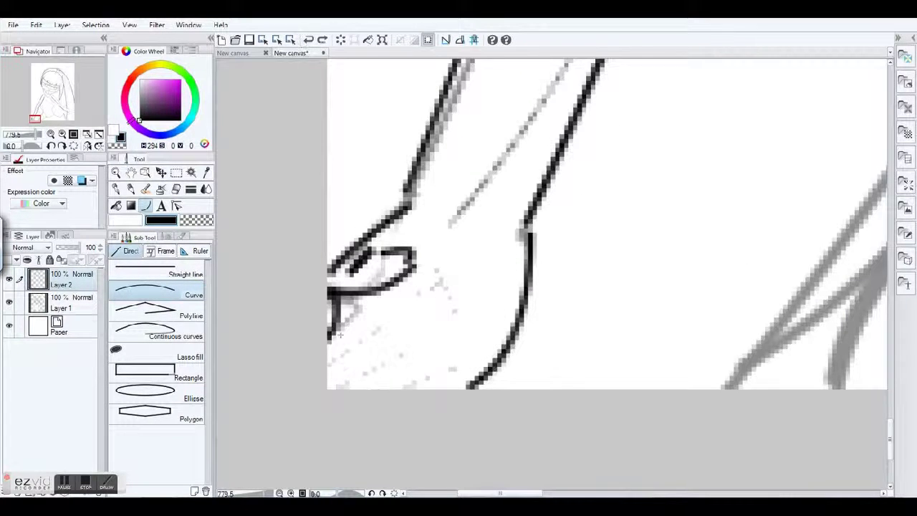
left_click(309, 40)
Try to ink the remaining fingers as pointed curves running from the canvas edge into the hand.
left_click_drag(331, 342, 434, 290)
left_click_drag(380, 271, 447, 275)
left_click_drag(401, 305, 467, 284)
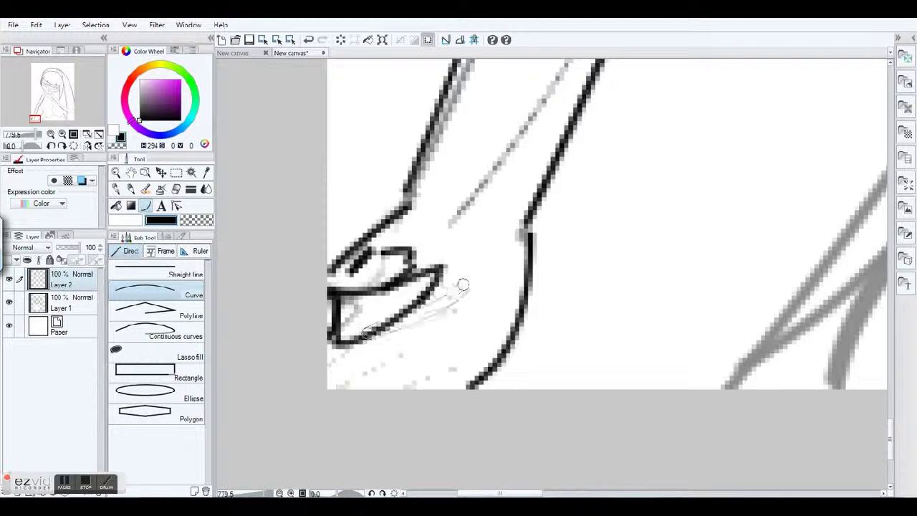
left_click_drag(383, 351, 465, 287)
mouse_move(345, 387)
left_mouse_down()
mouse_move(366, 336)
mouse_move(502, 288)
left_mouse_up()
left_click_drag(458, 405, 515, 322)
scroll(460, 237, "down", 2)
scroll(460, 238, "down", 2)
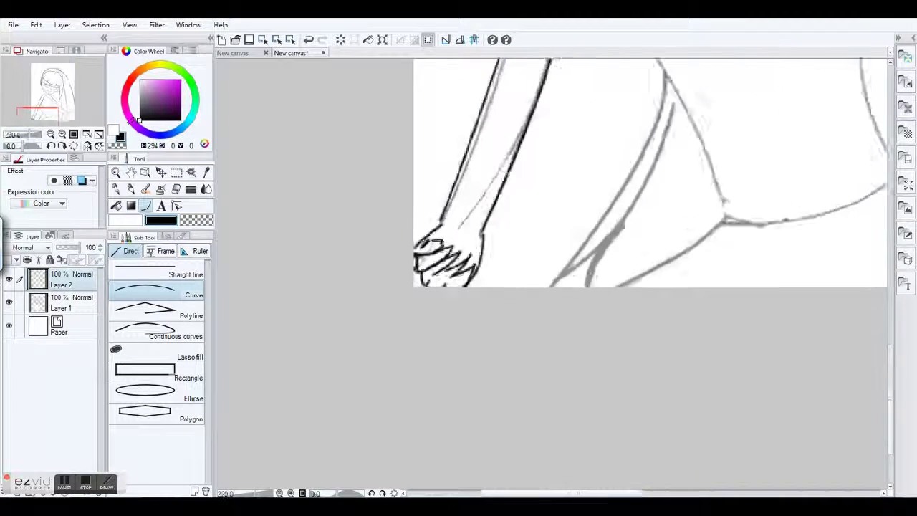
scroll(459, 238, "up", 1)
Undo the inked fingers and the hand's outer edge.
key("ctrl+z")
key("ctrl+z")
key("ctrl+z")
key("ctrl+z")
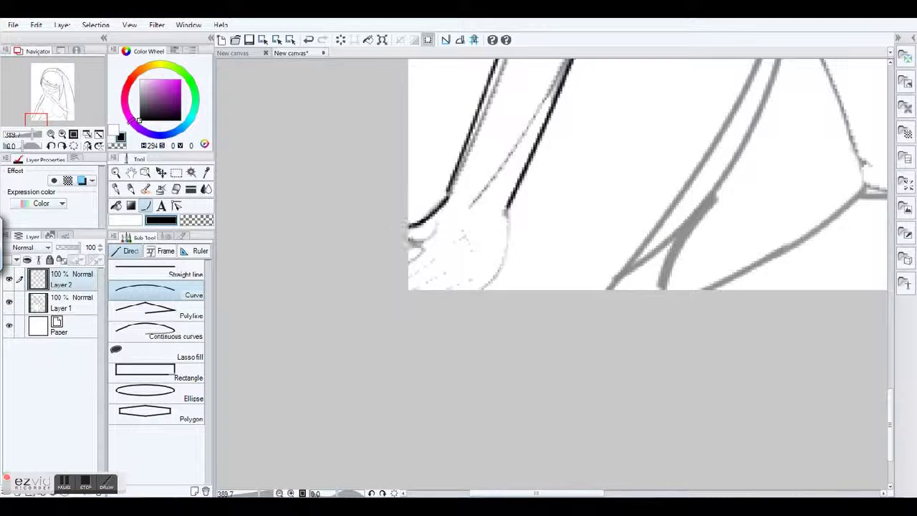
Redraw the fingers and outer edge of the propping hand with curves at the canvas corner.
left_click_drag(427, 244, 409, 255)
scroll(464, 290, "down", 2)
mouse_move(500, 257)
left_mouse_down()
mouse_move(464, 290)
mouse_move(457, 285)
left_mouse_up()
scroll(456, 285, "up", 1)
scroll(424, 271, "down", 5)
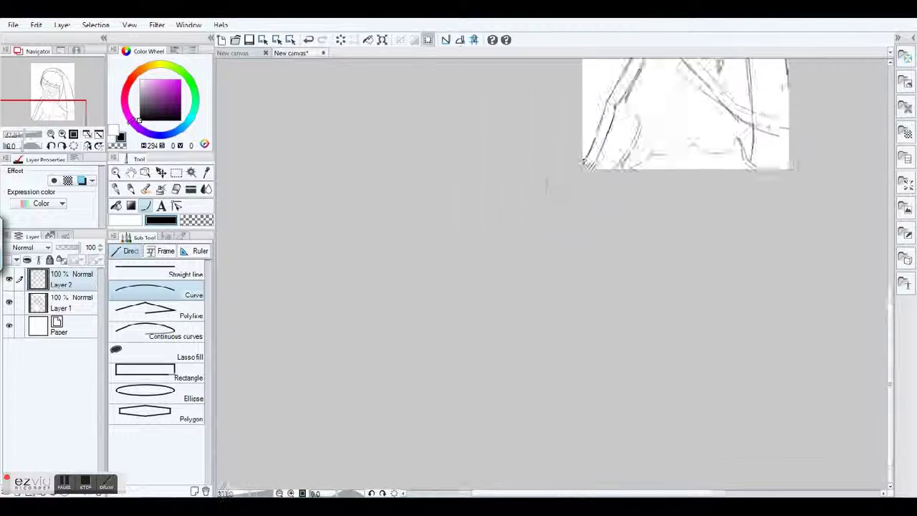
Ink the outstretched arm from shoulder to canvas edge, plus the side of the torso and the bust curves.
scroll(677, 282, "up", 1)
mouse_move(438, 116)
left_mouse_down()
mouse_move(602, 251)
mouse_move(566, 233)
left_mouse_up()
mouse_move(444, 90)
left_mouse_down()
mouse_move(559, 202)
mouse_move(666, 230)
left_mouse_up()
left_click_drag(566, 233, 667, 247)
left_click_drag(374, 102, 336, 211)
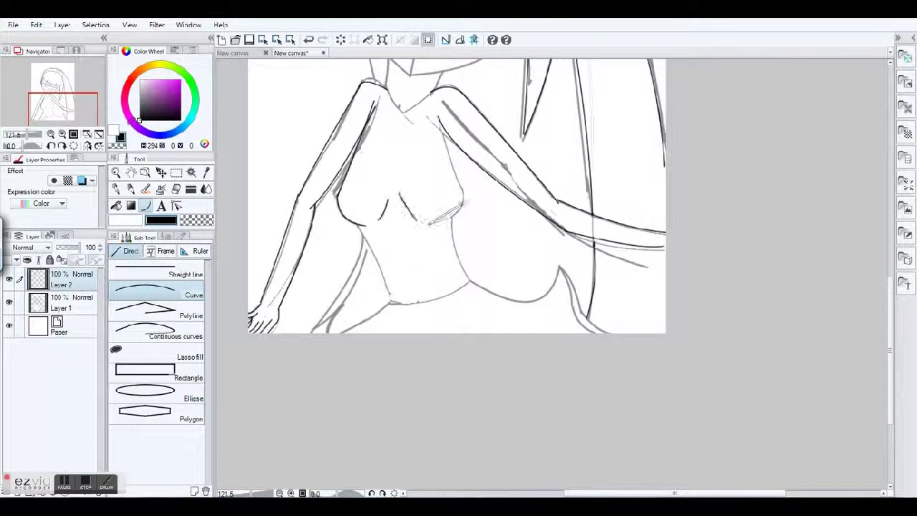
Ink the waist, the torso's lower edge, the hip curve and the narrow pointed shape behind the hip.
mouse_move(364, 226)
left_mouse_down()
mouse_move(394, 302)
mouse_move(557, 275)
left_mouse_up()
left_click_drag(469, 283, 553, 277)
key("ctrl+z")
left_click_drag(470, 283, 552, 277)
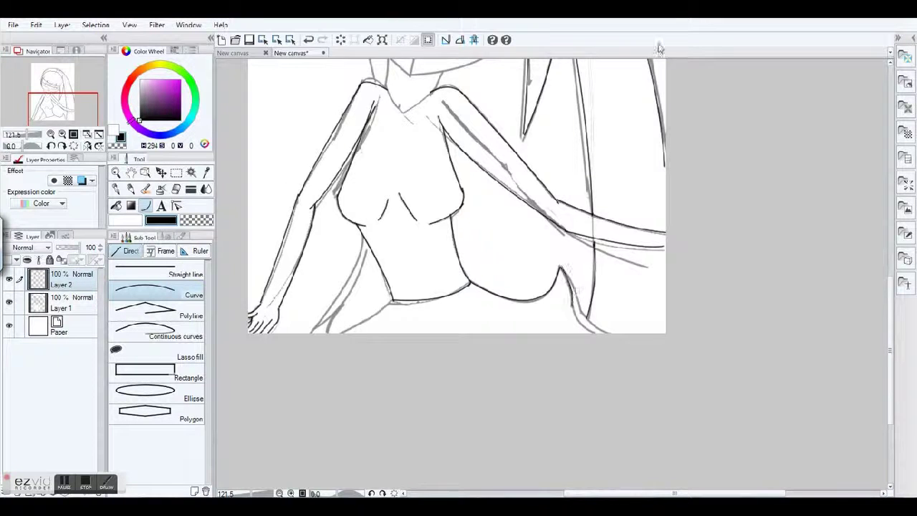
key("ctrl+plus")
mouse_move(589, 351)
left_mouse_down()
mouse_move(559, 309)
mouse_move(538, 245)
left_mouse_up()
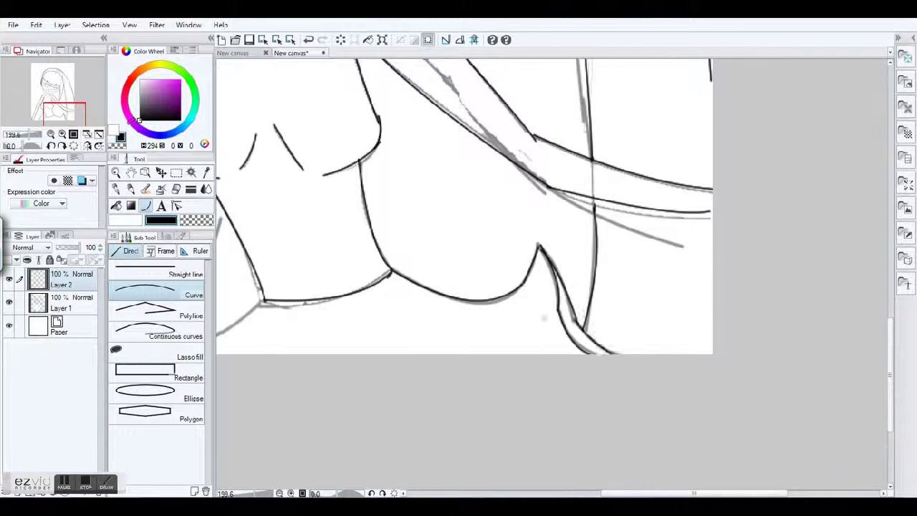
Ink the leg lines beside the waist, the neck and the V-shaped neckline between the shoulders.
key("ctrl+minus")
key("ctrl+minus")
key("ctrl+minus")
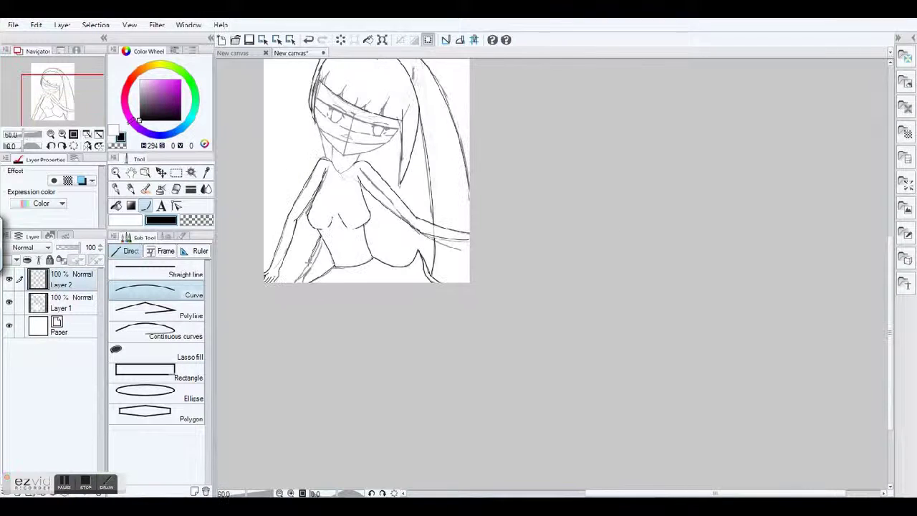
key("ctrl+plus")
key("ctrl+plus")
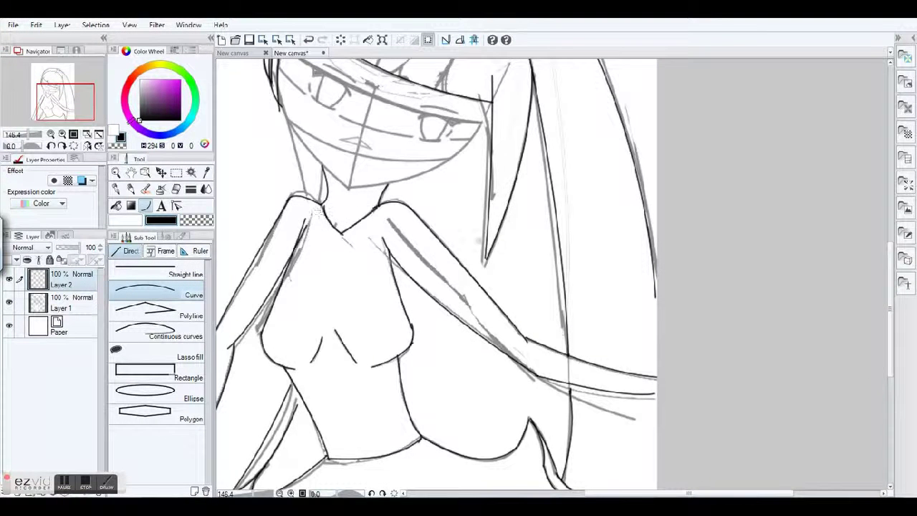
Ink the left-hand eye's outline and upper lash, and the upper lash line of the other eye.
key("ctrl+plus")
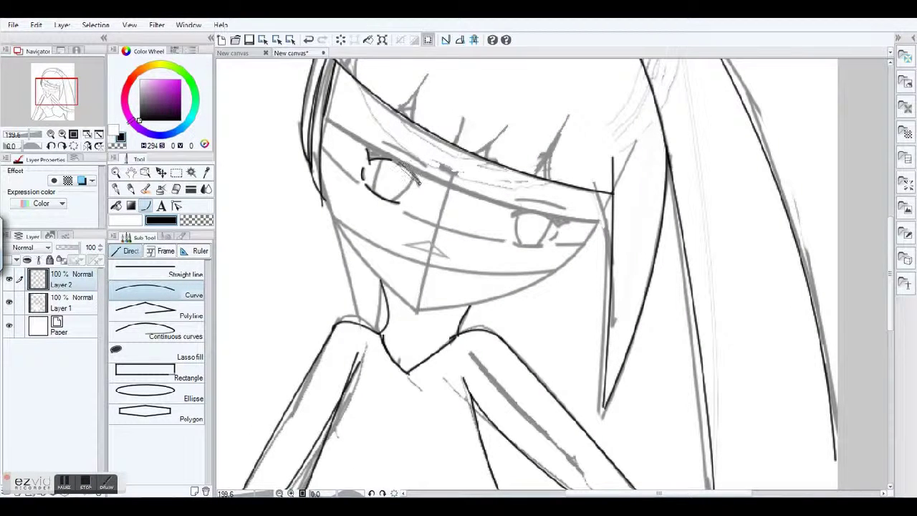
left_click(367, 151)
key("Return")
left_click_drag(510, 219, 560, 221)
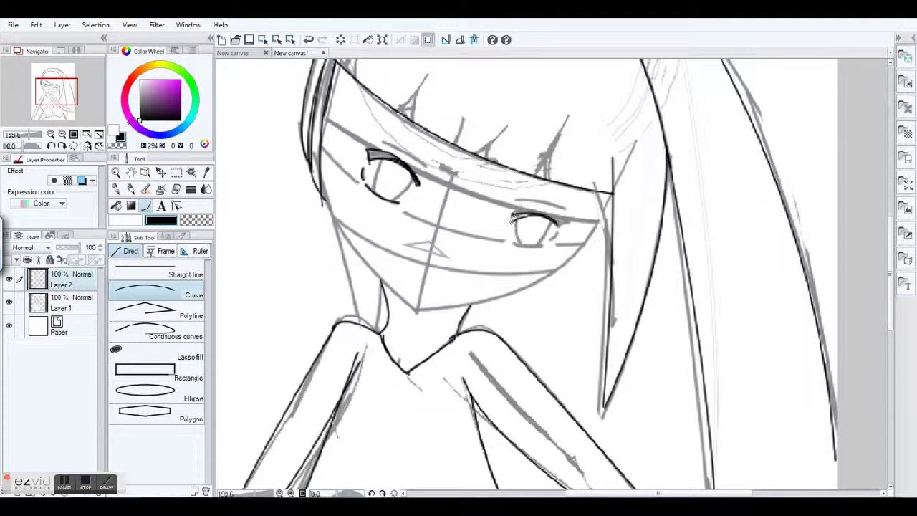
Ink the lower lid and the short outer side line of the right-hand eye.
scroll(560, 224, "up", 5)
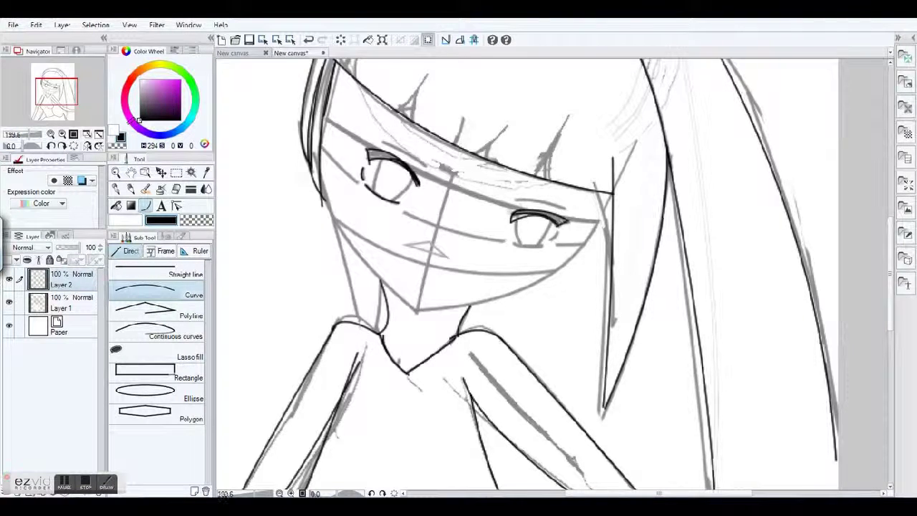
left_click_drag(557, 242, 538, 267)
left_click_drag(437, 274, 519, 281)
Fill the upper lash shapes of both eyes with black.
key("g")
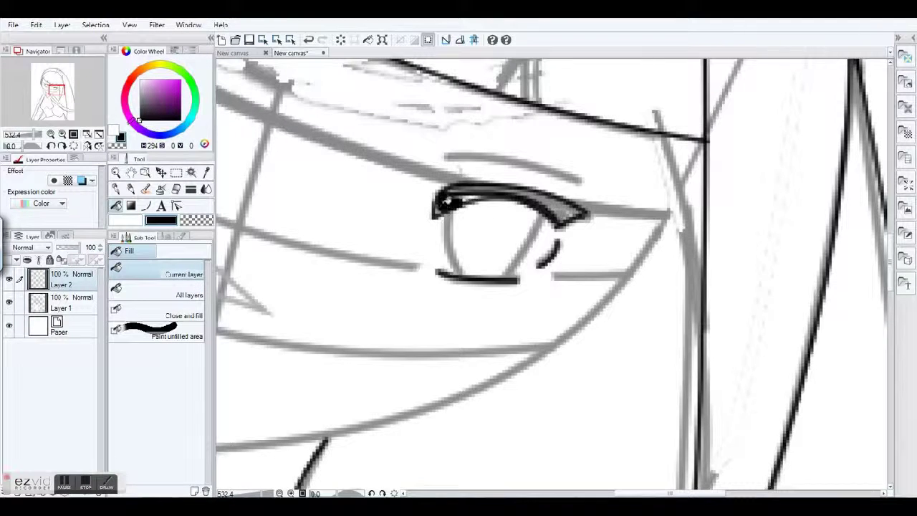
left_click(445, 203)
left_click(559, 212)
scroll(317, 287, "down", 2)
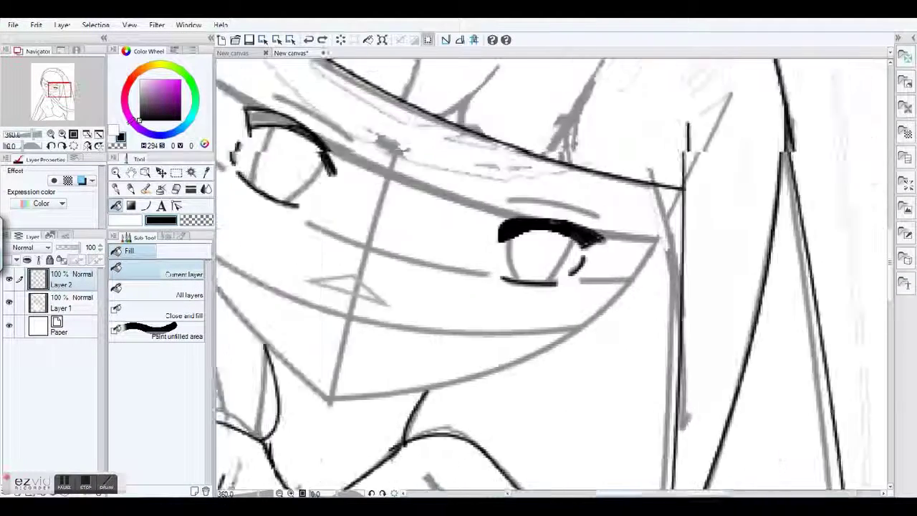
left_click_drag(272, 143, 488, 147)
left_click(487, 122)
left_click(530, 151)
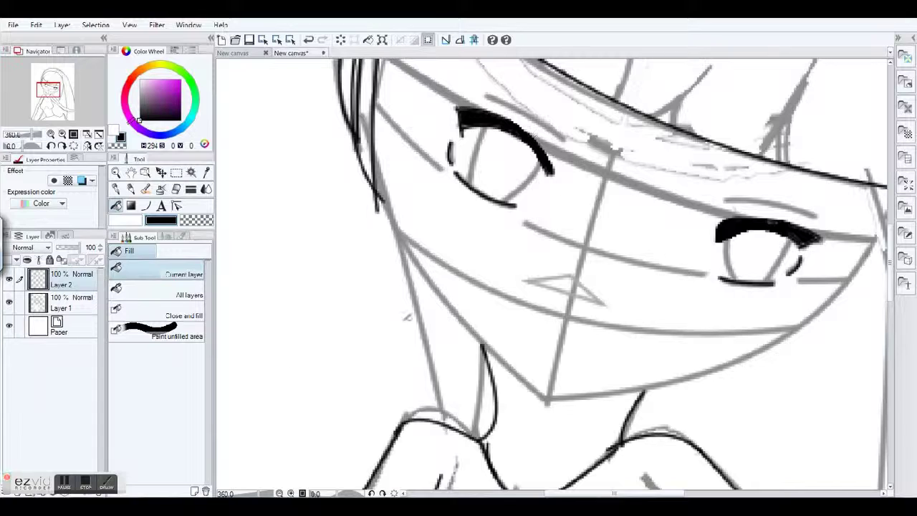
Draw a curved crease line above each eye with the Curve tool.
left_click(145, 206)
left_click_drag(480, 104, 566, 136)
left_click_drag(727, 204, 823, 215)
scroll(739, 292, "down", 2)
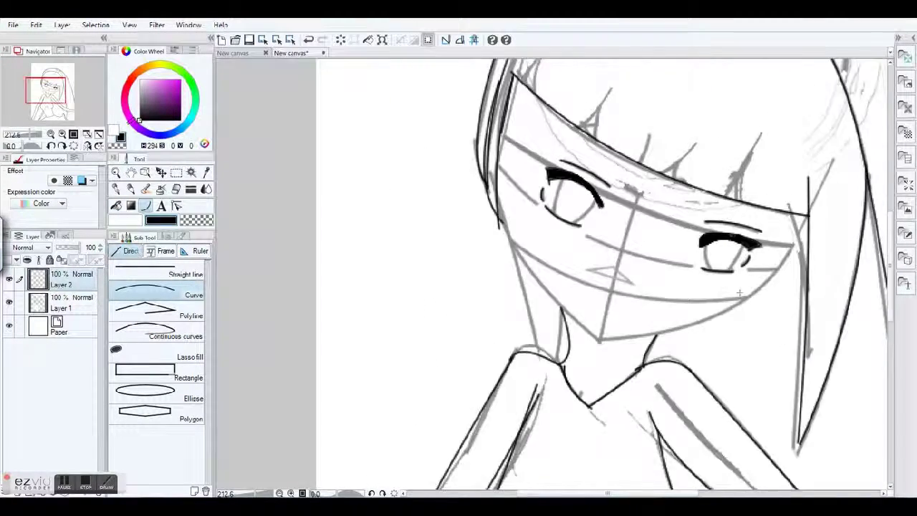
Ink the jawline down to the chin and the thin hair strand falling beside the neck.
scroll(739, 292, "up", 2)
left_click_drag(478, 381, 845, 159)
left_click(730, 309)
scroll(573, 280, "down", 4)
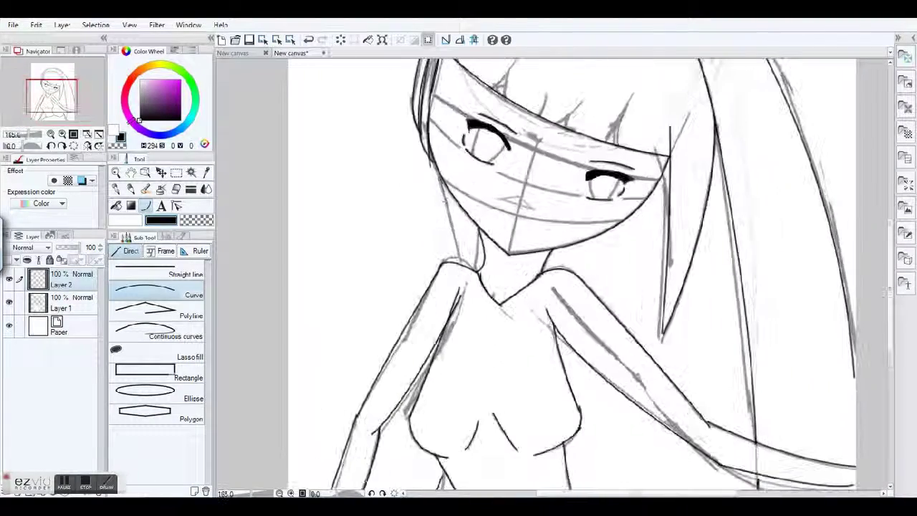
left_click_drag(442, 183, 467, 270)
scroll(573, 279, "down", 1)
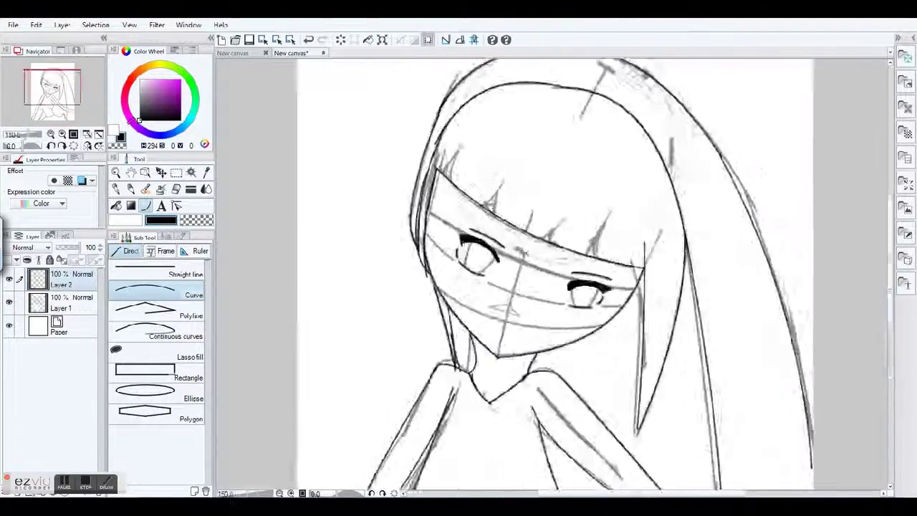
Ink the pointed strand splits along the lower edge of the bangs with curves.
scroll(573, 214, "up", 4)
left_click_drag(542, 140, 489, 206)
left_click_drag(689, 232, 629, 278)
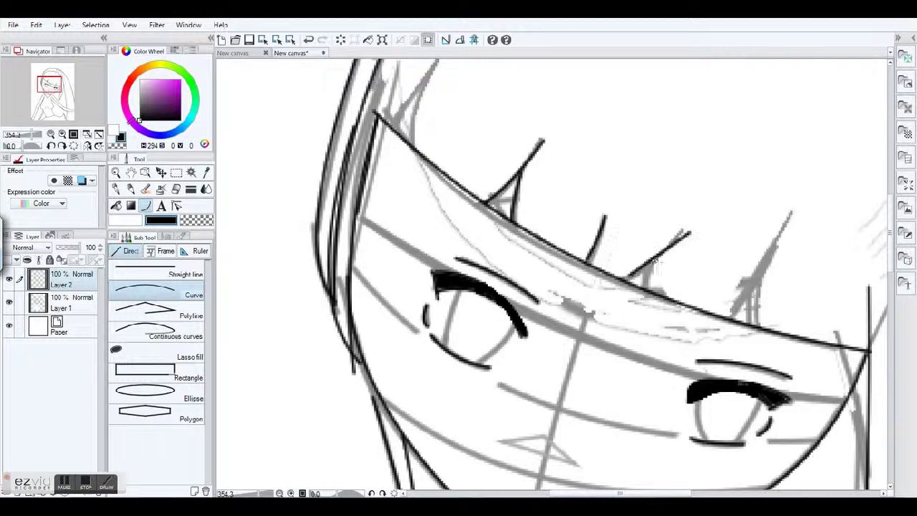
mouse_move(791, 212)
left_mouse_down()
mouse_move(732, 320)
mouse_move(754, 328)
left_mouse_up()
left_click_drag(755, 263, 725, 320)
scroll(763, 286, "down", 2)
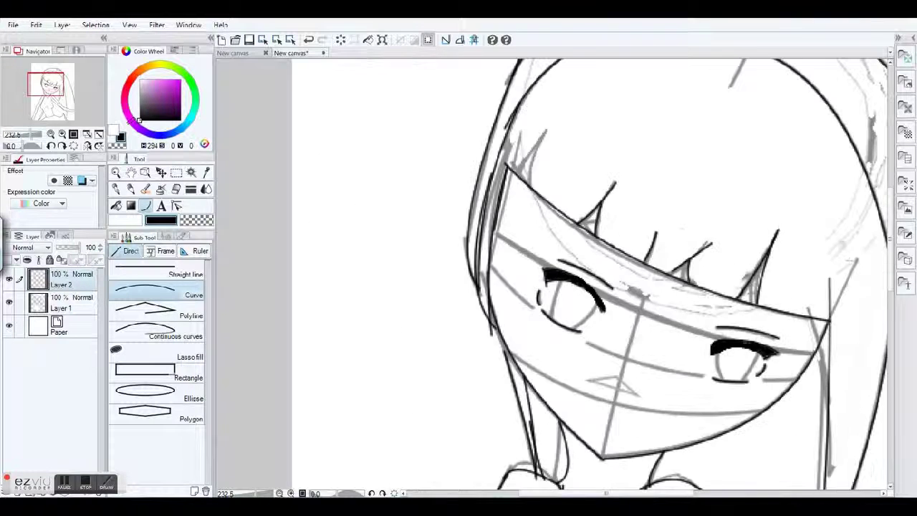
scroll(538, 158, "down", 2)
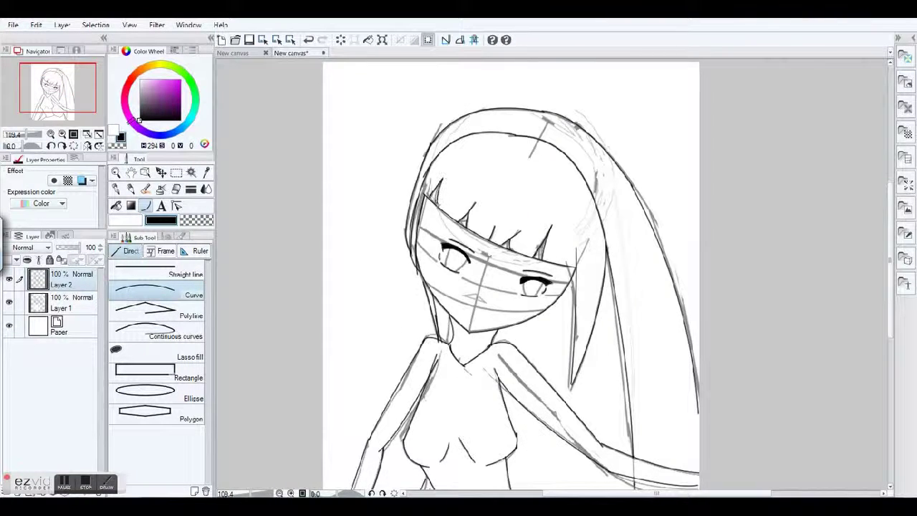
Add a new layer beneath Layer 2 and draw the small mouth on it in grey.
scroll(510, 272, "up", 2)
scroll(510, 272, "down", 3)
scroll(430, 273, "up", 3)
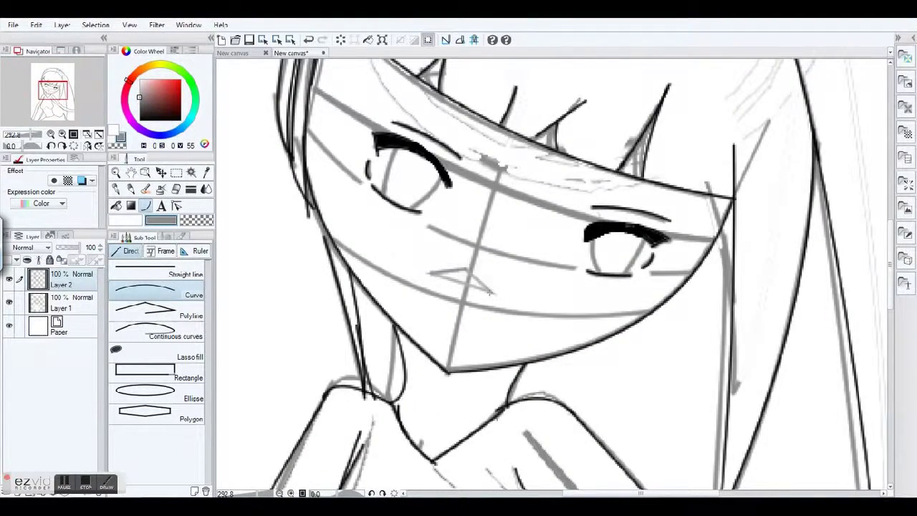
left_click(61, 25)
left_click(107, 41)
left_click_drag(62, 281, 62, 307)
scroll(330, 254, "down", 2)
scroll(458, 272, "up", 2)
Hide the Layer 1 sketch and switch back to the Curve tool with Layer 2 active.
left_click(71, 279)
left_click(176, 188)
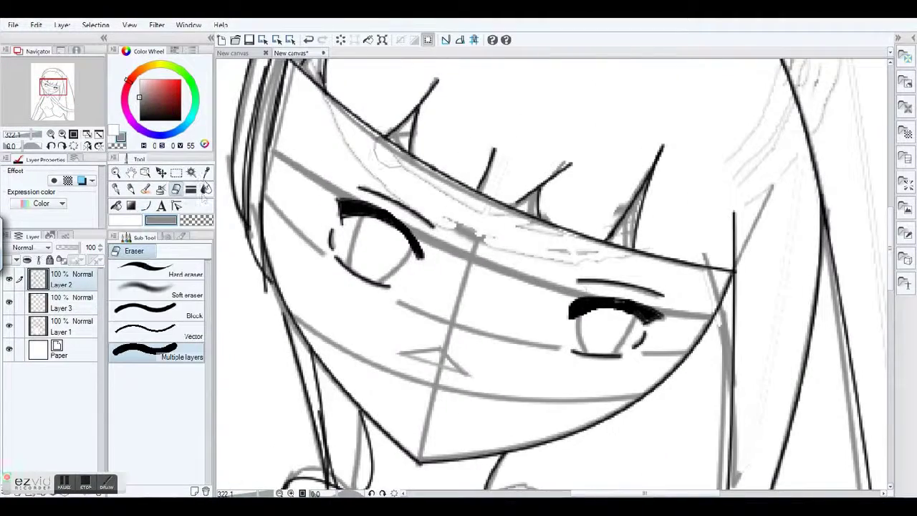
left_click(9, 325)
scroll(546, 272, "down", 2)
scroll(546, 273, "down", 5)
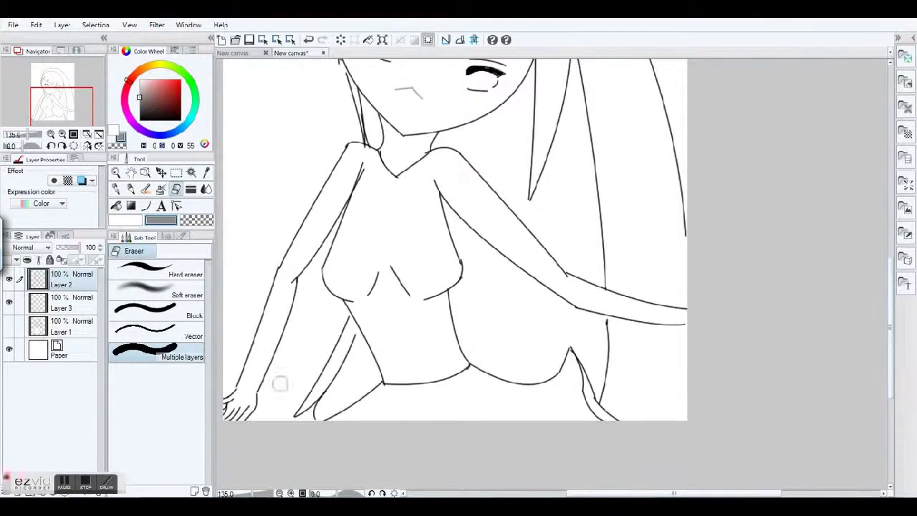
left_click(146, 206)
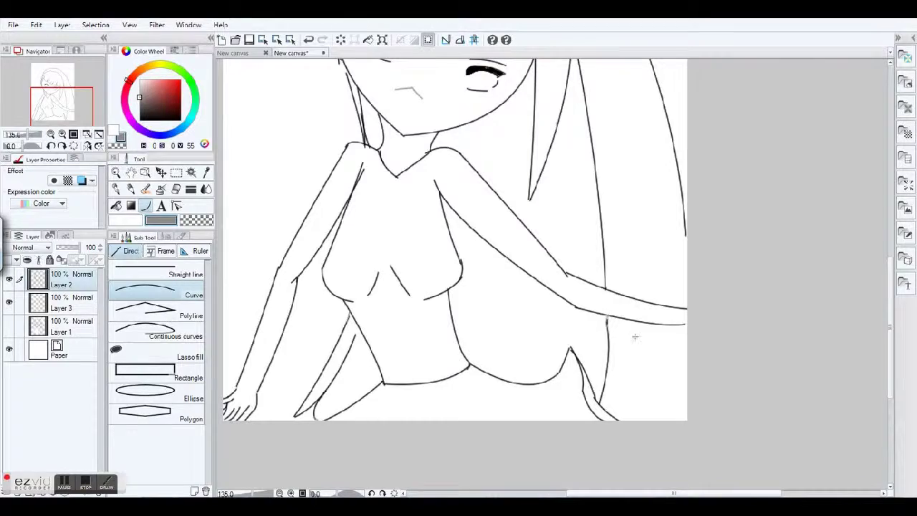
Erase the bits of the bangs' lower edge line that run across the openings of the pointed strand splits.
scroll(635, 336, "up", 3)
scroll(634, 336, "up", 2)
scroll(553, 234, "down", 2)
scroll(554, 234, "up", 3)
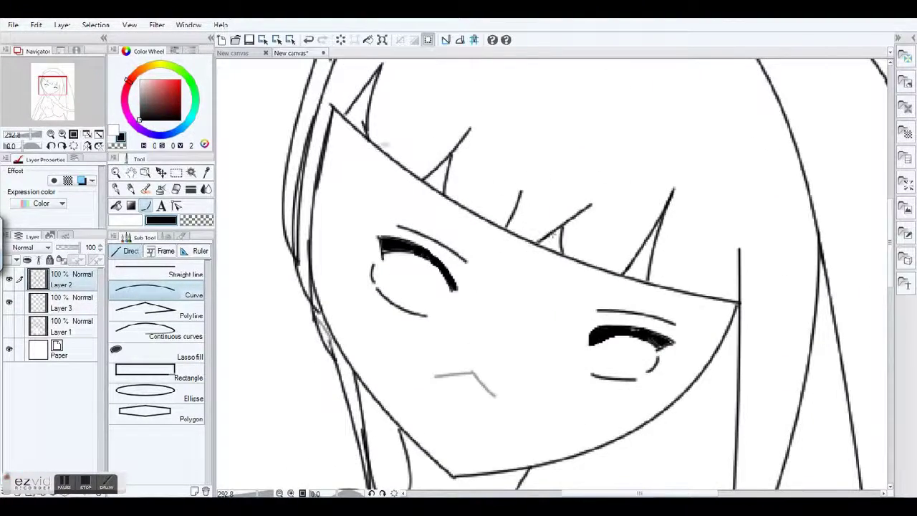
scroll(373, 149, "up", 3)
key("e")
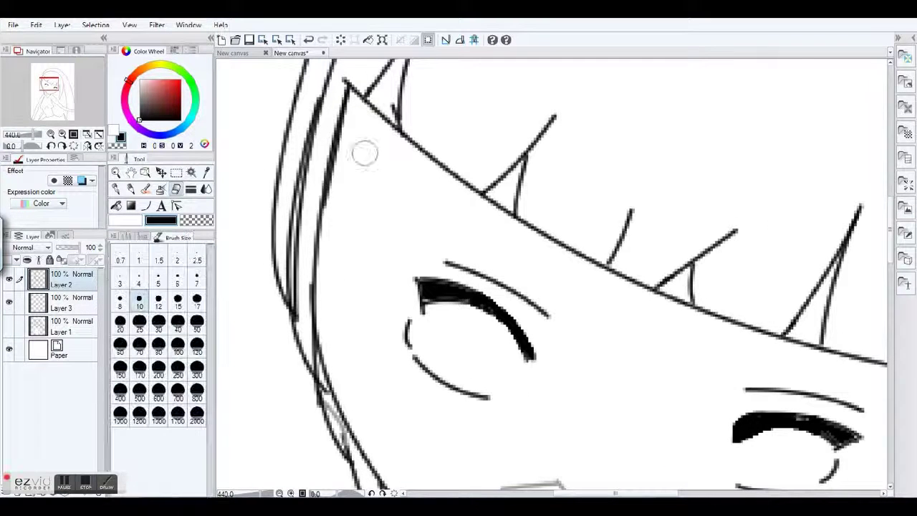
scroll(568, 462, "right", 3)
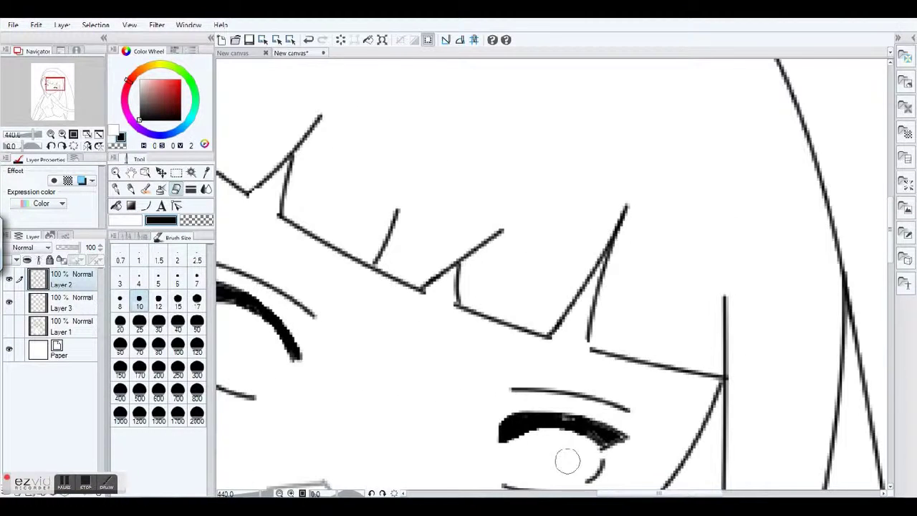
Draw a broken smiling mouth line with curves between the small grey mark and the chin on Layer 2.
key("n")
scroll(589, 335, "down", 3)
scroll(401, 272, "up", 4)
left_click(320, 254)
scroll(397, 277, "down", 6)
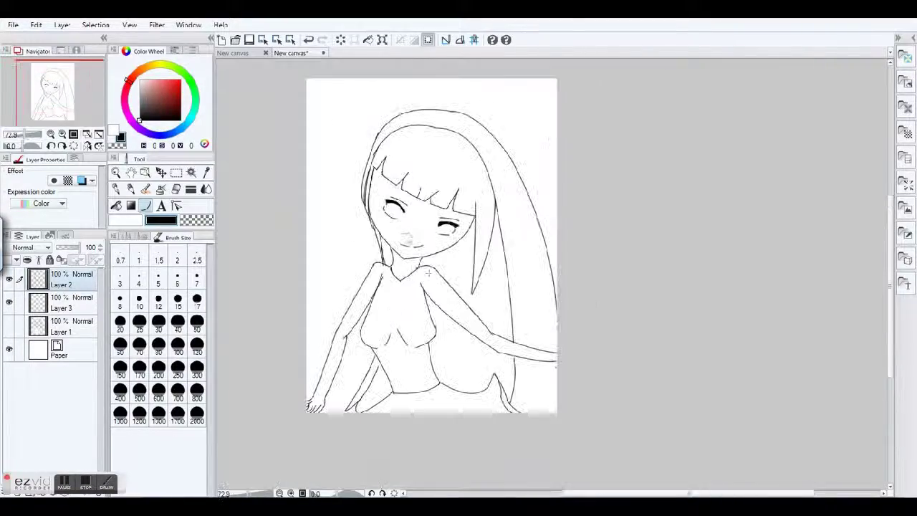
Make Layer 3 active and set the drawing colour to a light tan skin tone (H 45, S 33, V 94).
scroll(434, 289, "up", 5)
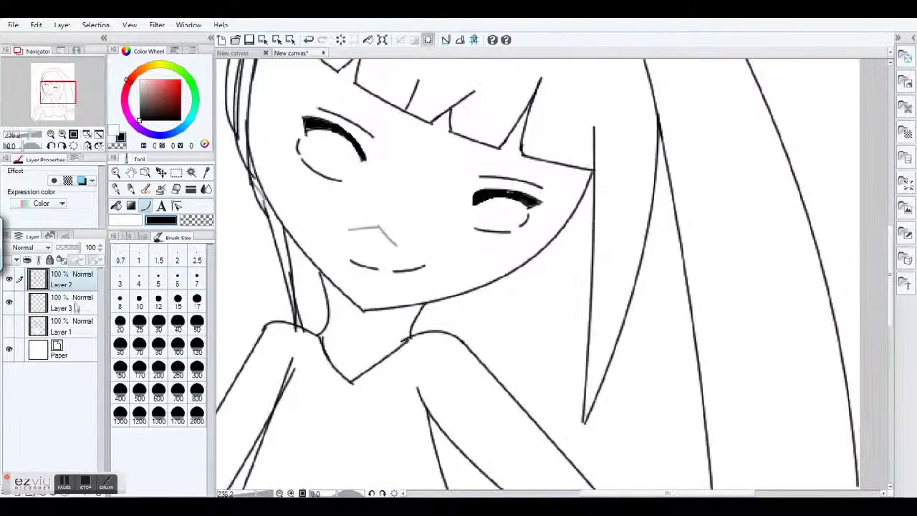
left_click(71, 302)
left_click(150, 66)
left_click(152, 79)
Try to flood the face with the skin tone using the Fill tool on Layer 3.
left_click(115, 205)
left_click(348, 167)
key("ctrl+z")
left_click(348, 167)
key("ctrl+z")
scroll(347, 167, "down", 2)
scroll(348, 167, "up", 3)
Paint the face and neck with the skin tone on Layer 3 using the brush at size 40.
left_click(146, 188)
left_click_drag(315, 121, 344, 186)
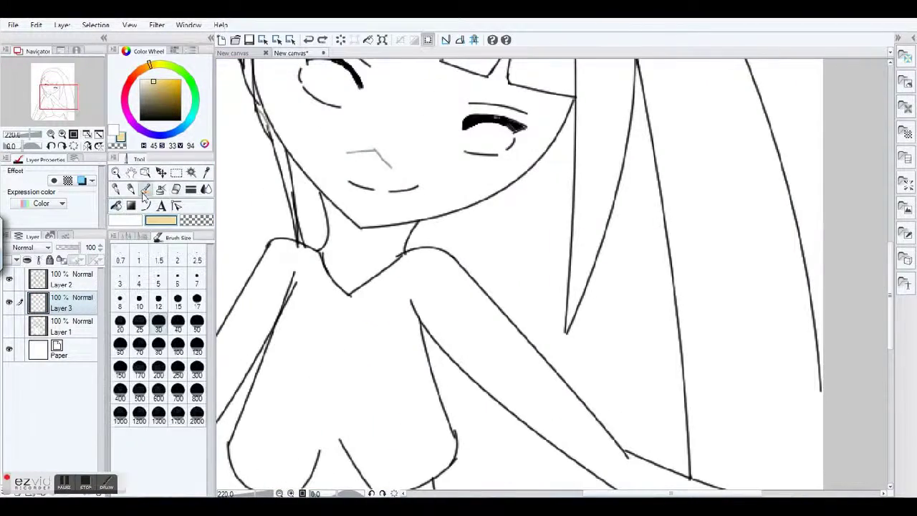
key("ctrl+z")
scroll(337, 154, "down", 3)
mouse_move(308, 133)
left_mouse_down()
mouse_move(333, 247)
mouse_move(466, 229)
mouse_move(358, 215)
mouse_move(329, 157)
mouse_move(399, 169)
left_mouse_up()
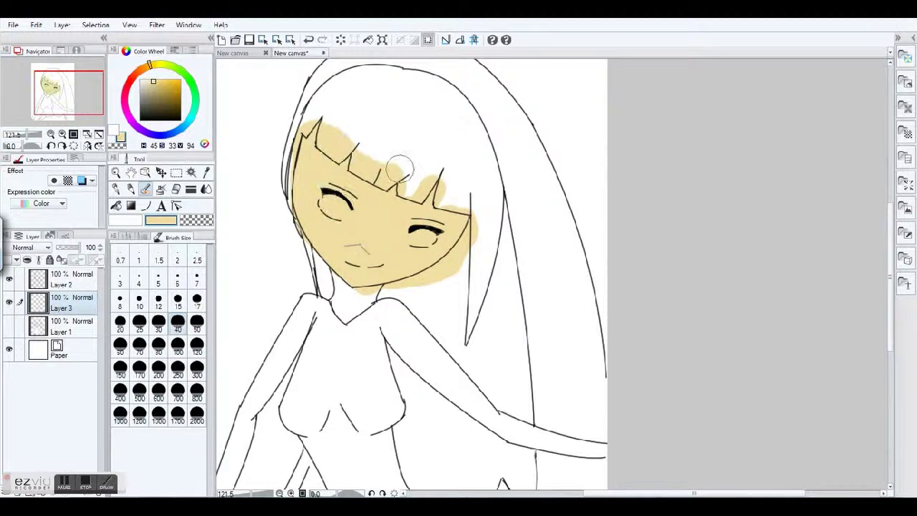
left_click_drag(339, 197, 354, 315)
scroll(355, 315, "down", 1)
scroll(608, 310, "down", 3)
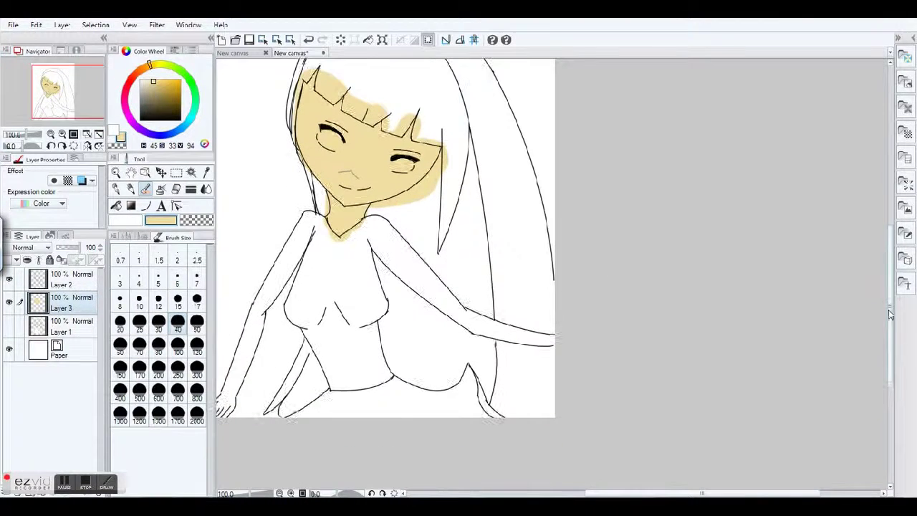
scroll(372, 286, "up", 3)
On Layer 2, draw the short sleeve around the upper arm beside the thin hair strand with black curves.
left_click(71, 279)
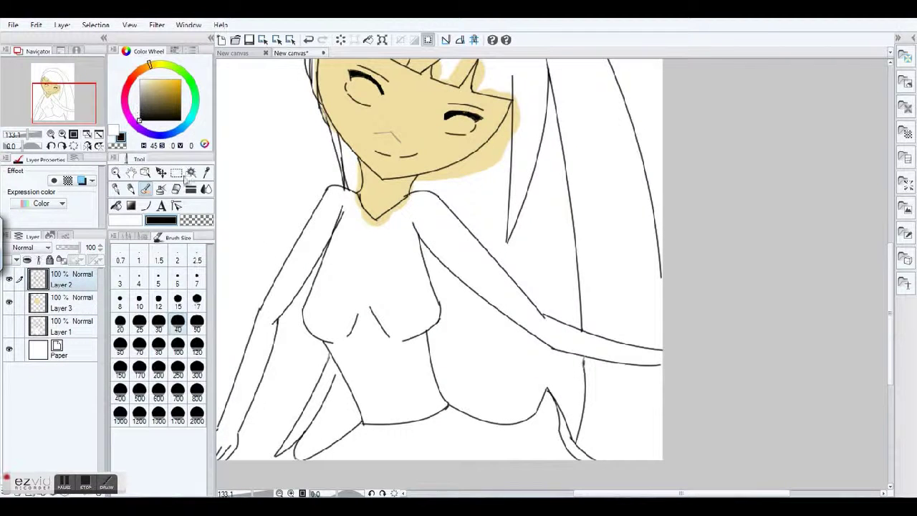
left_click(131, 188)
key("ctrl+z")
left_click(146, 205)
left_click(326, 188)
left_click(269, 259)
double_click(310, 283)
Draw the matching short sleeve and its hem around the outstretched arm with black curves.
left_click(414, 224)
left_click(448, 292)
left_click(501, 256)
double_click(437, 192)
scroll(448, 294, "up", 4)
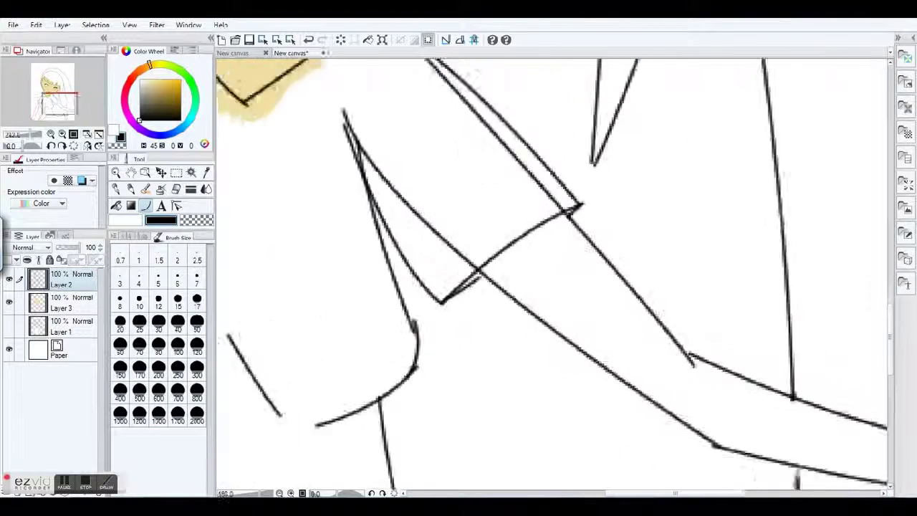
scroll(448, 294, "down", 6)
Paint both arms below the sleeves with the skin tone on Layer 3 using the Oil paint brush.
left_click(145, 188)
left_click_drag(537, 283, 510, 344)
left_click(309, 41)
left_click_drag(139, 275, 152, 275)
scroll(157, 415, "down", 1)
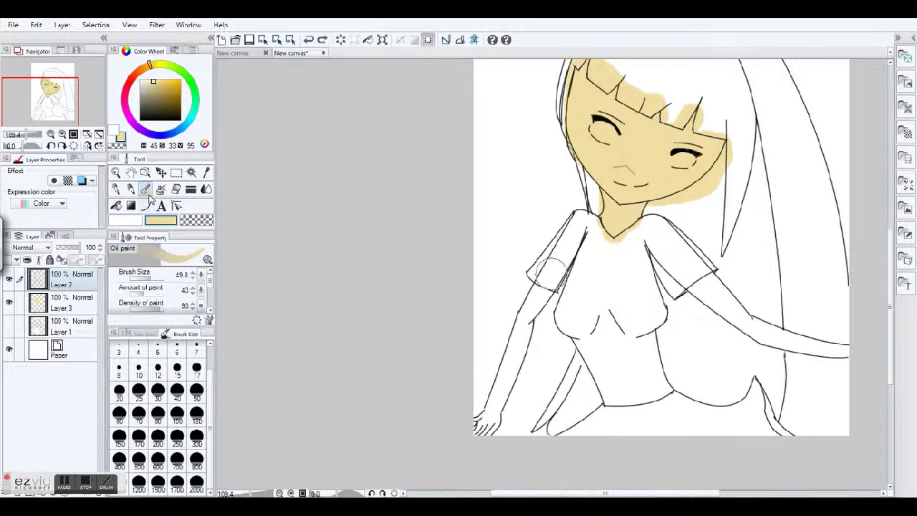
scroll(201, 386, "up", 1)
left_click(310, 40)
left_click(322, 40)
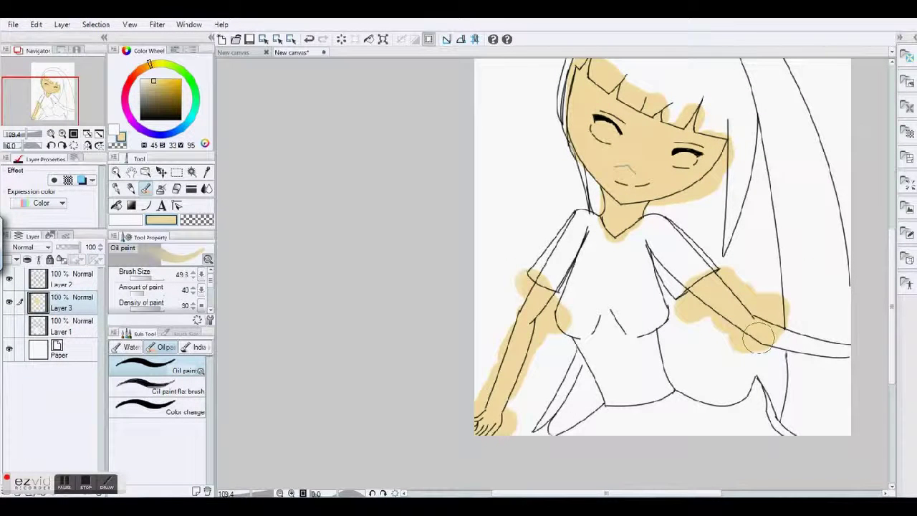
mouse_move(758, 336)
left_mouse_down()
mouse_move(788, 338)
mouse_move(839, 369)
left_mouse_up()
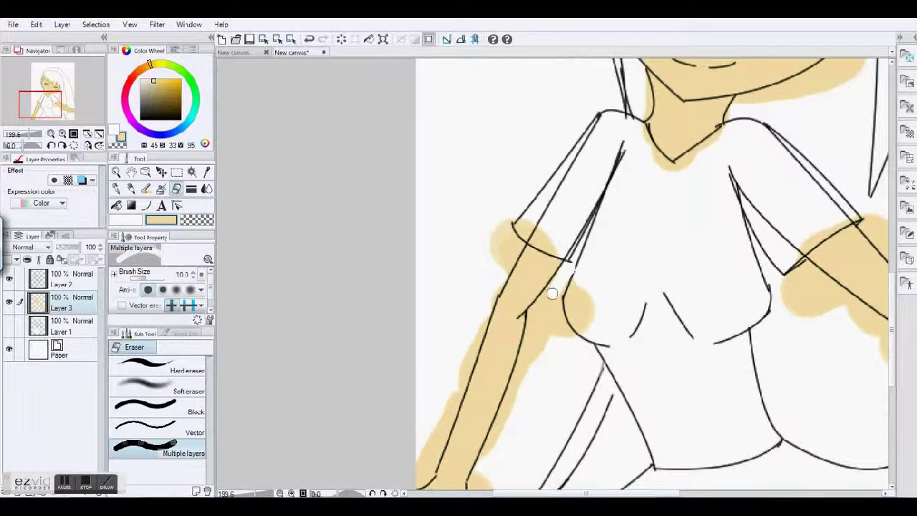
Try erasing excess skin colour beside the elbow with the Multiple layers eraser, then activate Layer 2 and toggle its visibility.
left_click_drag(551, 294, 572, 266)
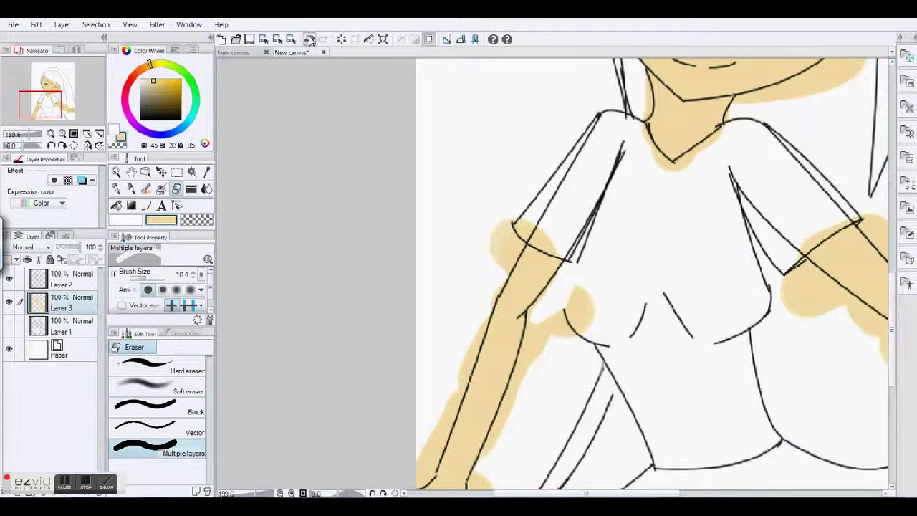
left_click(72, 279)
left_click(10, 279)
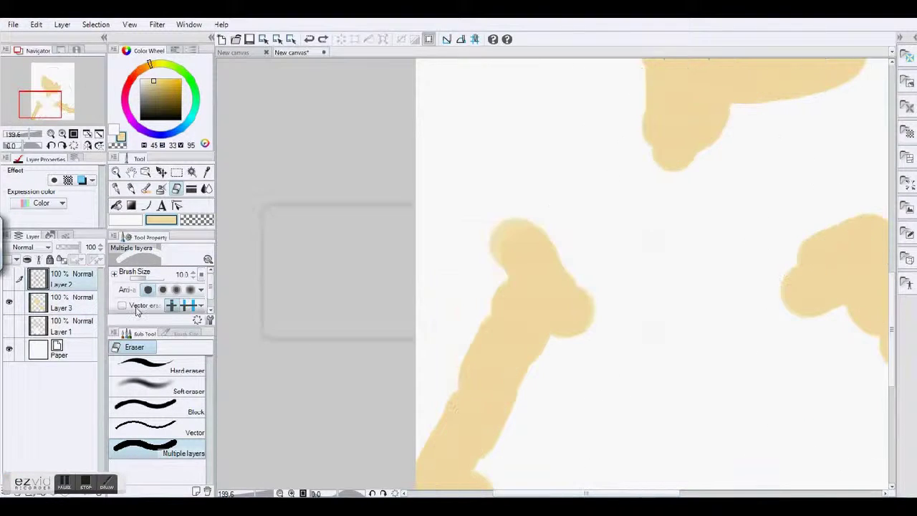
left_click(10, 278)
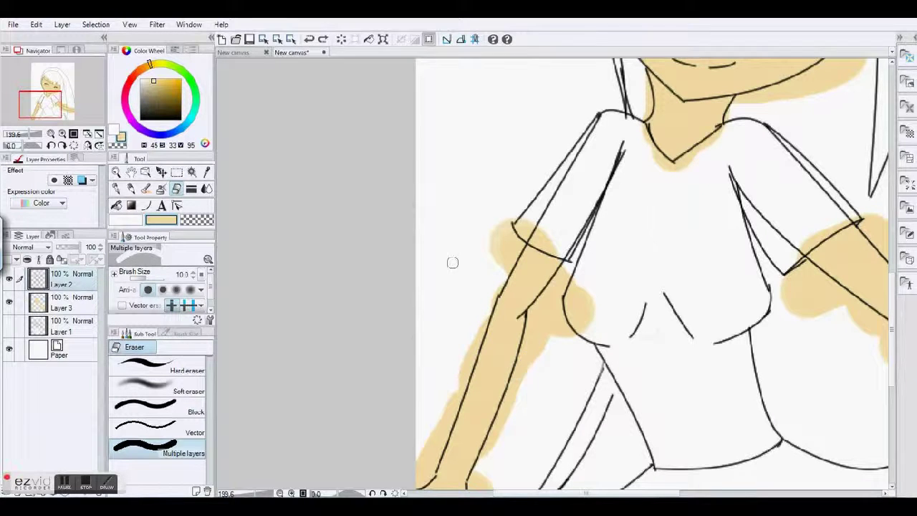
Cover the excess skin colour around the supporting arm and under the outstretched arm with white fills on Layer 2.
key("g")
key("x")
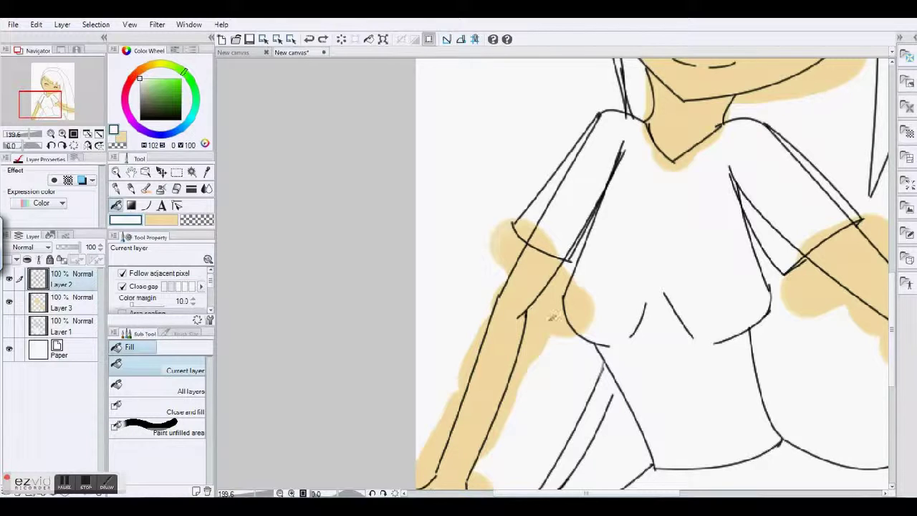
scroll(553, 316, "down", 2)
left_click(458, 401)
scroll(658, 362, "up", 3)
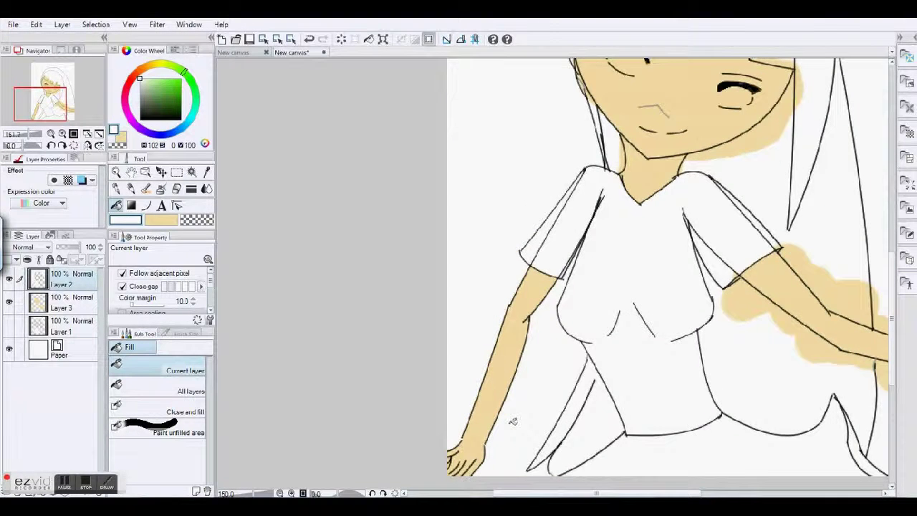
left_click(657, 363)
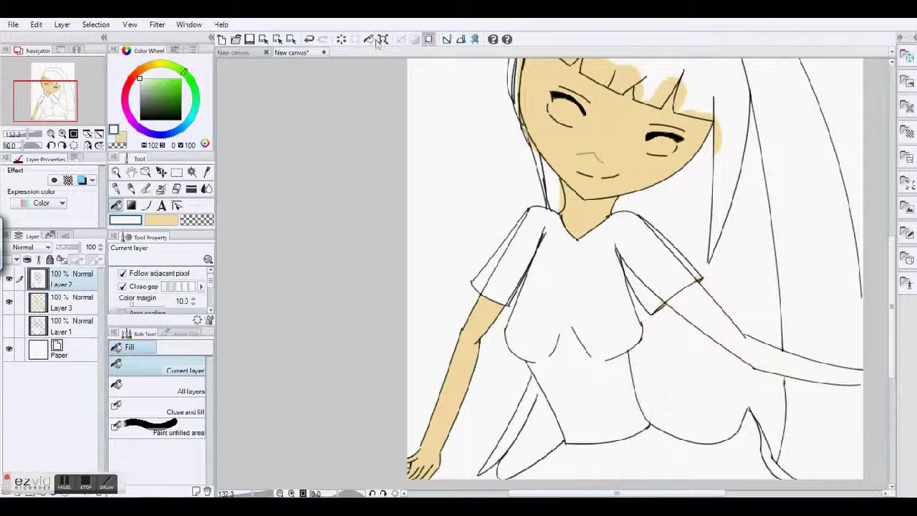
Close the gap at the end of the outstretched forearm's lower outline with a black curve and fill the area beneath with white.
scroll(371, 275, "up", 4)
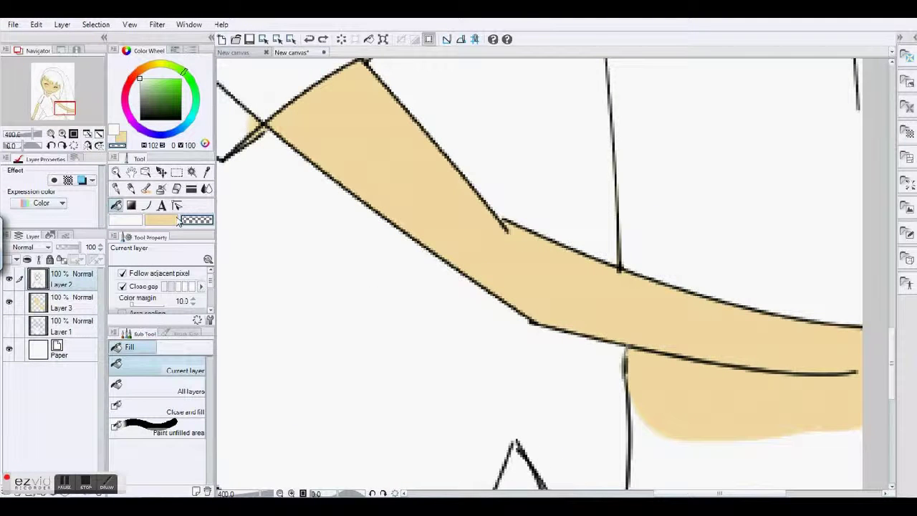
left_click(161, 206)
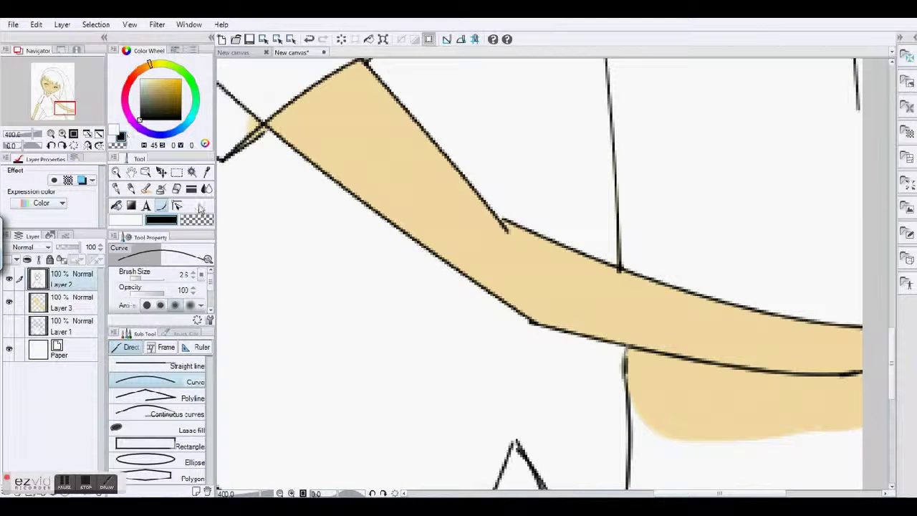
key("g")
key("x")
left_click(692, 370)
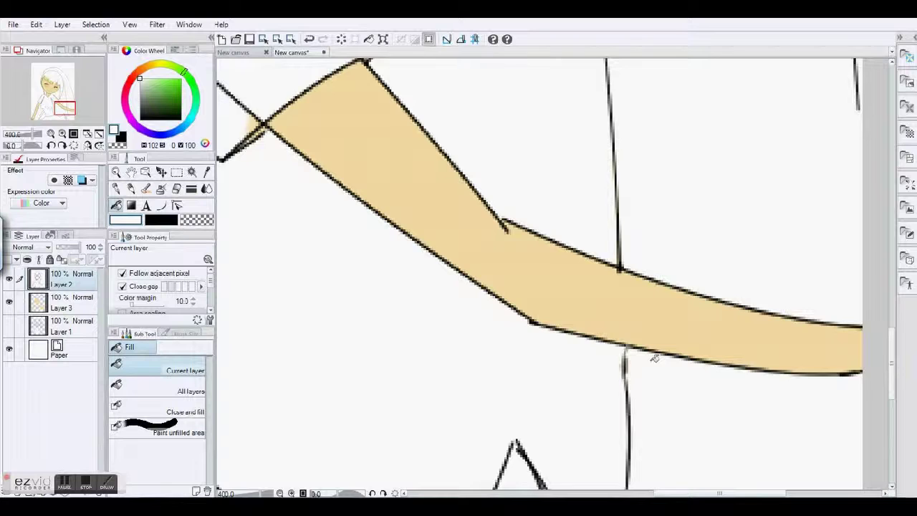
Fill the hair area above the bangs and beside the face with white on Layer 2.
scroll(654, 356, "down", 3)
scroll(659, 258, "down", 4)
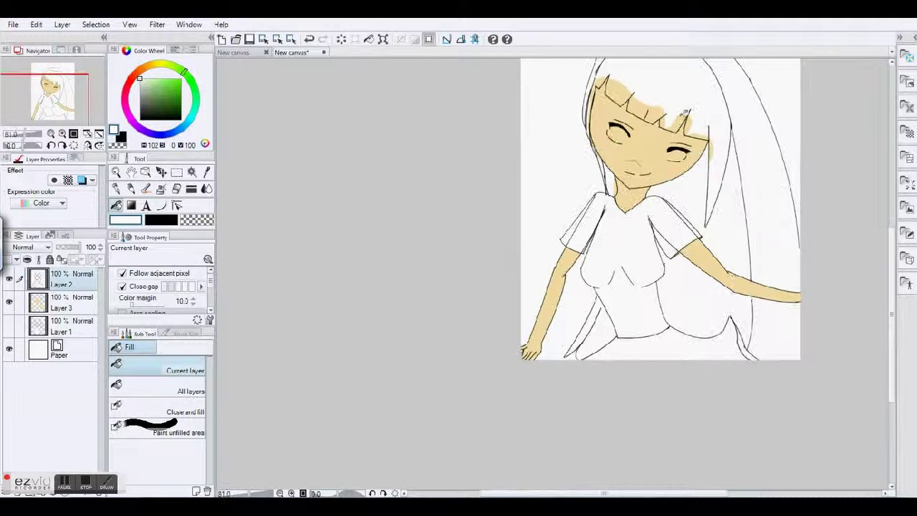
scroll(758, 101, "up", 3)
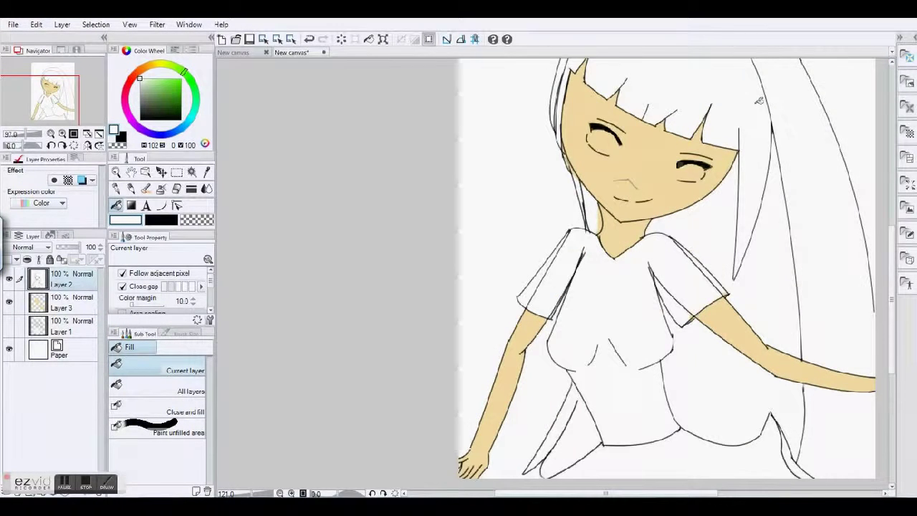
scroll(665, 205, "up", 4)
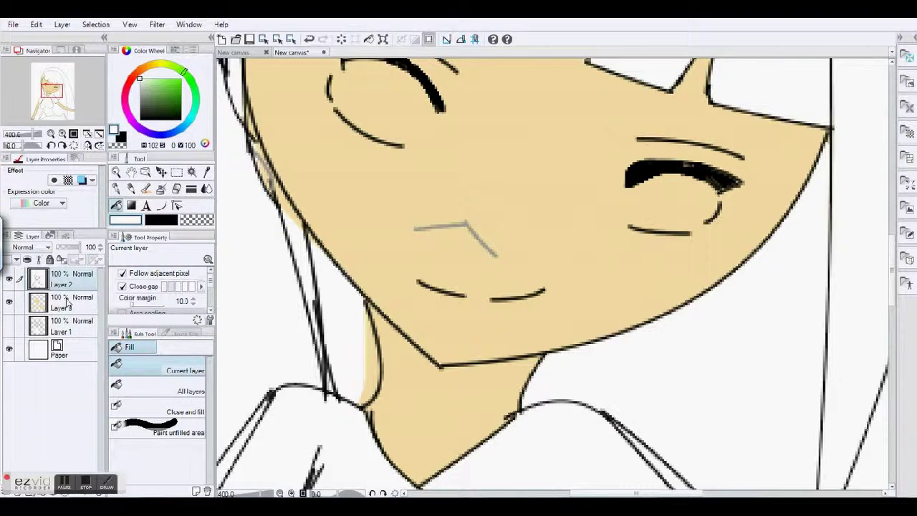
Undo the white fills on Layer 2 and return to Layer 3.
scroll(297, 58, "down", 3)
left_click(310, 39)
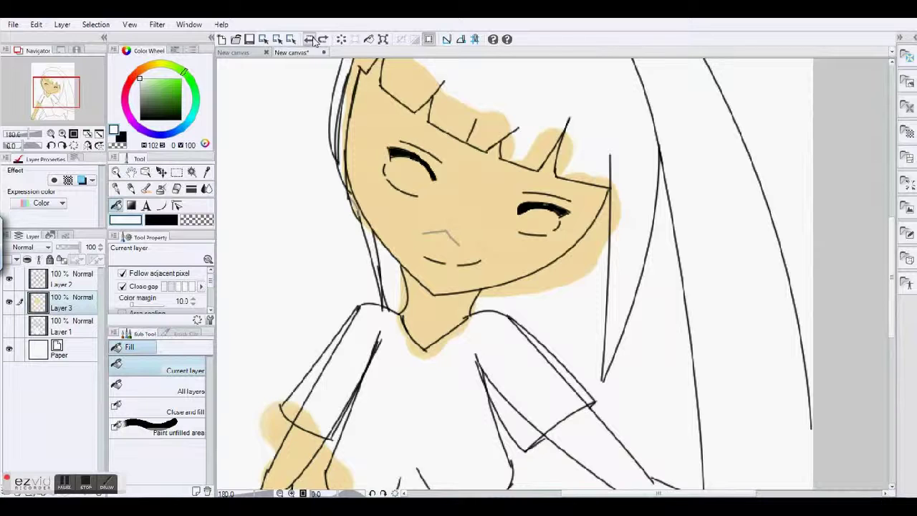
left_click(310, 40)
Dab white with the Oil paint brush over the excess skin colour outside the supporting arm's sleeve hem.
scroll(501, 179, "down", 2)
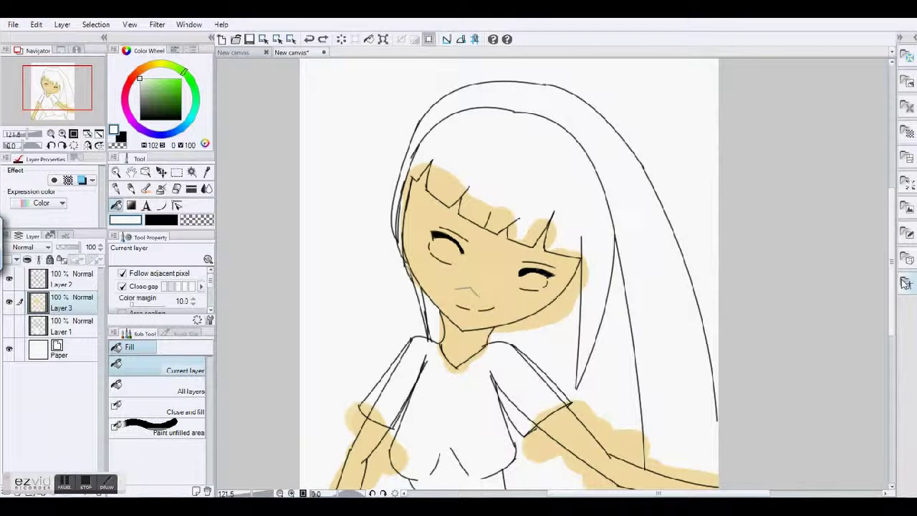
scroll(458, 429, "up", 3)
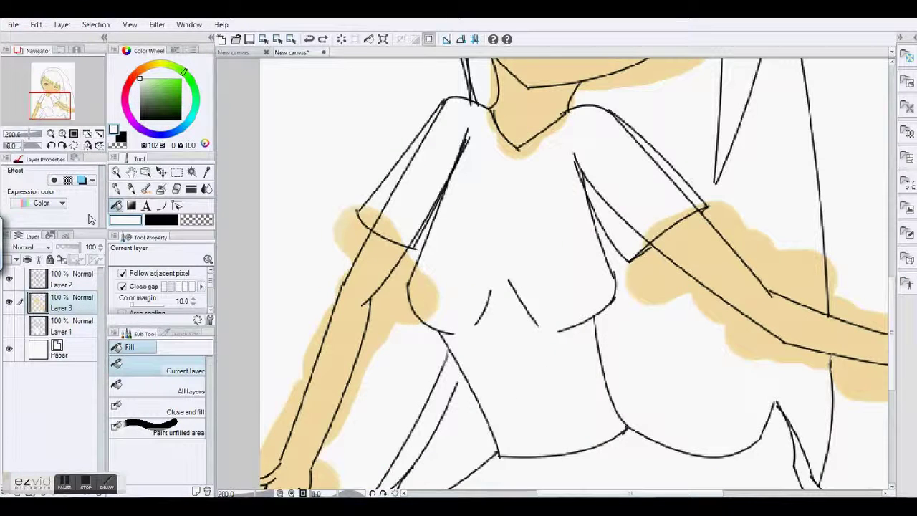
key("b")
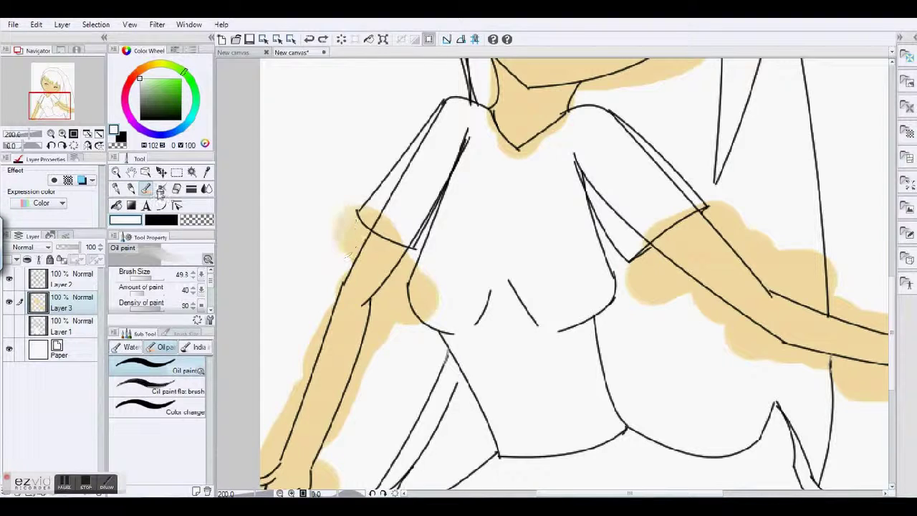
Try to erase the excess skin colour outside the supporting arm's sleeve and forearm with the Multiple layers eraser.
key("e")
left_click_drag(347, 237, 358, 220)
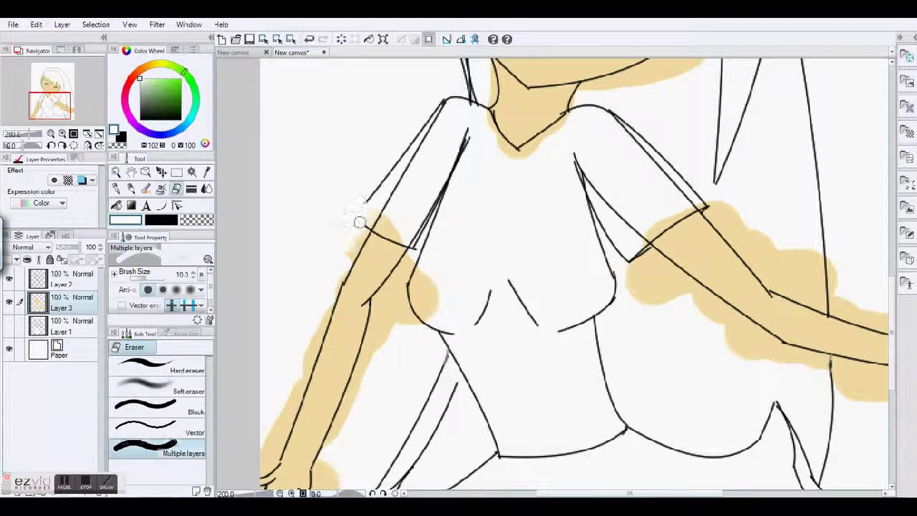
key("ctrl+y")
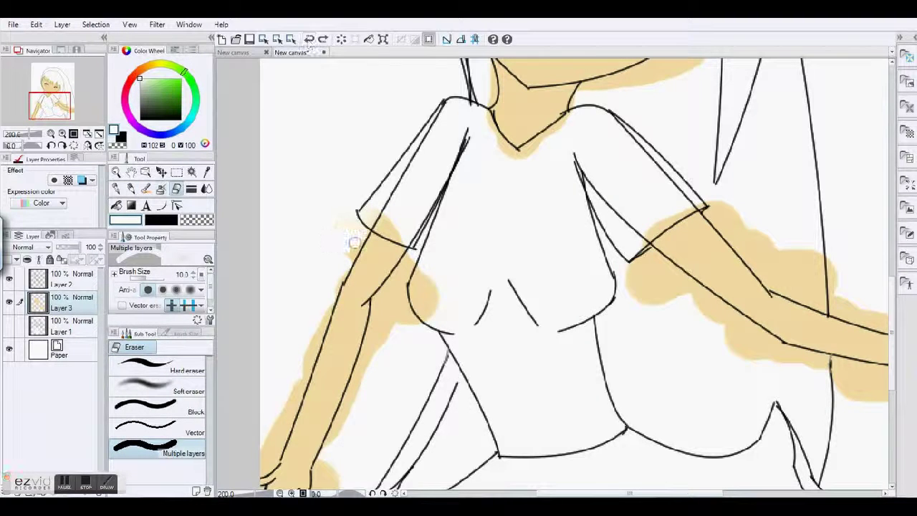
left_click_drag(353, 248, 306, 342)
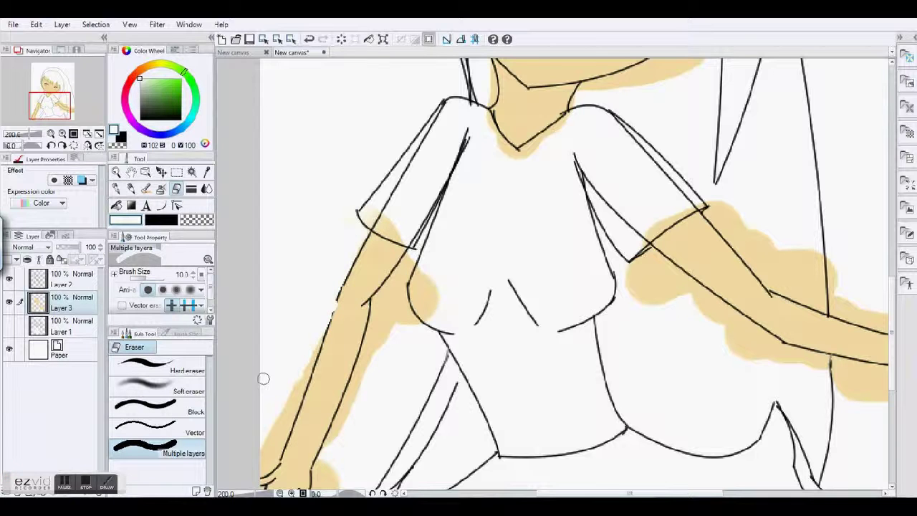
key("ctrl+z")
Try to erase the excess skin colour along the supporting forearm with the Multiple layers eraser while Layer 1 is active.
left_click(64, 325)
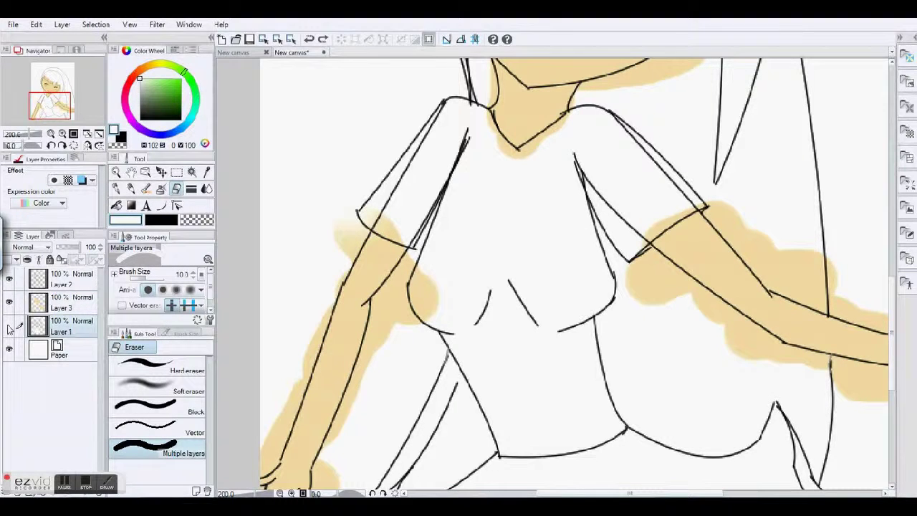
left_click(10, 325)
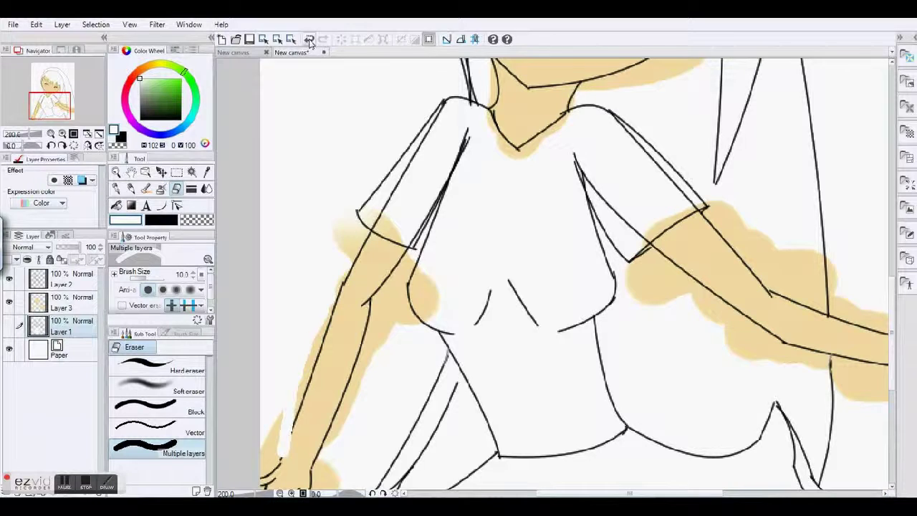
scroll(378, 118, "down", 1)
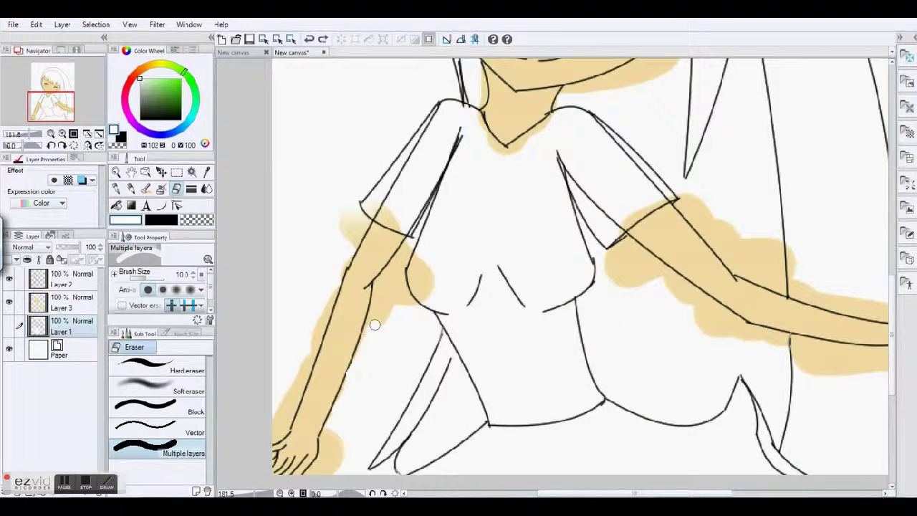
left_click_drag(375, 325, 406, 247)
left_click(308, 40)
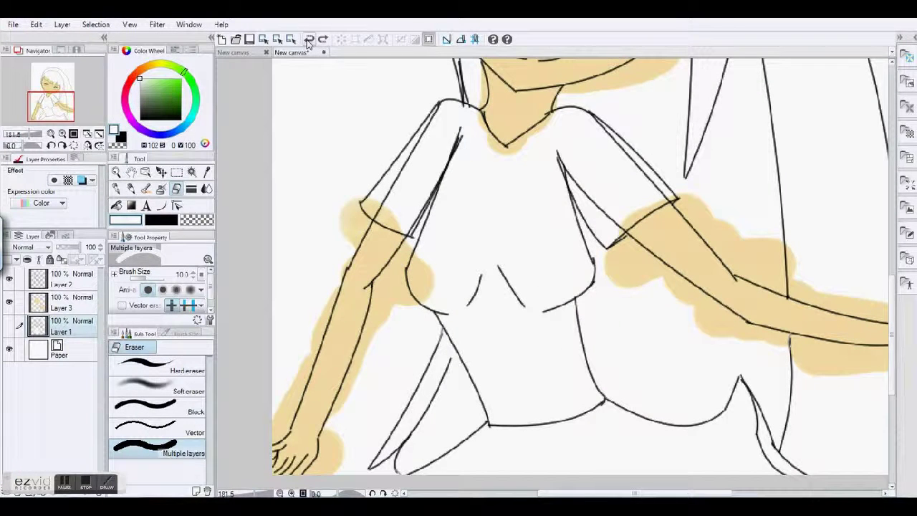
left_click(309, 40)
left_click(322, 40)
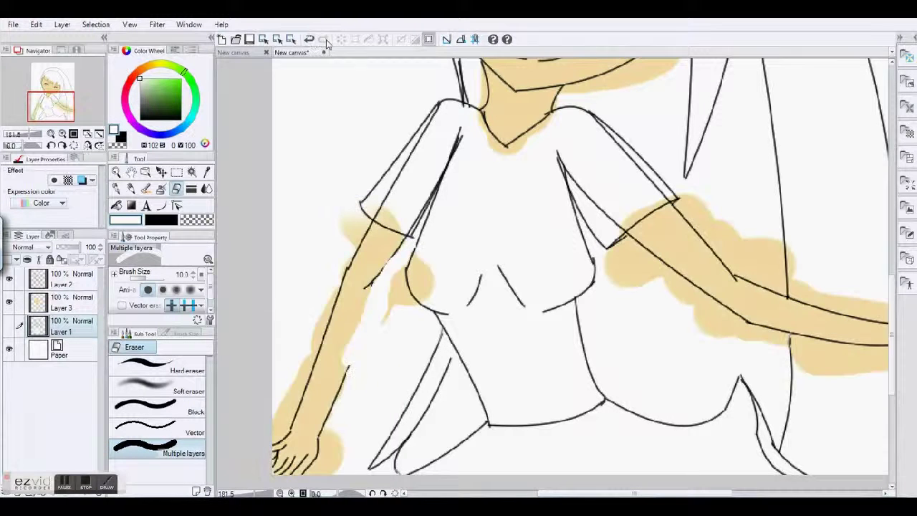
Fill the areas around both arms, the neck and the torso with white on Layer 2 to cover the excess skin colour.
left_click(84, 280)
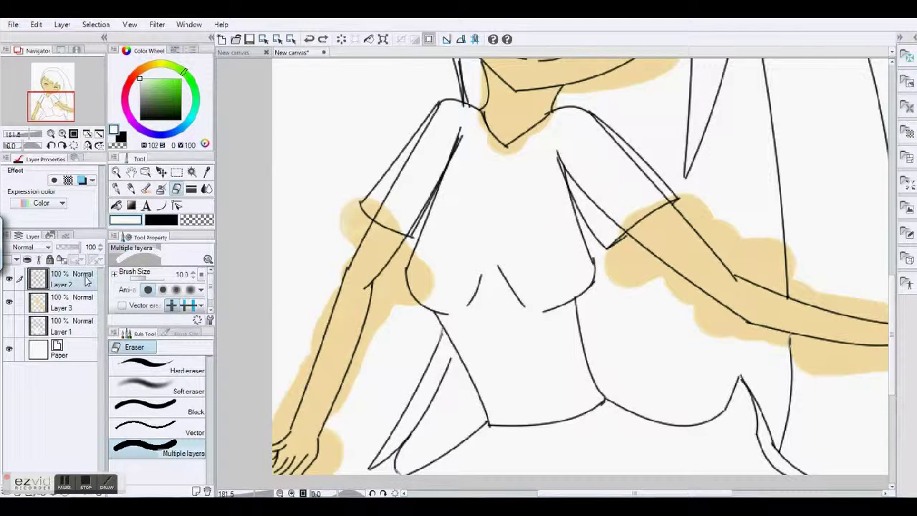
key("g")
left_click(361, 215)
left_click(825, 358)
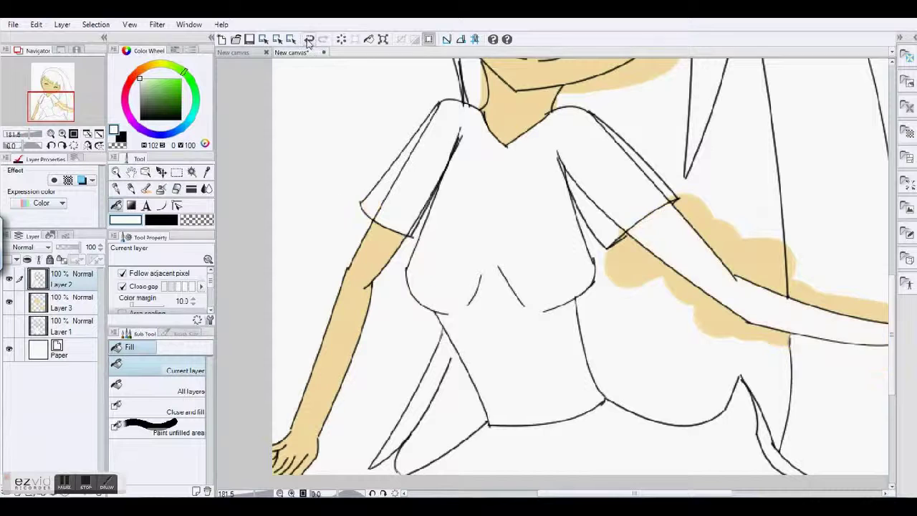
left_click(768, 333)
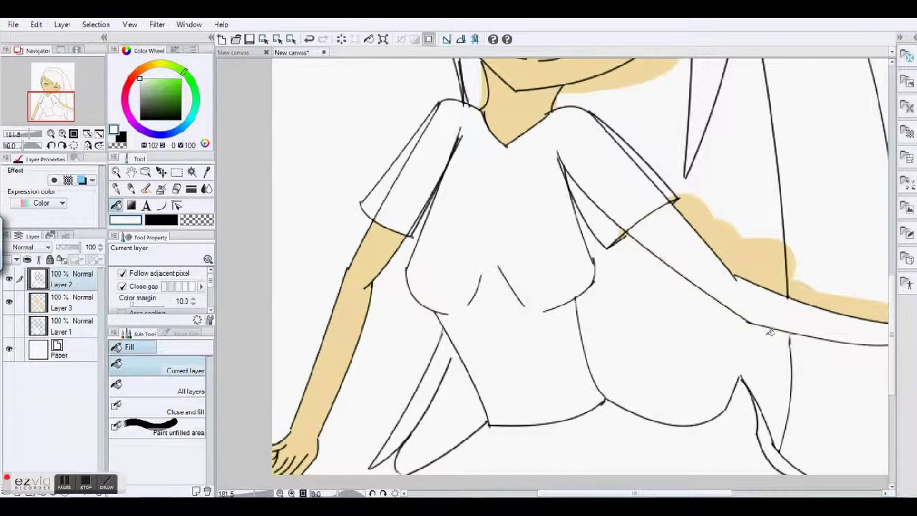
scroll(717, 185, "down", 2)
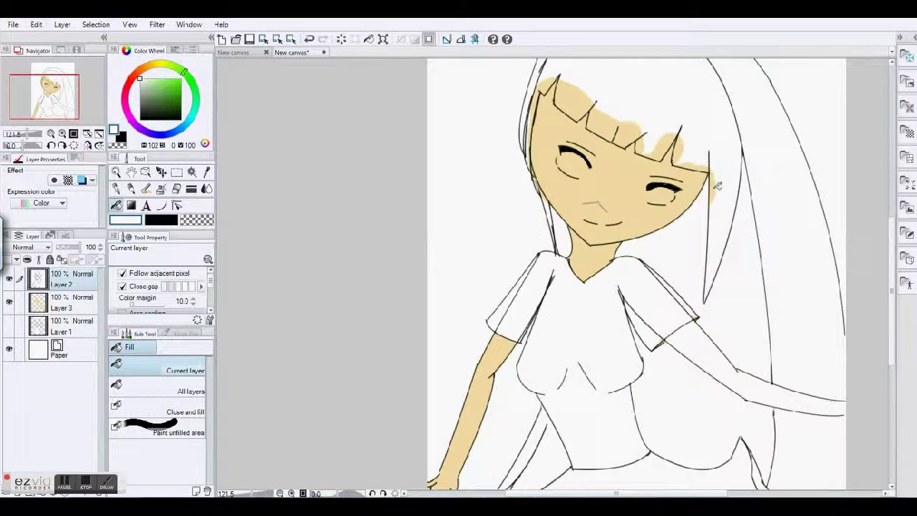
Extend the outstretched forearm's lower outline to the canvas edge with a black curve on Layer 2.
scroll(717, 185, "up", 3)
key("x")
key("u")
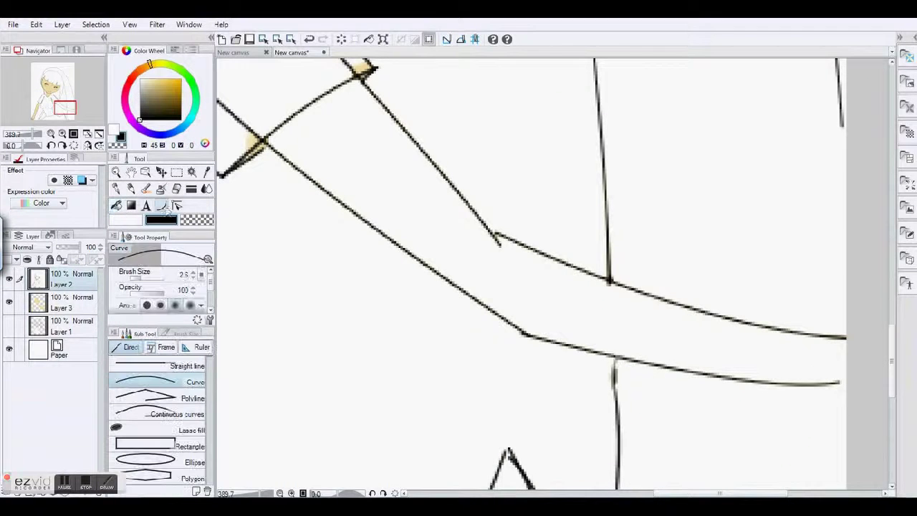
Try to fill the outstretched arm with the skin colour on Layer 2.
key("g")
left_click(788, 358)
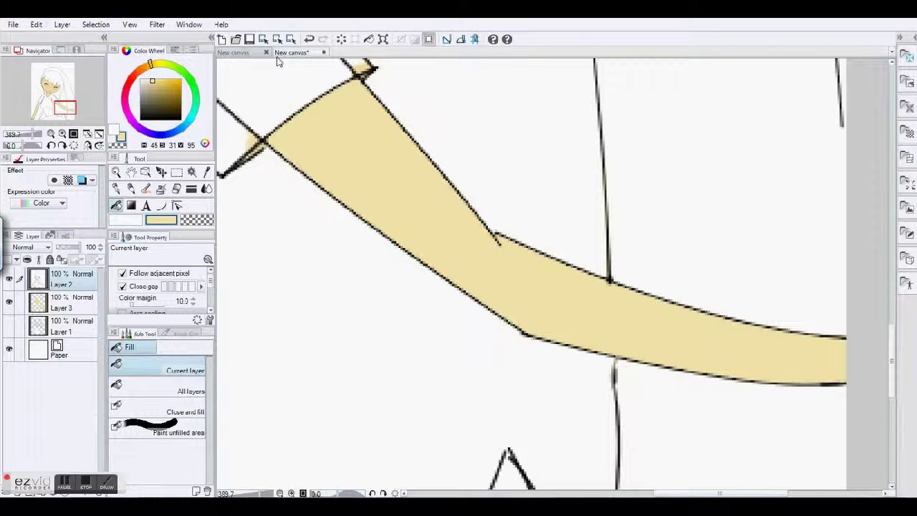
key("ctrl+z")
scroll(406, 219, "down", 3)
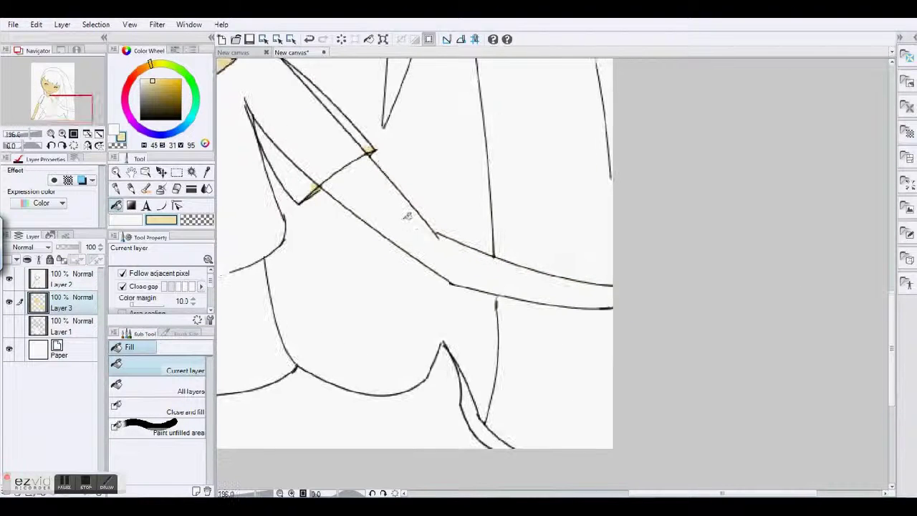
Clear the white fill inside the outstretched arm on Layer 2 by filling it with the transparent colour.
left_click(195, 220)
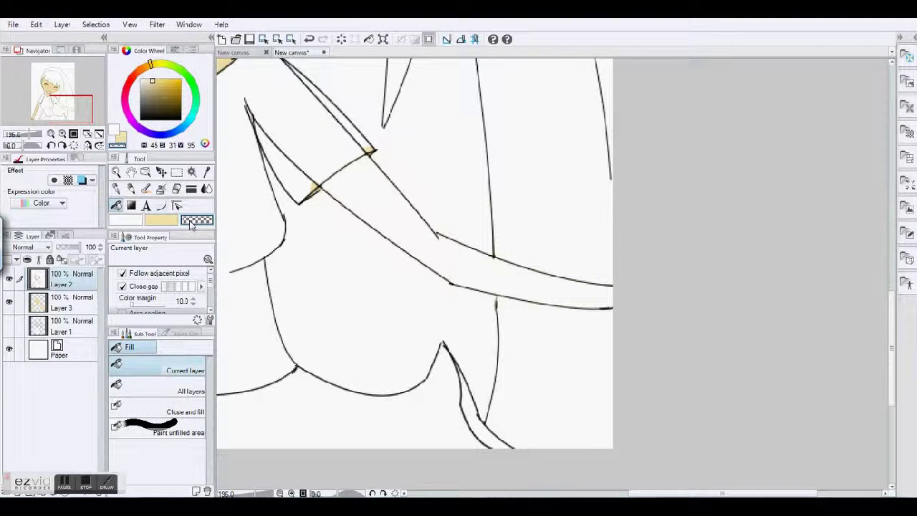
scroll(623, 213, "down", 2)
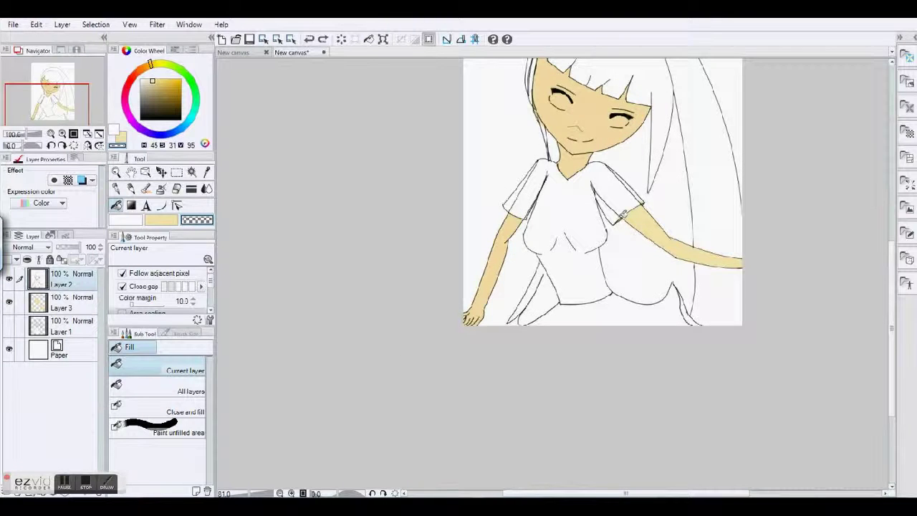
scroll(621, 214, "down", 1)
scroll(661, 118, "up", 2)
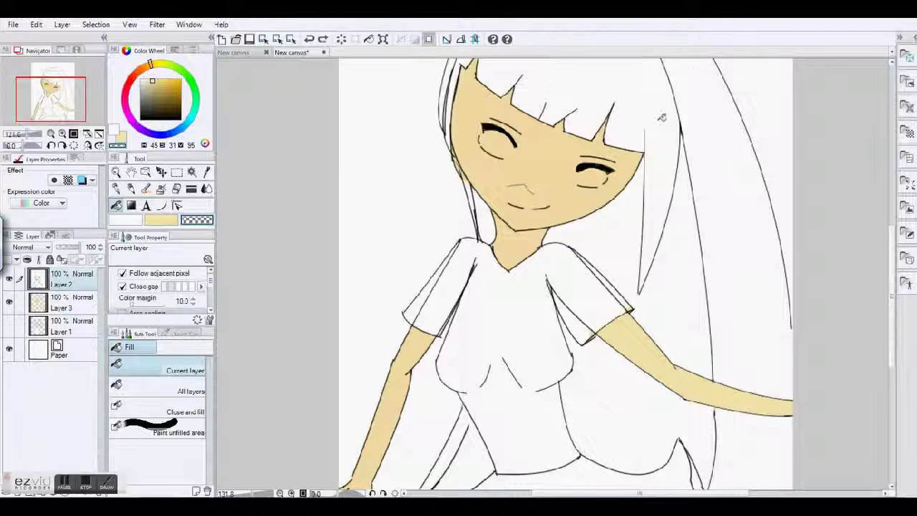
Close the gaps in both eye outlines with white Mapping pen strokes on Layer 2.
scroll(555, 188, "up", 5)
left_click(115, 188)
scroll(551, 272, "down", 2)
left_click_drag(586, 147, 618, 122)
scroll(380, 179, "up", 2)
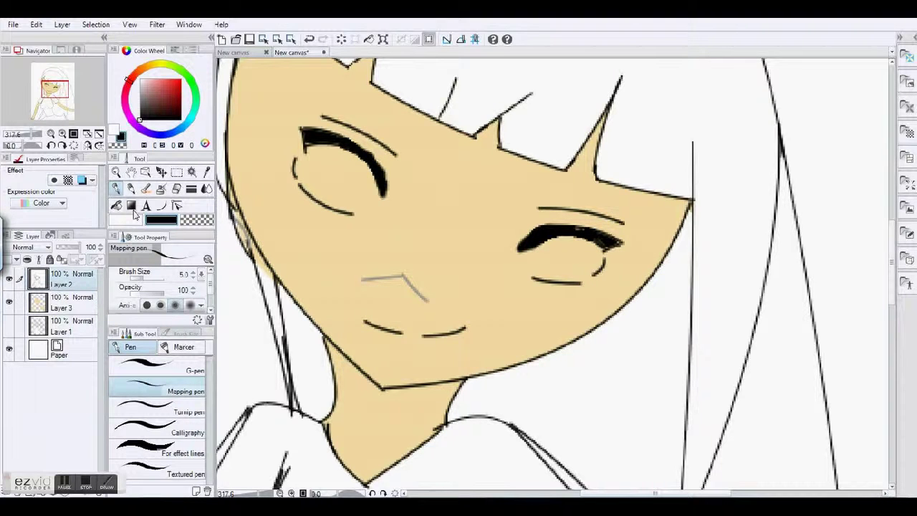
left_click(127, 220)
mouse_move(534, 255)
left_mouse_down()
mouse_move(542, 277)
mouse_move(531, 273)
left_mouse_up()
left_click_drag(381, 203, 354, 215)
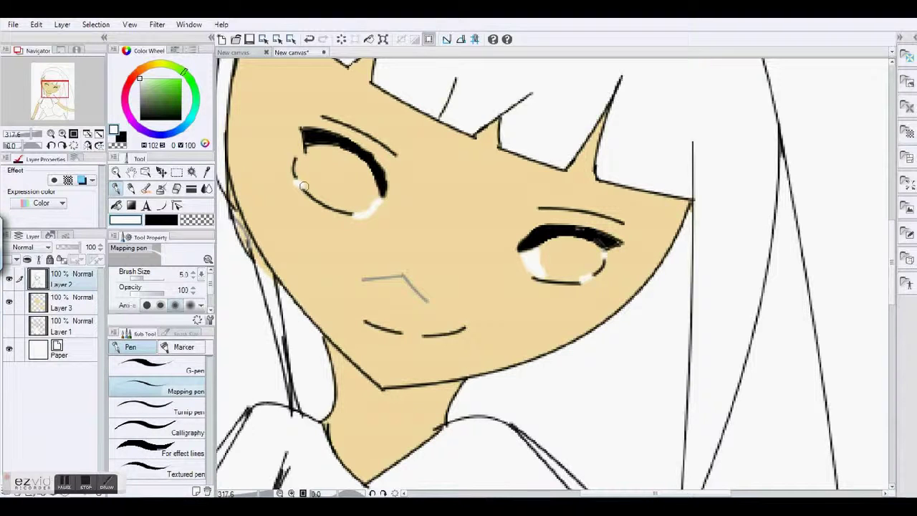
left_click_drag(296, 156, 306, 147)
Fill both eyes with white and outline their irises with magenta curves on Layer 2.
left_click(368, 39)
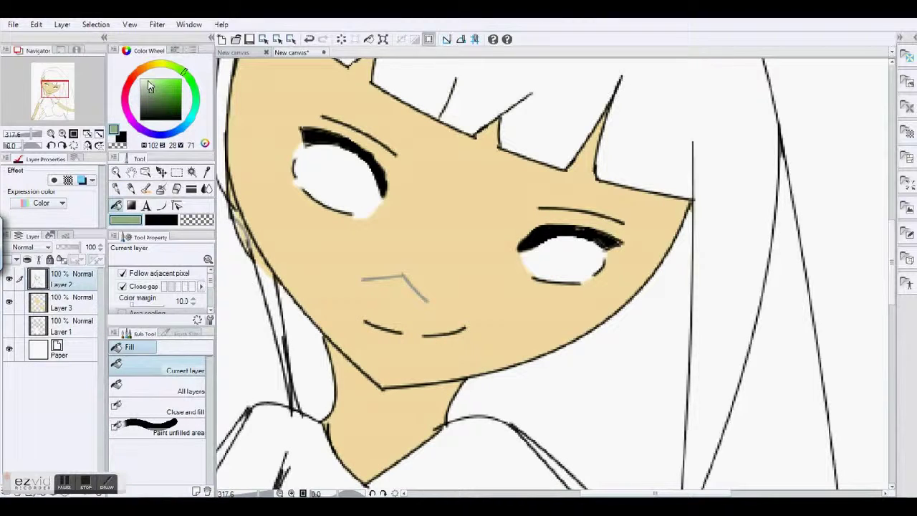
left_click(182, 80)
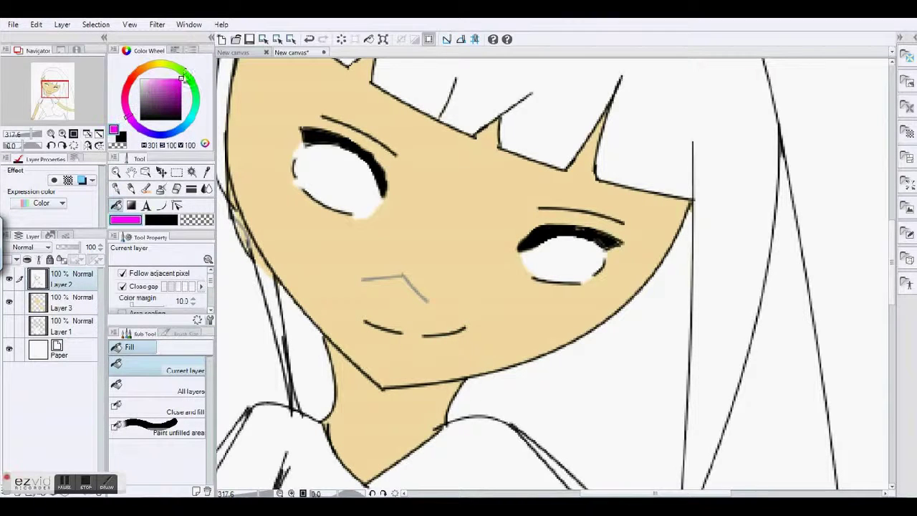
left_click(160, 206)
left_click_drag(337, 147, 344, 212)
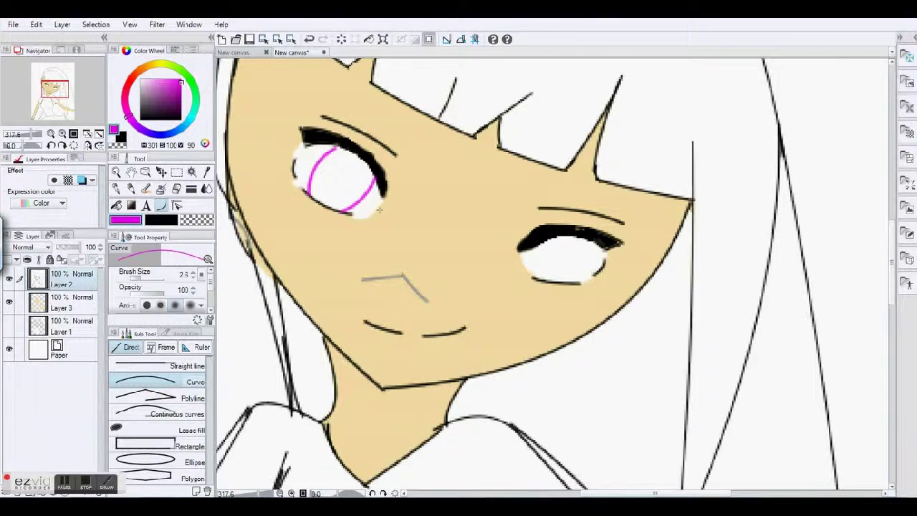
mouse_move(533, 248)
left_mouse_down()
mouse_move(543, 281)
mouse_move(595, 245)
left_mouse_up()
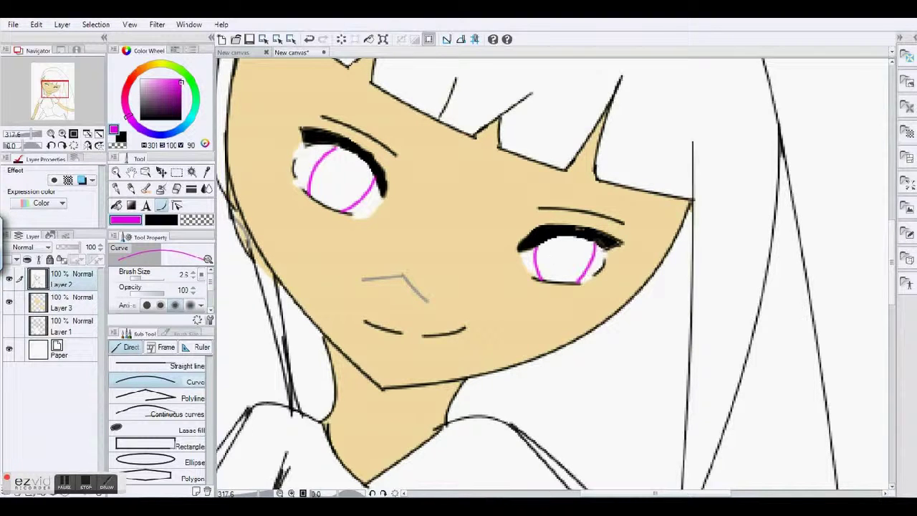
Undo the magenta iris curves and the white eye fills, and make Layer 3 active.
key("ctrl+z")
key("ctrl+z")
key("ctrl+z")
key("ctrl+z")
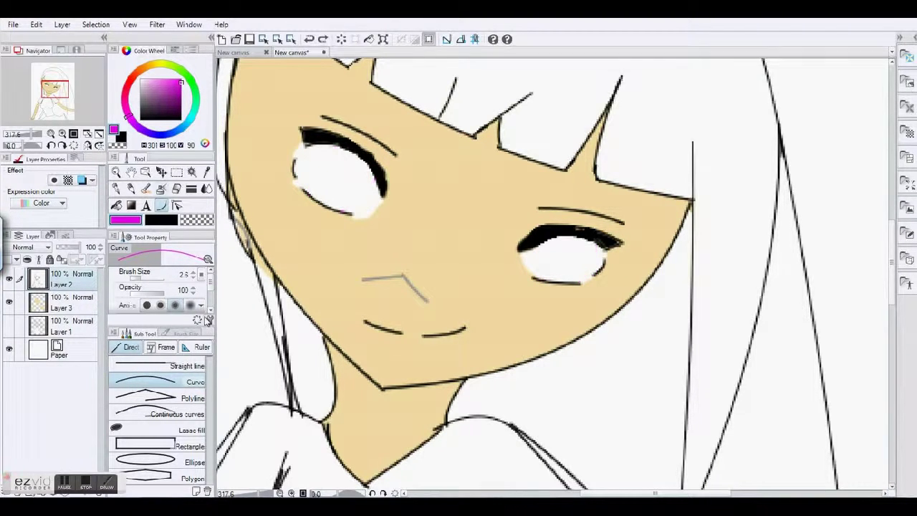
left_click(72, 302)
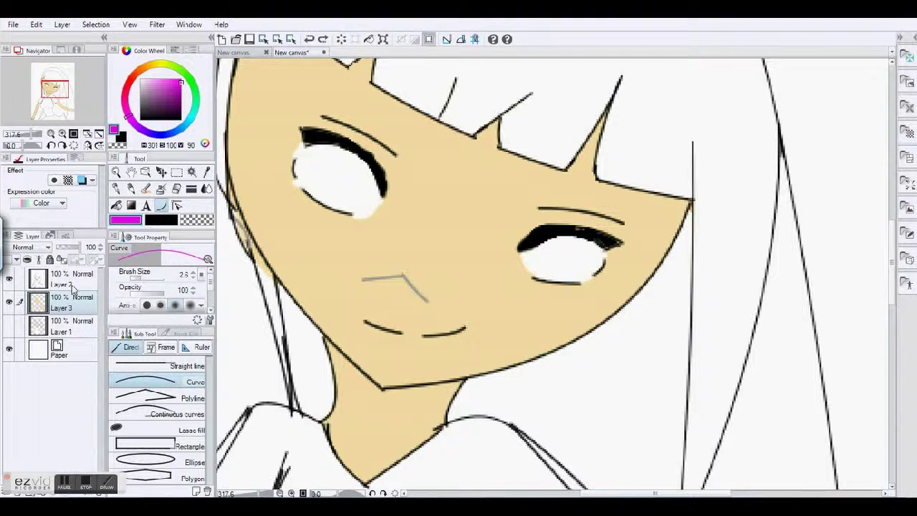
key("ctrl+z")
Paint the inside of both eyes white on Layer 3 with the Color change brush.
left_click(138, 65)
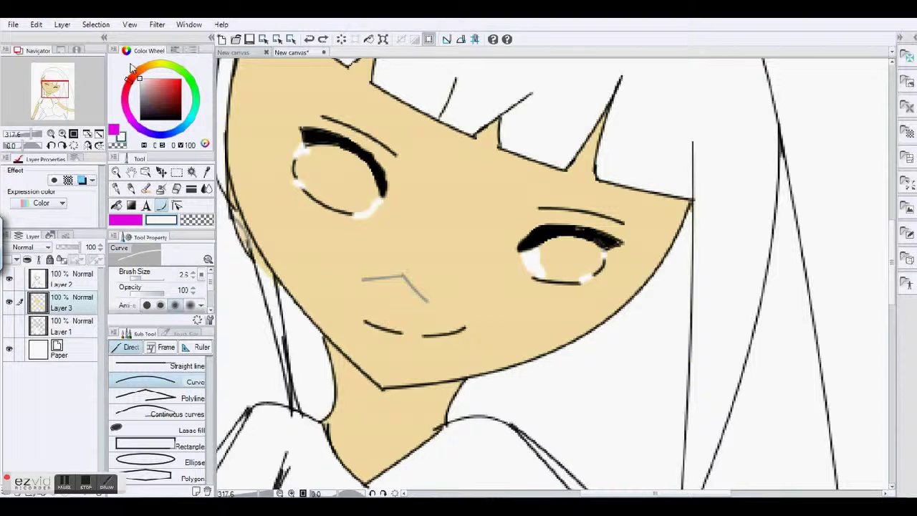
left_click_drag(654, 493, 596, 492)
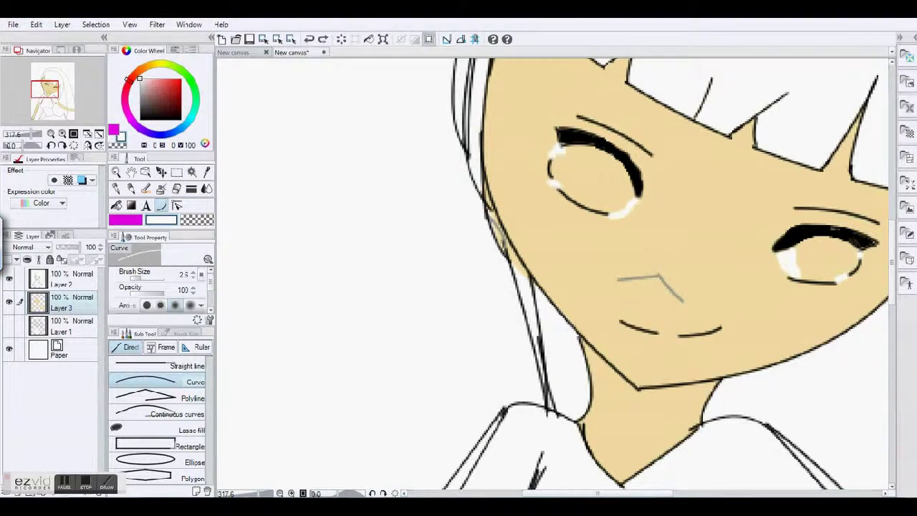
key("g")
left_click(308, 39)
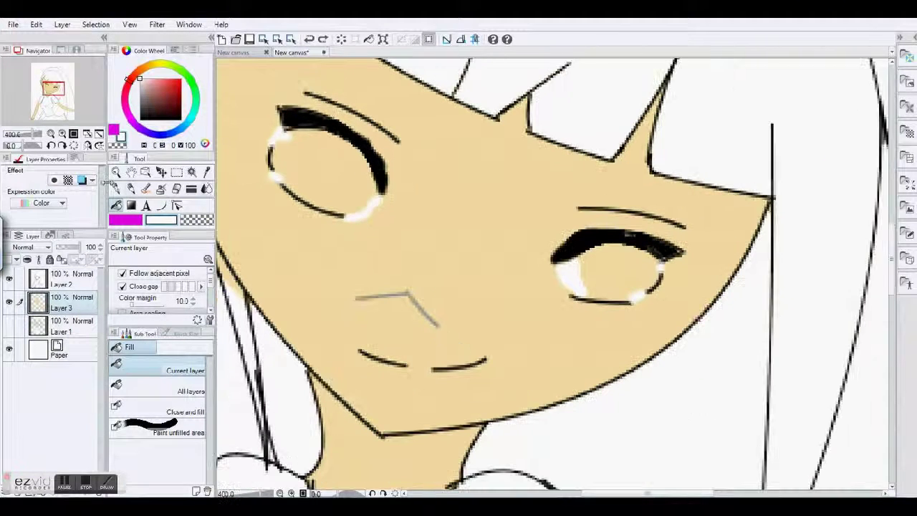
key("b")
left_click_drag(552, 273, 546, 275)
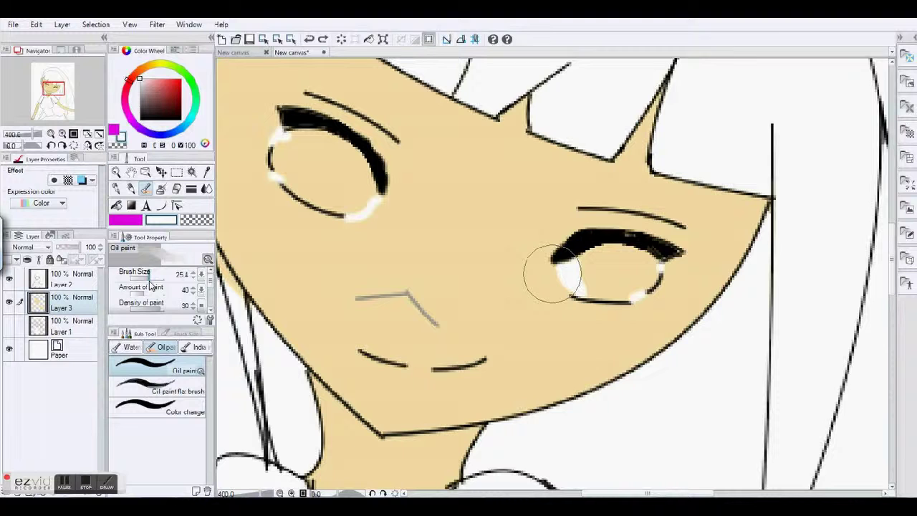
left_click(165, 408)
mouse_move(293, 158)
left_mouse_down()
mouse_move(313, 138)
mouse_move(308, 161)
mouse_move(337, 179)
left_mouse_up()
left_click_drag(595, 265, 608, 271)
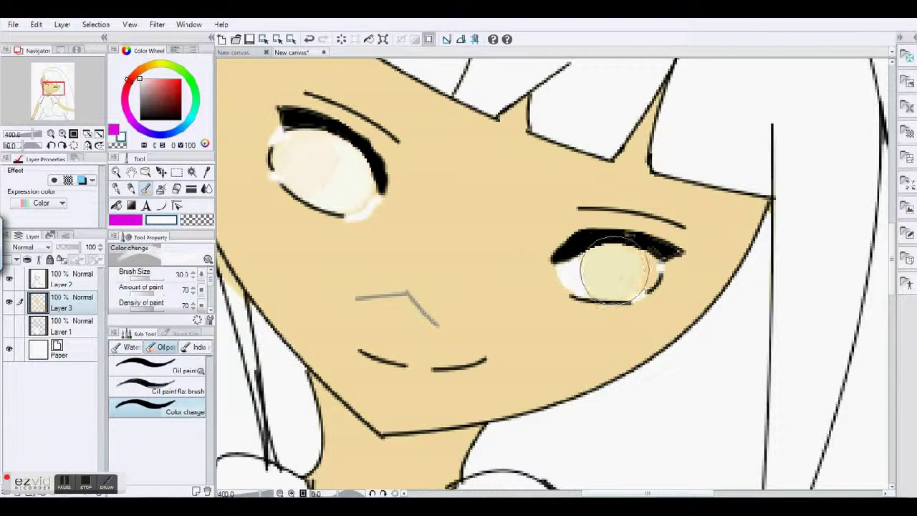
key("ctrl+z")
scroll(322, 163, "up", 1)
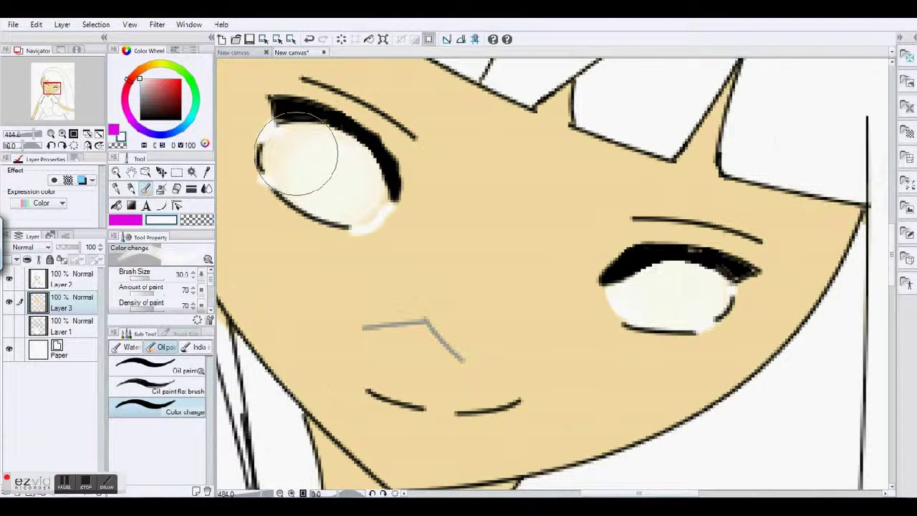
Outline the left eye's iris with a magenta curve on each side on Layer 3.
key("u")
mouse_move(281, 197)
left_mouse_down()
mouse_move(287, 147)
mouse_move(308, 123)
left_mouse_up()
left_click(328, 221)
left_click_drag(334, 224, 383, 183)
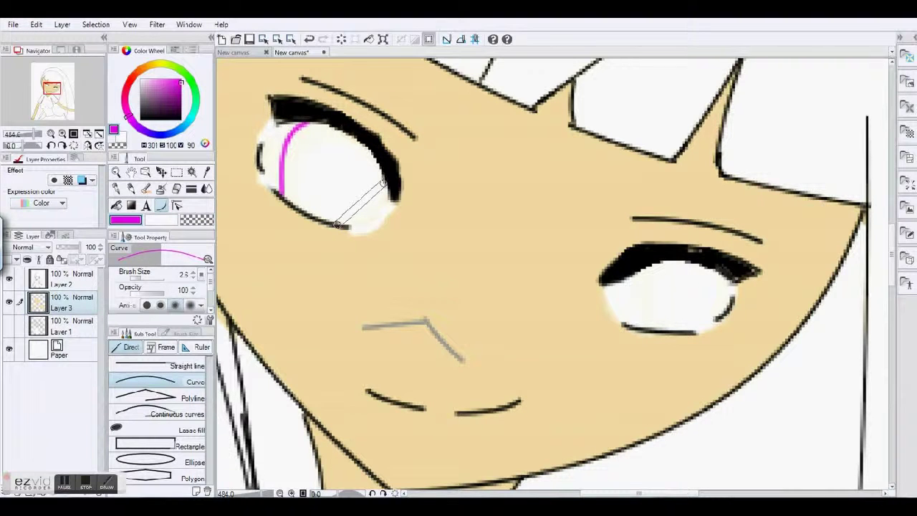
left_click(337, 225)
Undo the left eye's magenta iris curves while keeping the white paint in both eyes.
left_click(71, 278)
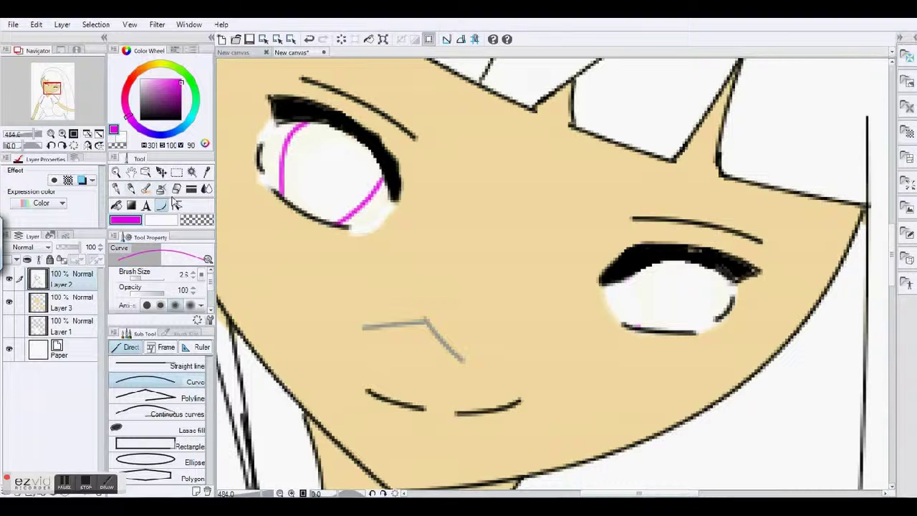
left_click(308, 39)
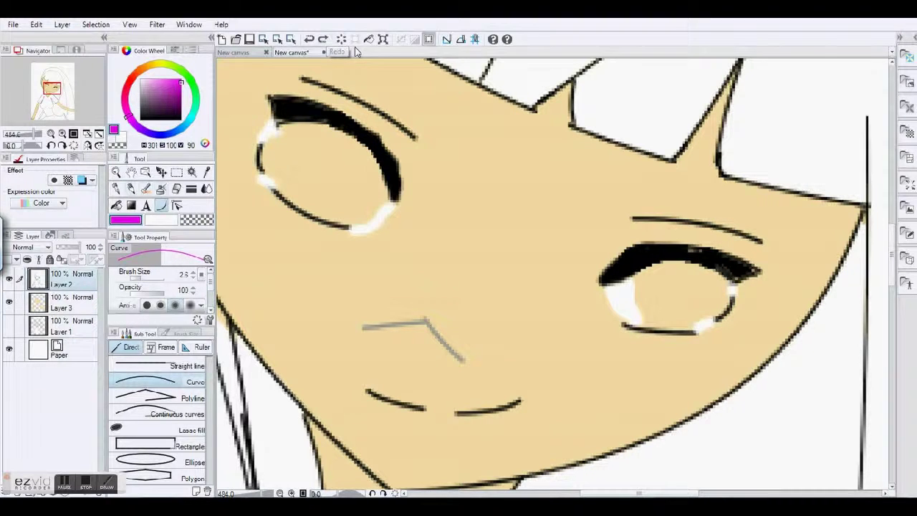
key("ctrl+y")
Erase stray paint inside the right eye with the Multiple layers eraser and outline its iris with magenta curves on Layer 3.
left_click(176, 188)
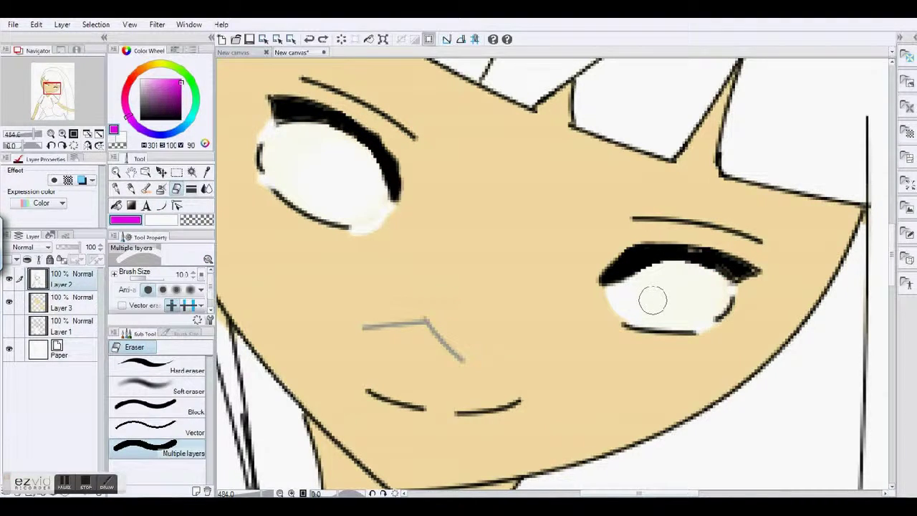
mouse_move(653, 300)
left_mouse_down()
mouse_move(620, 281)
mouse_move(714, 287)
left_mouse_up()
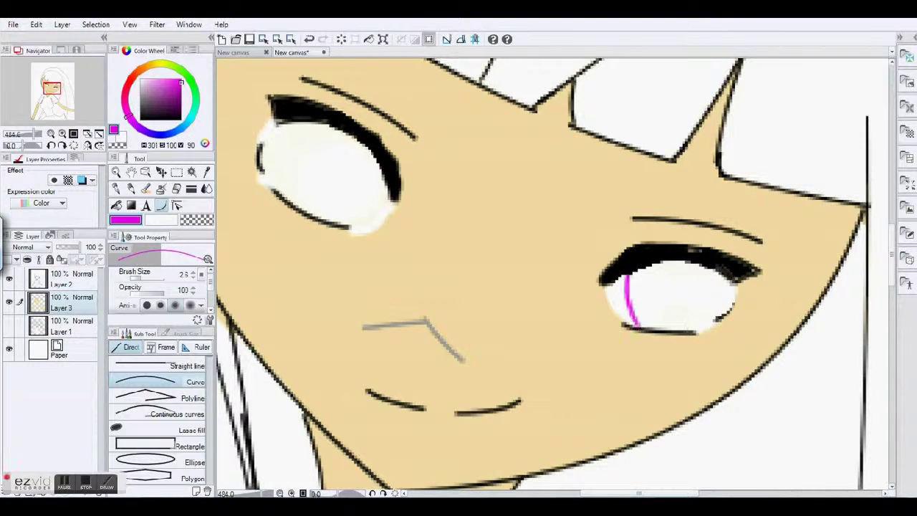
left_click_drag(688, 333, 720, 279)
left_click(720, 309)
Draw magenta curves along both sides of the left eye's iris on Layer 3.
left_click_drag(313, 125, 280, 193)
left_click(283, 162)
left_click_drag(382, 180, 334, 224)
left_click(381, 194)
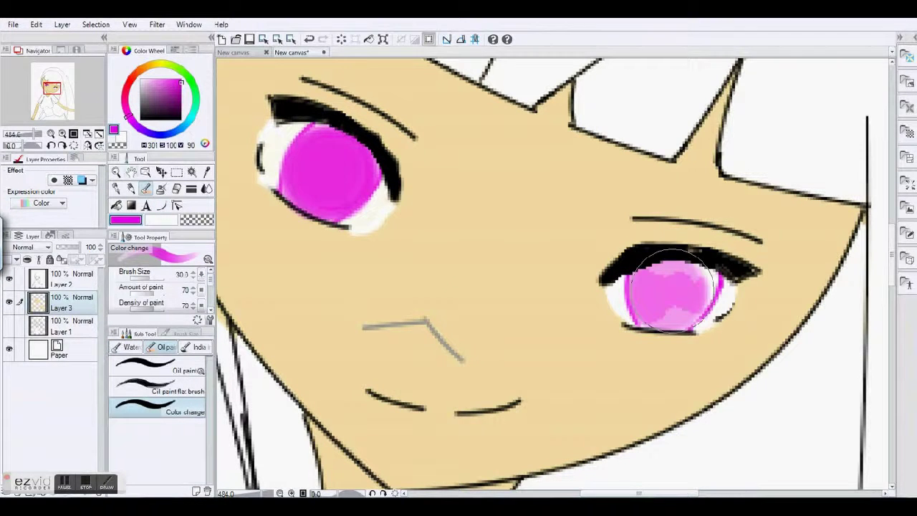
Fill the right eye's iris with magenta using the Color change brush at size 30 on Layer 3.
left_click_drag(670, 290, 645, 287)
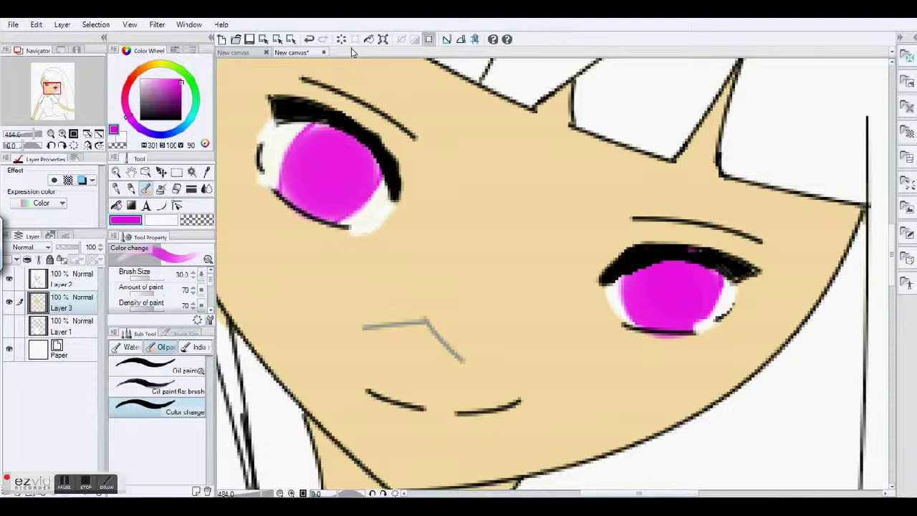
scroll(716, 308, "up", 3)
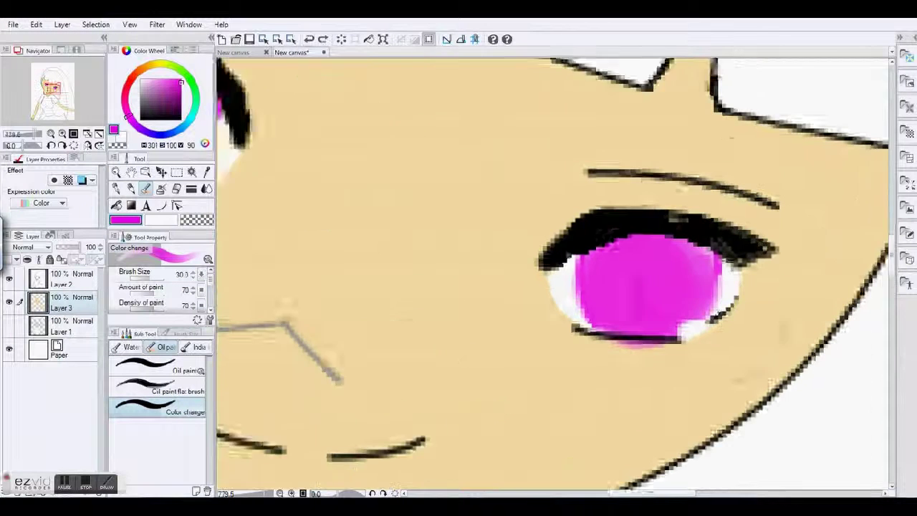
left_click(720, 312, "alt")
scroll(720, 311, "up", 3)
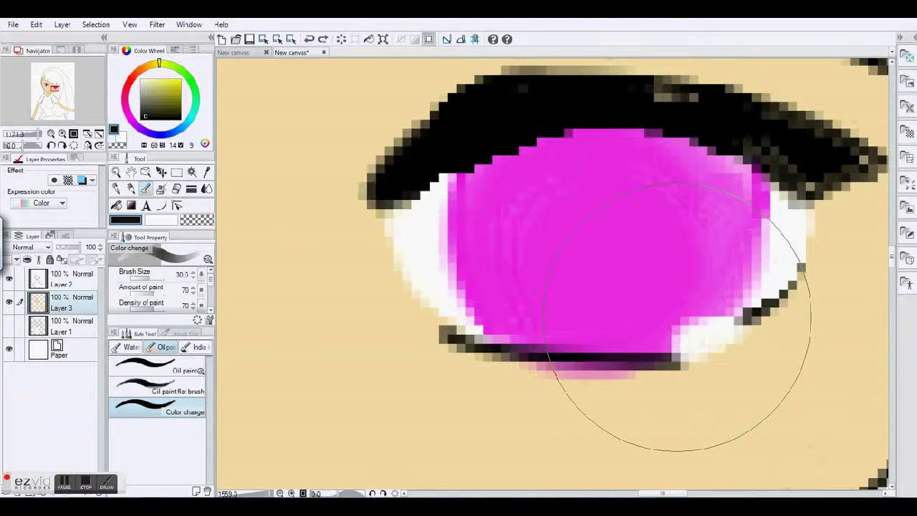
left_click_drag(677, 318, 709, 195)
scroll(709, 195, "down", 3)
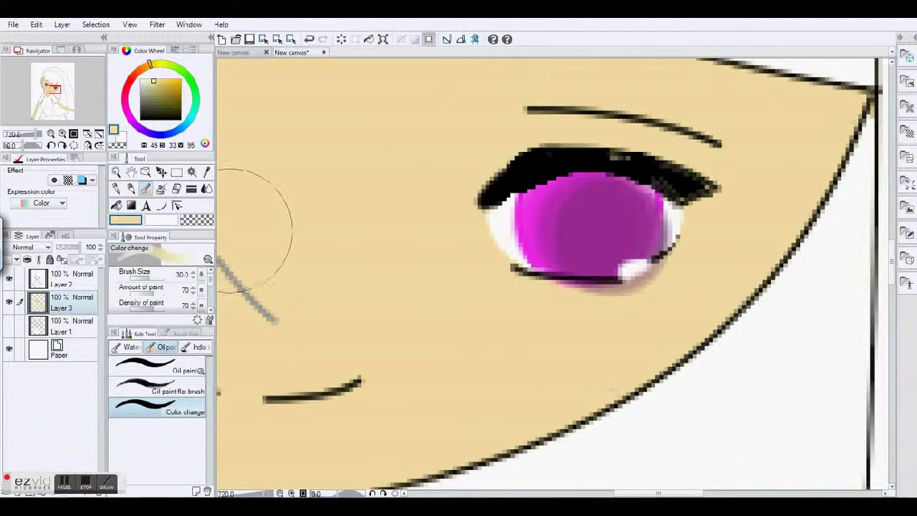
left_click(402, 162)
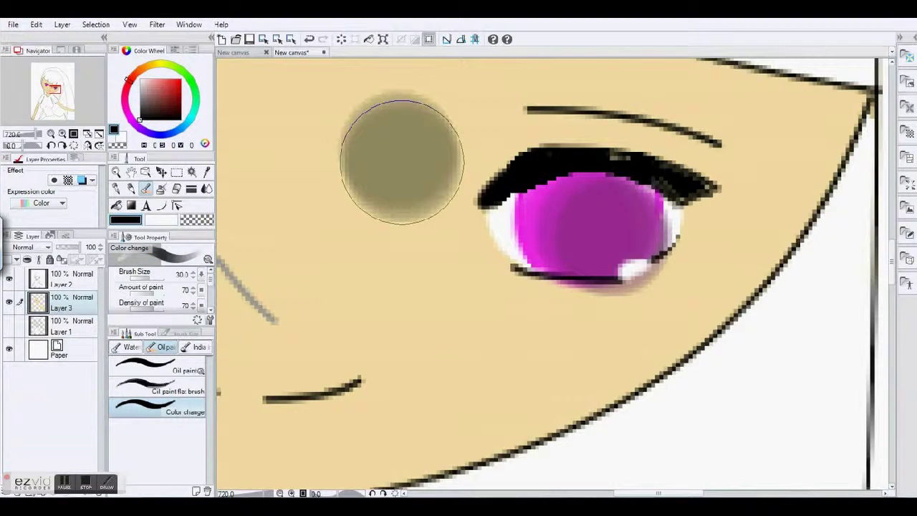
key("h")
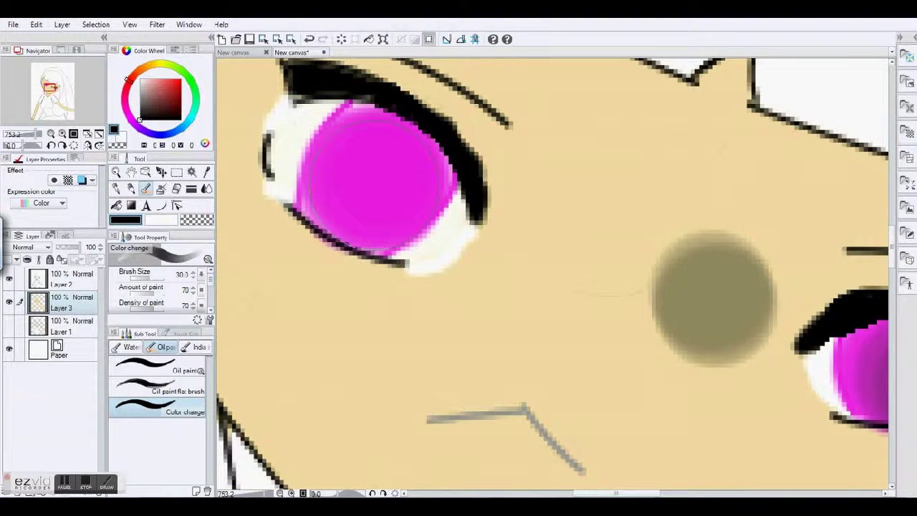
key("ctrl+z")
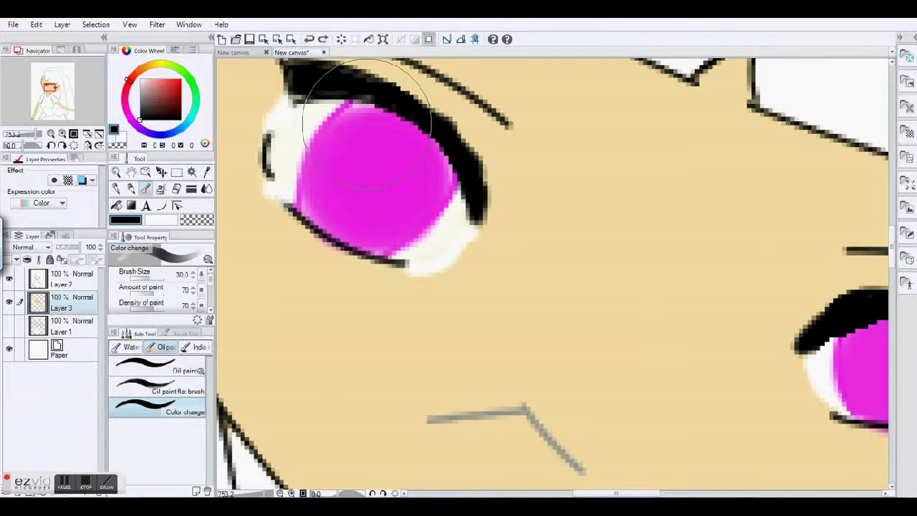
Dab a round pupil in the centre of each magenta iris with the black Color change brush.
left_click(369, 176)
scroll(613, 323, "right", 5)
left_click(605, 365)
left_click(676, 439)
key("ctrl+z")
left_click(131, 171)
scroll(574, 367, "down", 2)
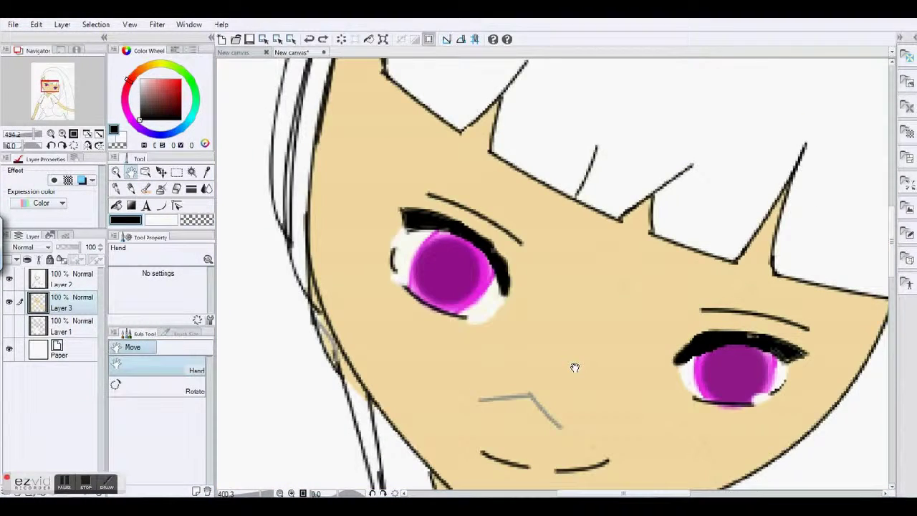
scroll(575, 367, "down", 1)
scroll(538, 403, "up", 2)
Draw a curve in a darker tan on Layer 2 between the nose's two lower ends to close its shape.
left_click(354, 307, "alt")
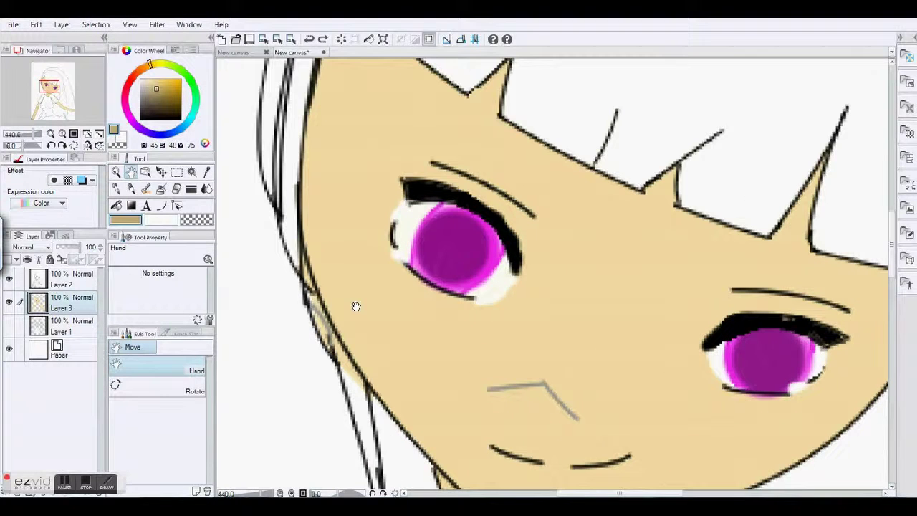
key("u")
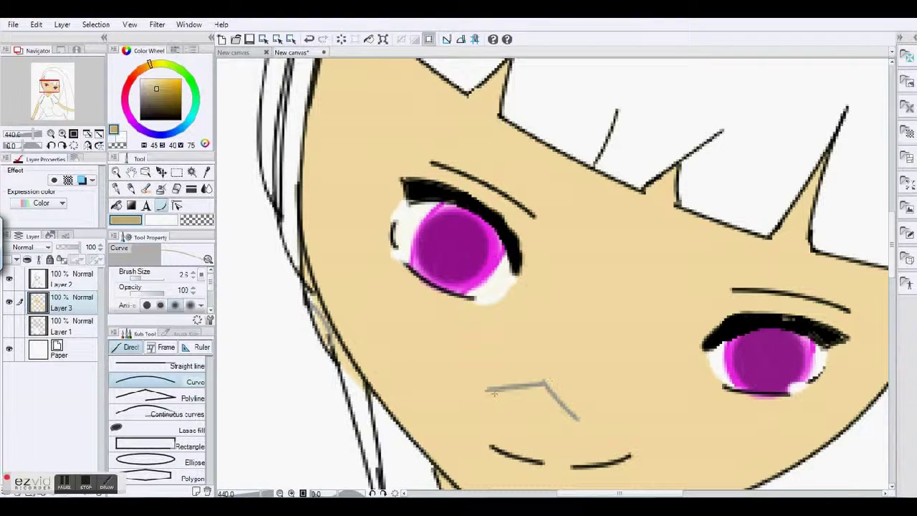
left_click(83, 283)
left_click_drag(484, 386, 545, 387)
left_click(579, 420)
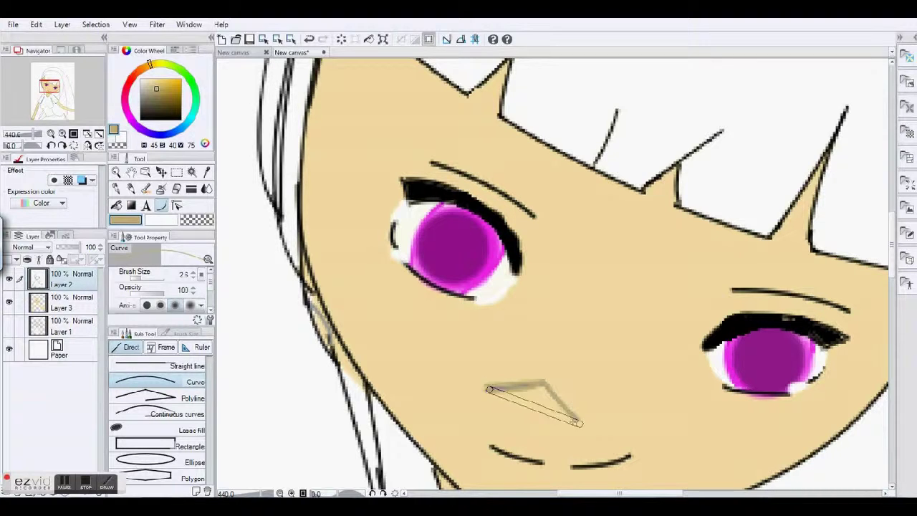
Draw a short tan curve along the nose bridge between the eyes and fill the closed nose shape with tan.
left_click_drag(610, 210, 595, 274)
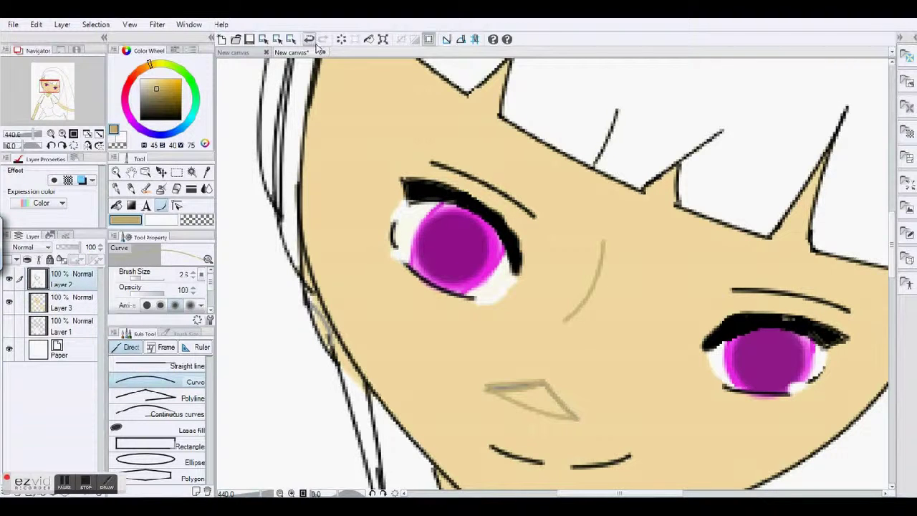
left_click(595, 274)
key("g")
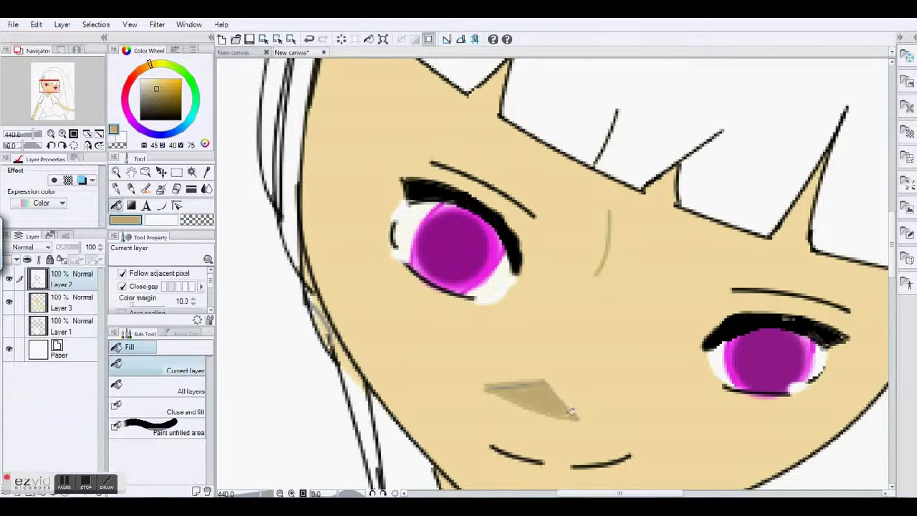
scroll(569, 360, "down", 2)
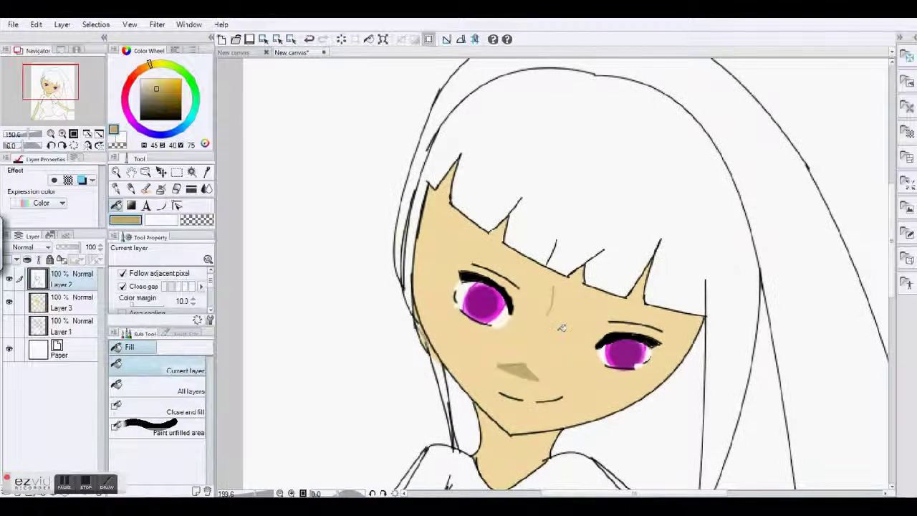
Outline the neck shadow with tan straight lines and draw black straight lines just below the chin on Layer 2.
scroll(569, 360, "up", 2)
left_click_drag(569, 360, 446, 238)
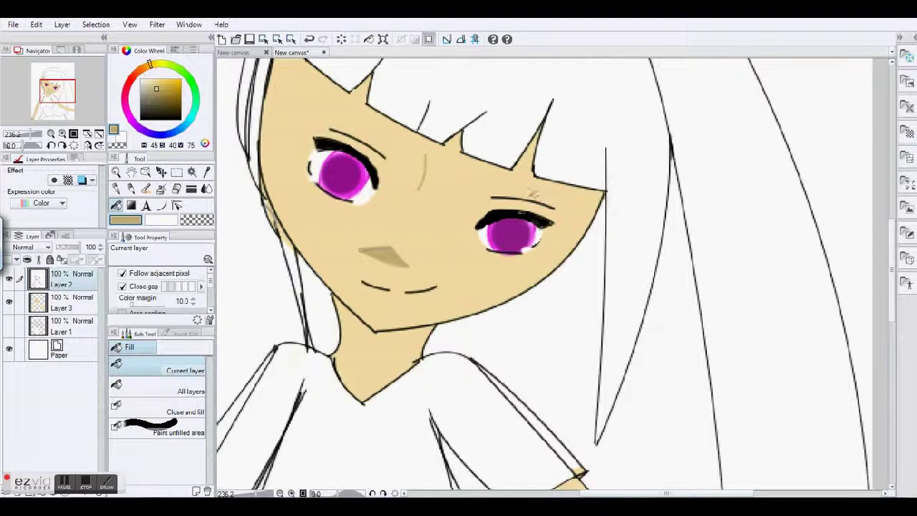
key("u")
left_click(387, 315, "alt")
mouse_move(334, 304)
left_mouse_down()
mouse_move(365, 335)
mouse_move(434, 328)
mouse_move(392, 357)
mouse_move(413, 344)
left_mouse_up()
left_click(420, 348, "alt")
scroll(353, 302, "up", 2)
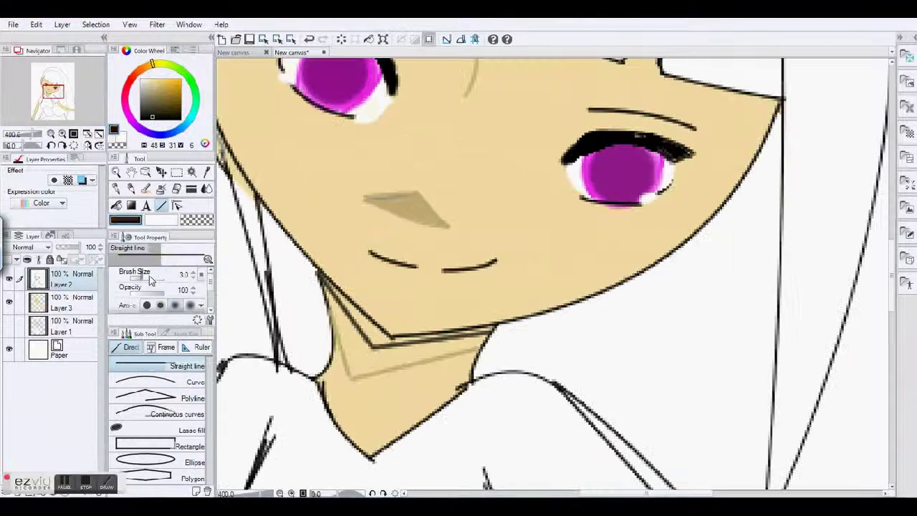
Fill the narrow strip between the chin line and the lines below it with black.
left_click(116, 205)
left_click(358, 312)
left_click(379, 331)
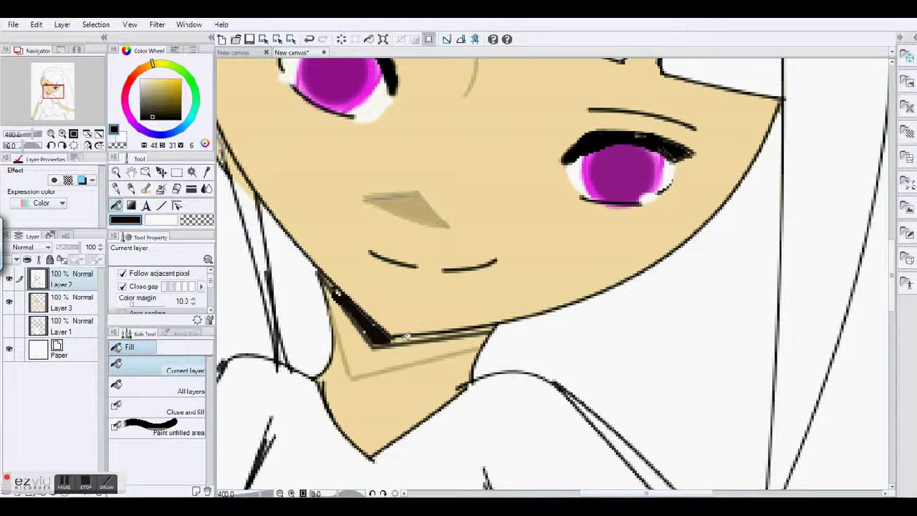
left_click(419, 338)
left_click(437, 335)
left_click(473, 331)
left_click(487, 329)
Fill the outlined neck shadow beneath the chin with the darker tan.
left_click(454, 345, "alt")
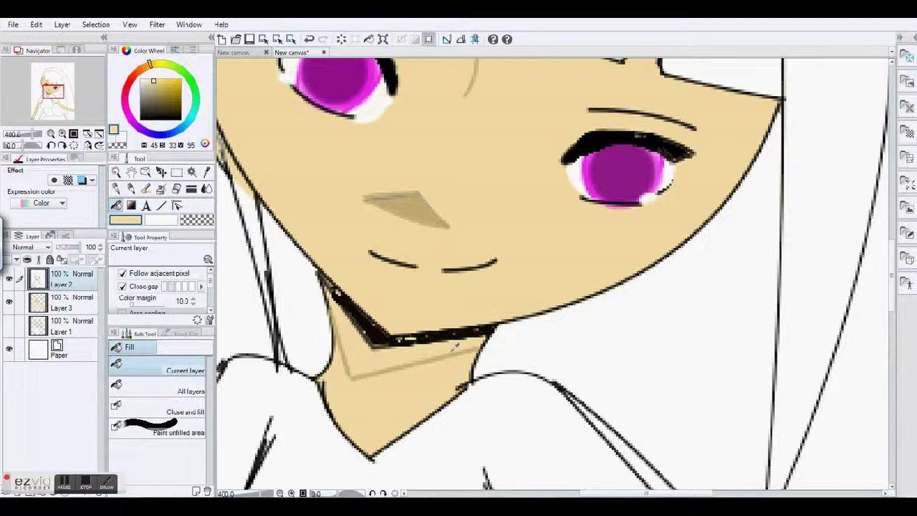
left_click(454, 345)
scroll(369, 331, "down", 2)
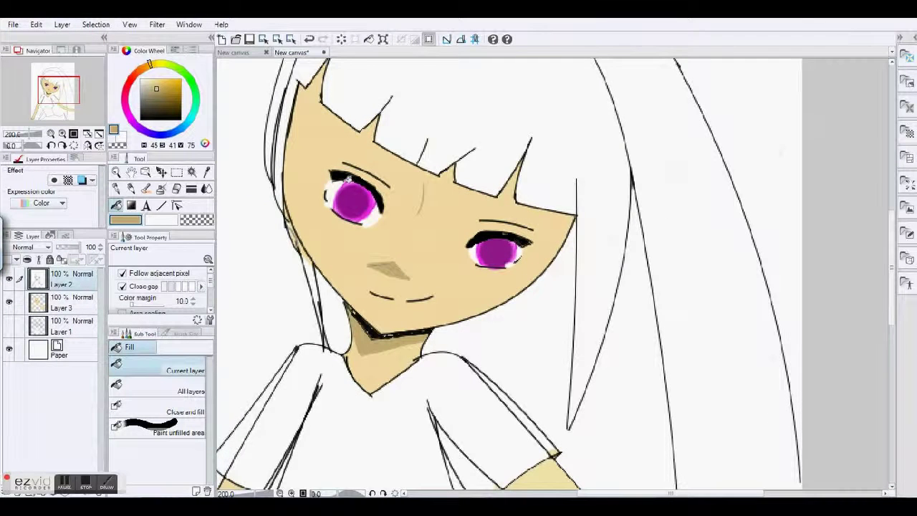
Draw tan shadow curves on Layer 3 just beneath the jagged edge of the bangs across the forehead.
scroll(434, 185, "up", 3)
key("u")
left_click(72, 302)
left_click(144, 382)
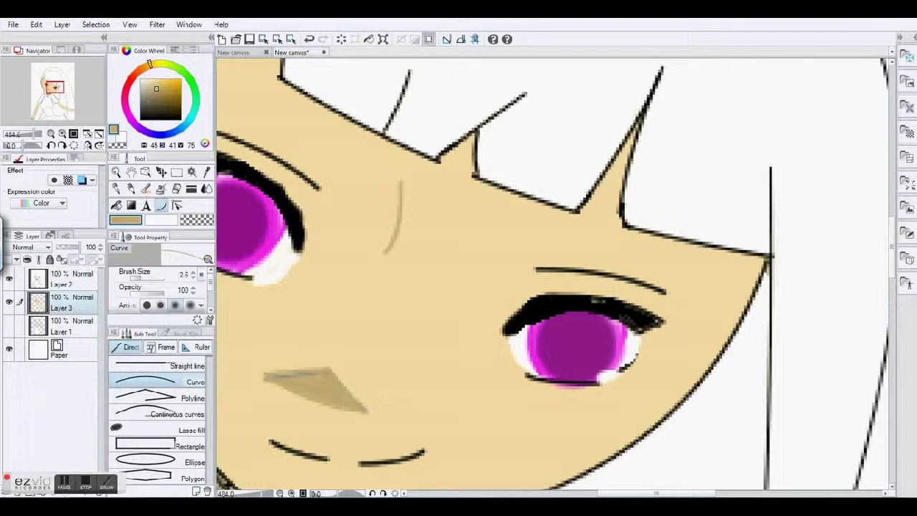
double_click(464, 158)
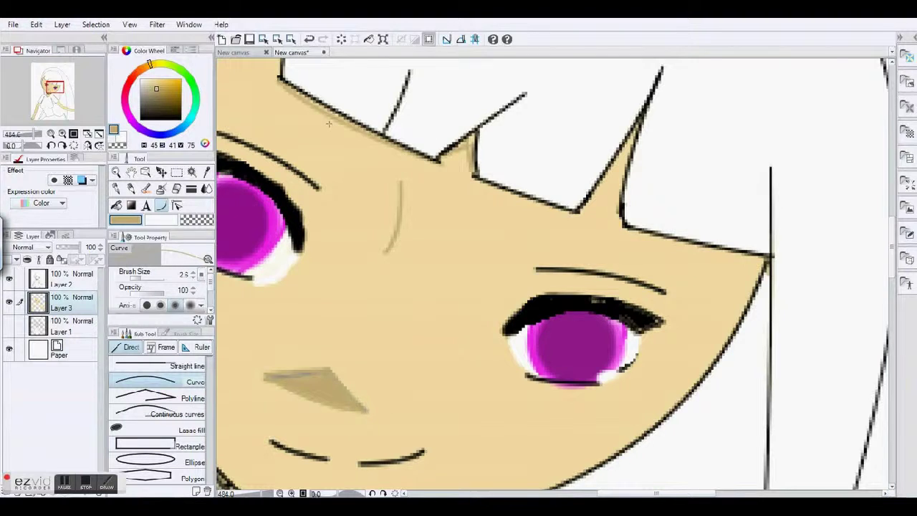
scroll(329, 124, "down", 2)
left_click(338, 120)
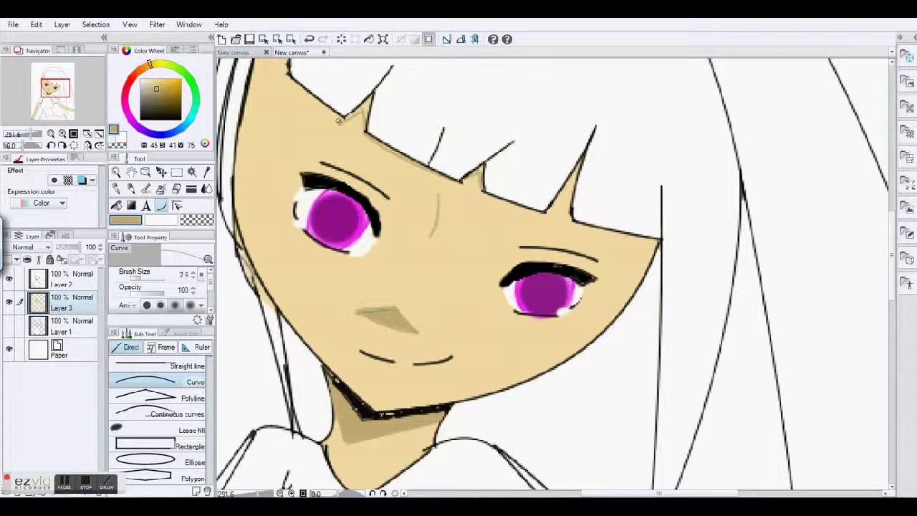
scroll(276, 75, "down", 1)
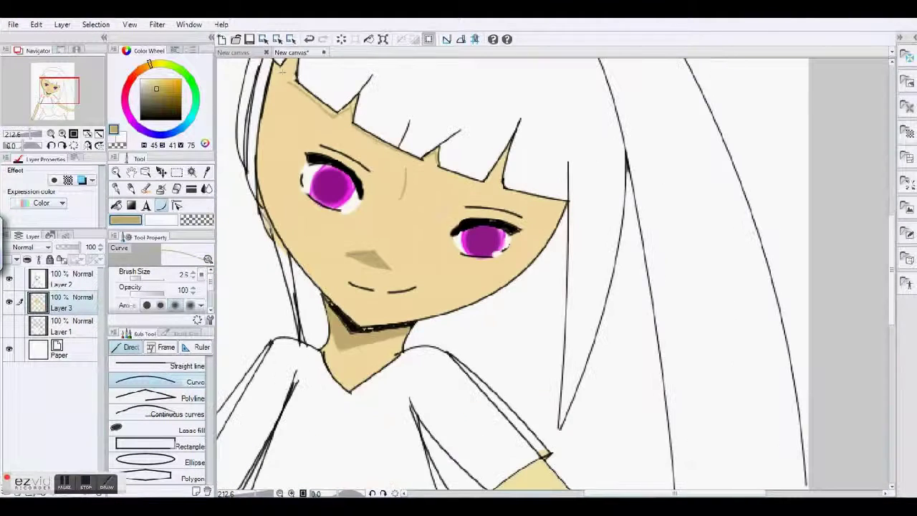
scroll(283, 70, "up", 2)
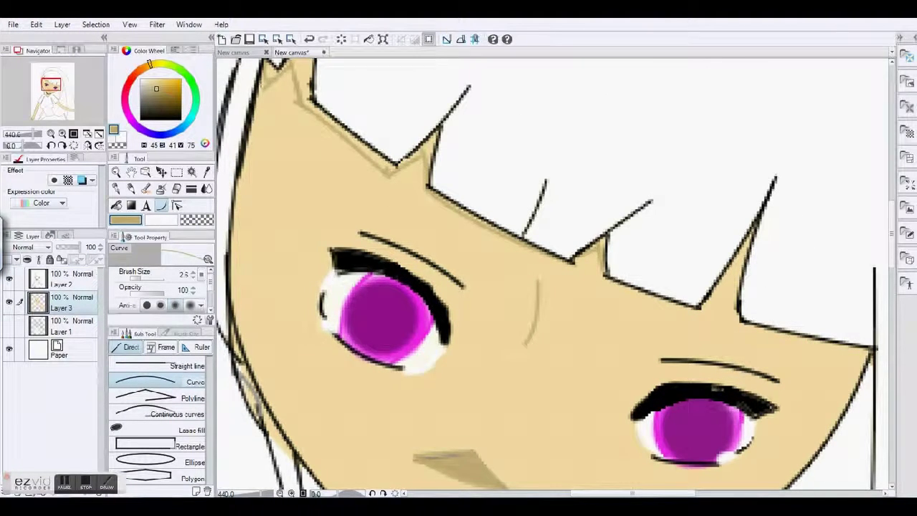
Draw tan shadow curves inside the left face contour and the right jawline, and complete those under the right bangs.
scroll(316, 179, "down", 2)
left_click_drag(451, 426, 645, 280)
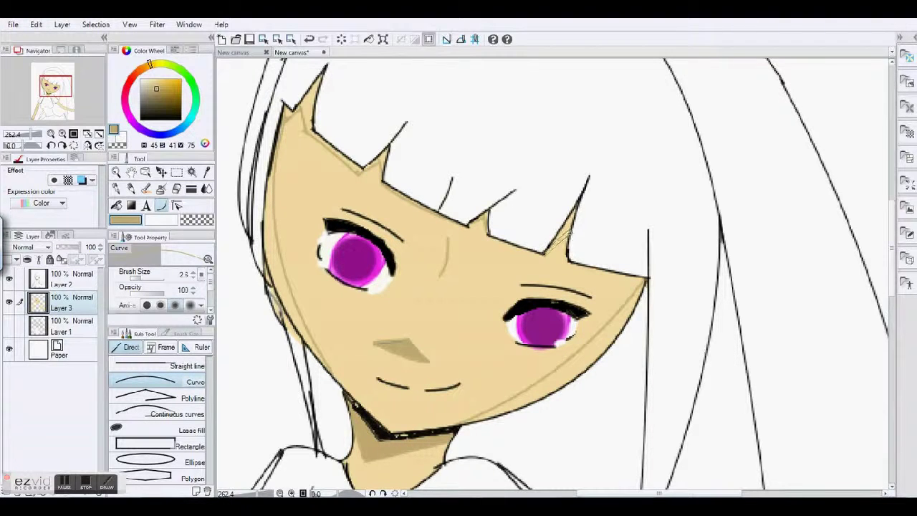
scroll(319, 174, "up", 1)
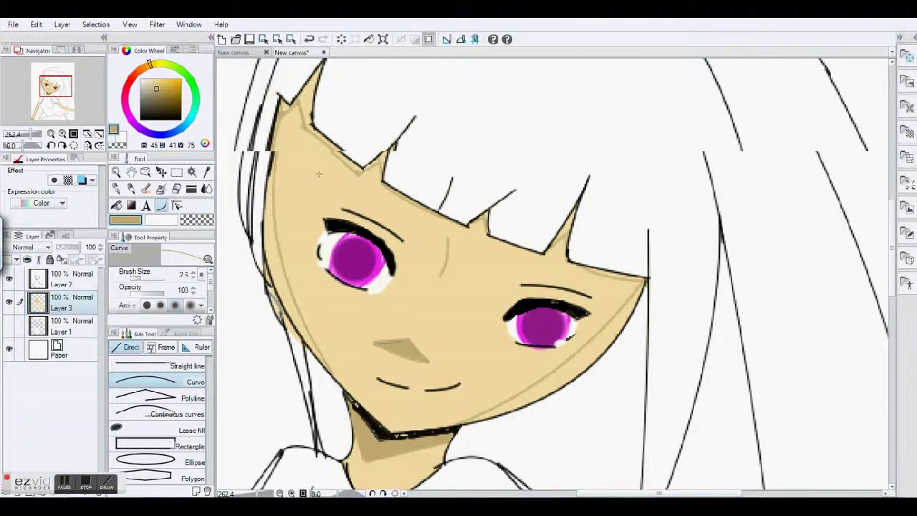
scroll(319, 174, "down", 1)
left_click(116, 206)
left_click(430, 287)
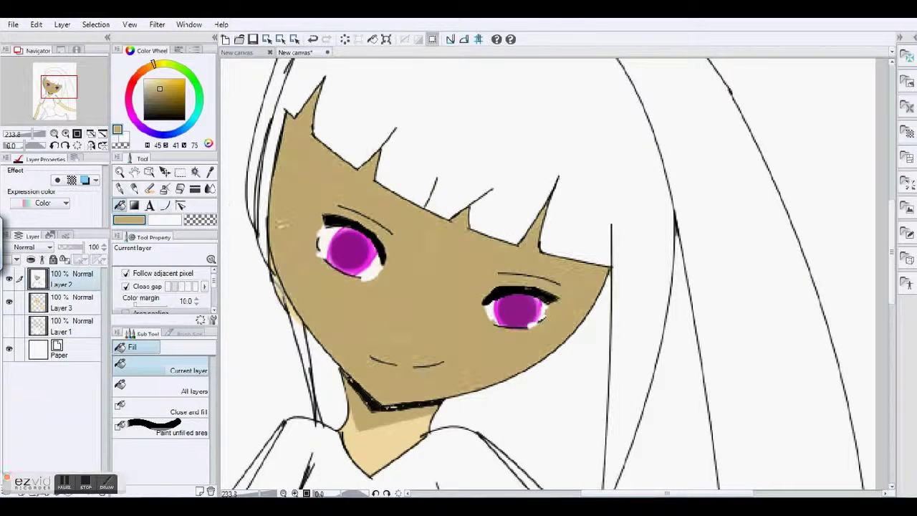
left_click(312, 39)
On Layer 3, paint a darker tan shadow along the left face contour with the Textured pen.
scroll(367, 341, "up", 5)
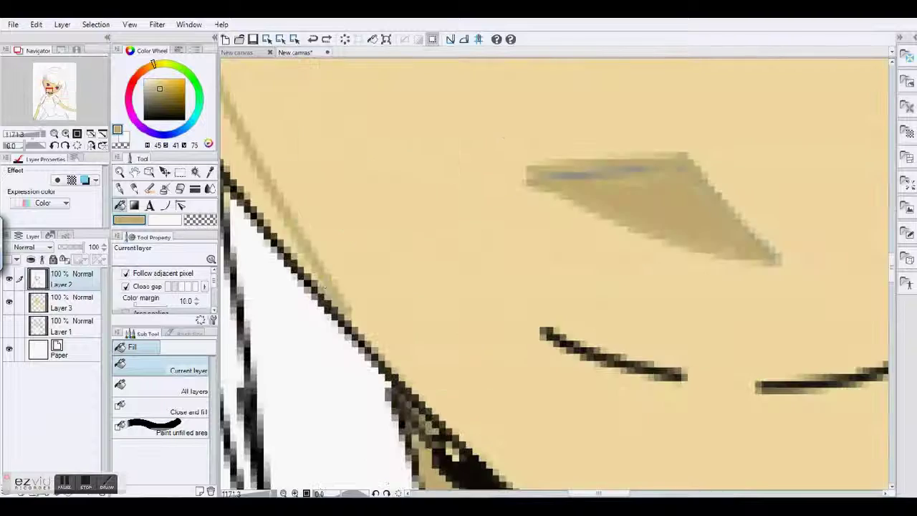
scroll(399, 258, "down", 4)
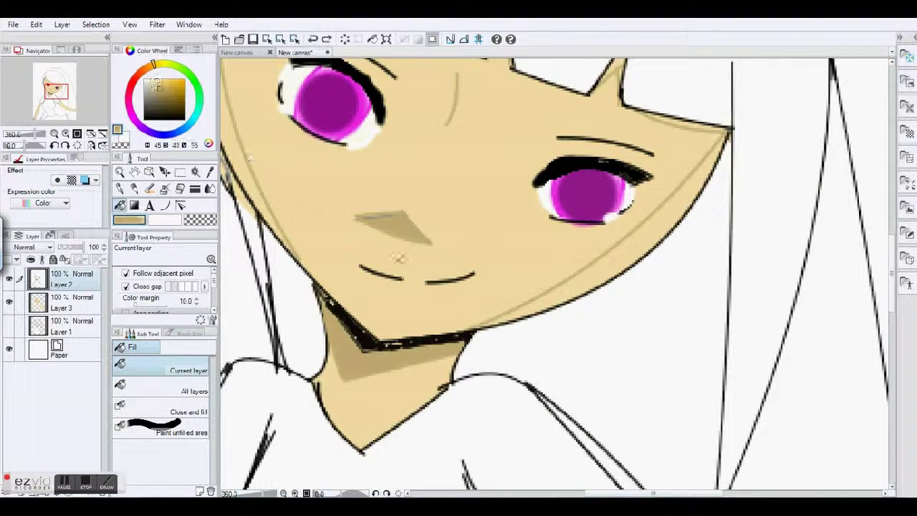
left_click_drag(705, 333, 895, 333)
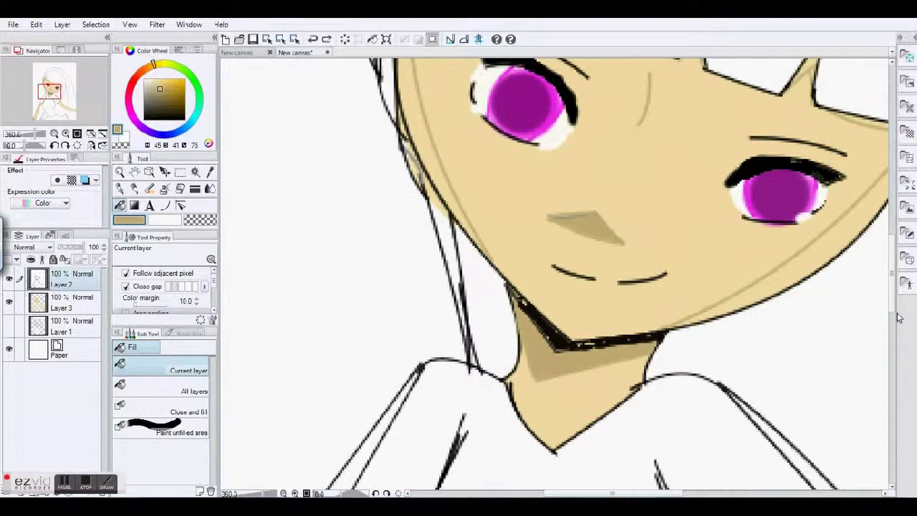
left_click_drag(312, 133, 318, 251)
left_click(134, 188)
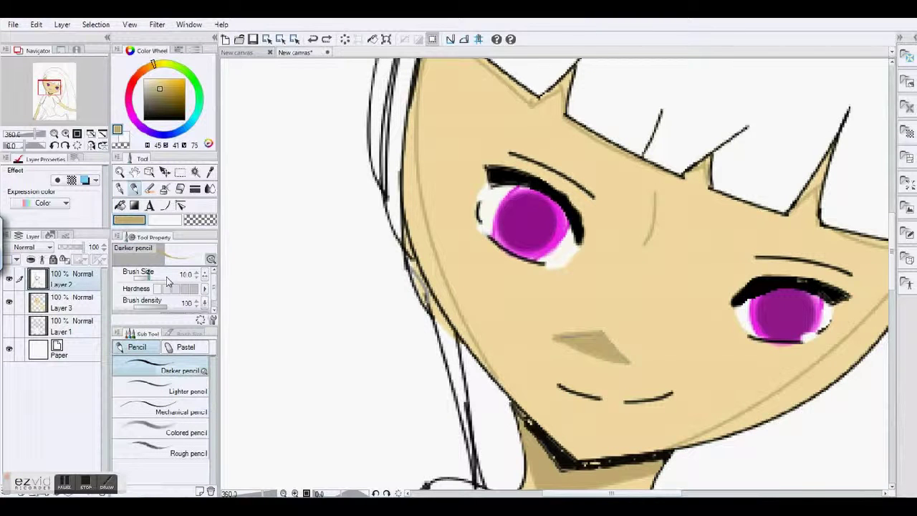
key("p")
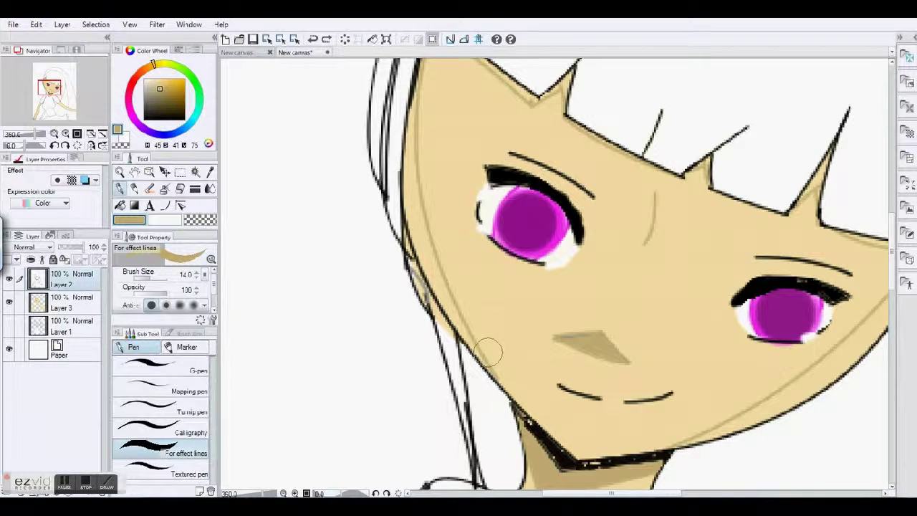
left_click(172, 467)
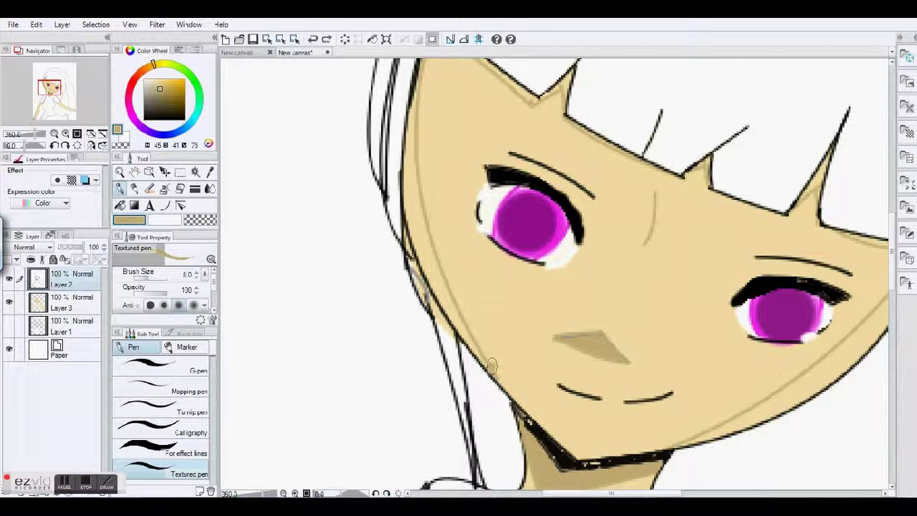
key("alt+bracketleft")
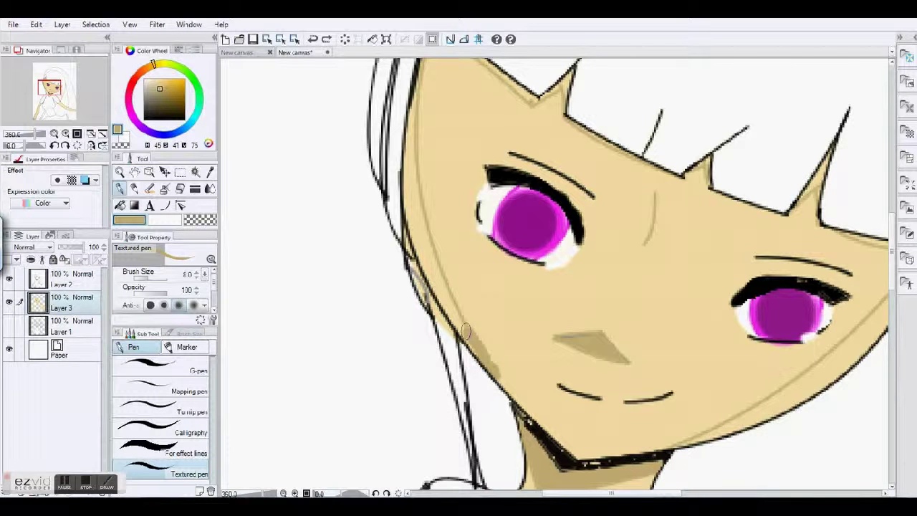
mouse_move(465, 328)
left_mouse_down()
mouse_move(475, 348)
mouse_move(428, 252)
left_mouse_up()
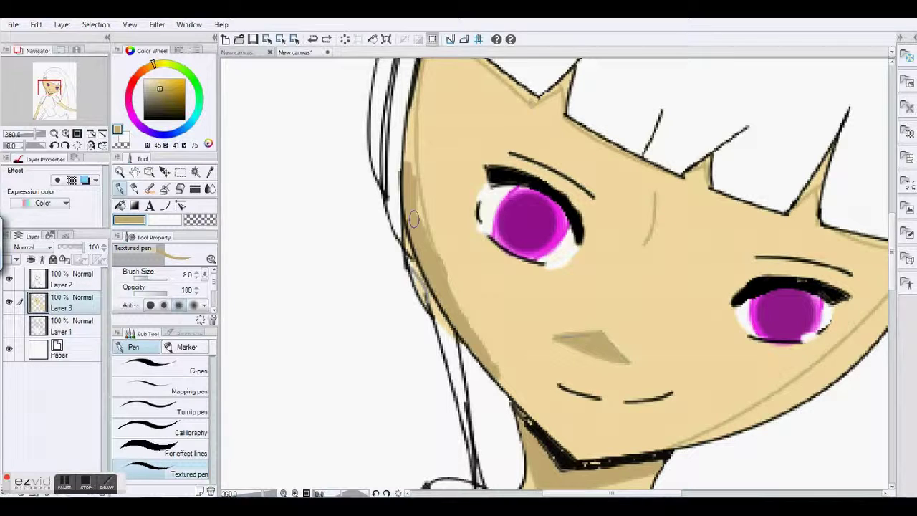
left_click_drag(413, 218, 410, 79)
scroll(410, 158, "up", 1)
scroll(410, 157, "down", 1)
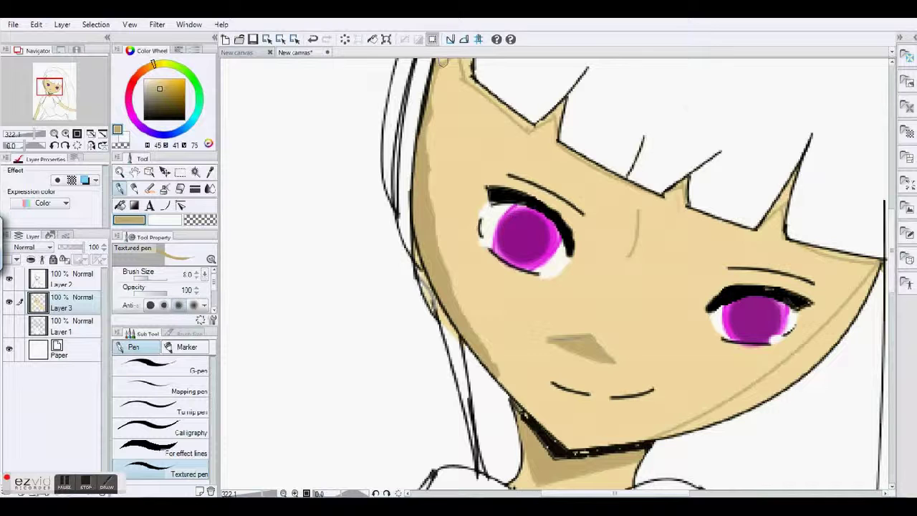
Paint darker tan shadows beneath the jagged bangs and between the right jawline and its shadow curve.
scroll(442, 63, "down", 2)
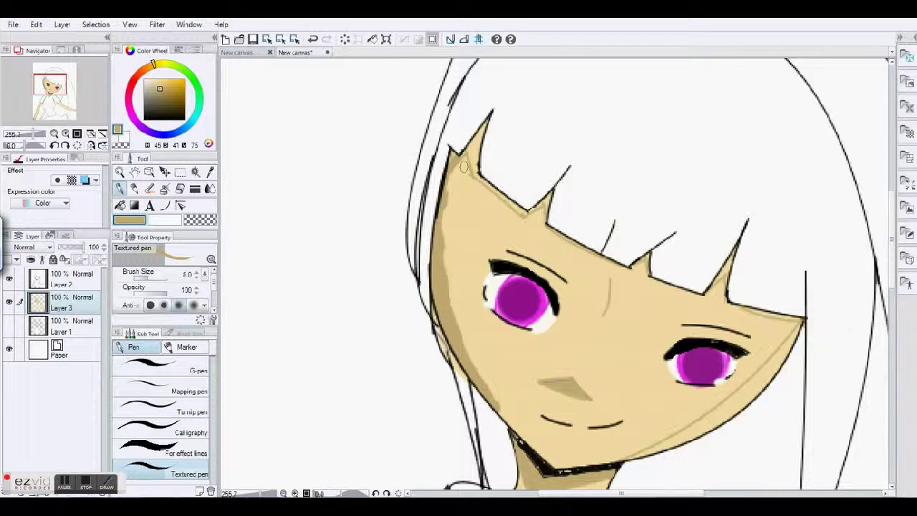
mouse_move(463, 167)
left_mouse_down()
mouse_move(521, 210)
mouse_move(547, 202)
mouse_move(707, 290)
mouse_move(796, 321)
mouse_move(778, 362)
mouse_move(662, 450)
mouse_move(716, 405)
mouse_move(775, 382)
mouse_move(761, 383)
left_mouse_up()
scroll(493, 412, "down", 3)
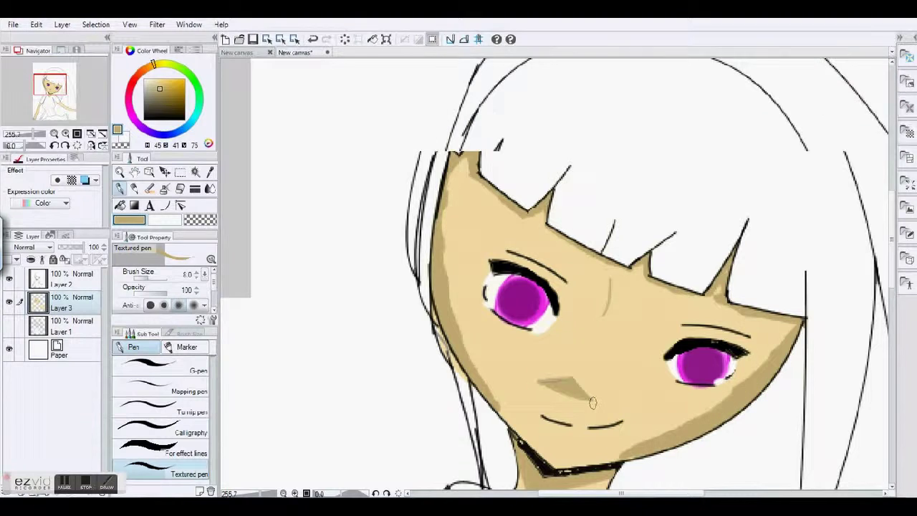
scroll(493, 412, "down", 2)
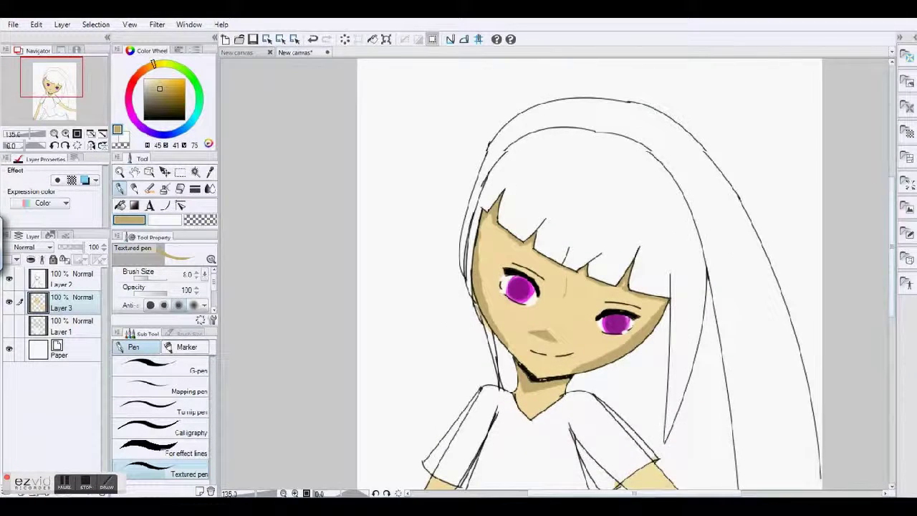
Paint pale cream highlights above the nose and between the eyebrows using colour H 45, S 22, V 100.
scroll(502, 286, "up", 2)
left_click(159, 89)
left_click_drag(533, 315, 555, 279)
key("ctrl+z")
left_click(153, 77)
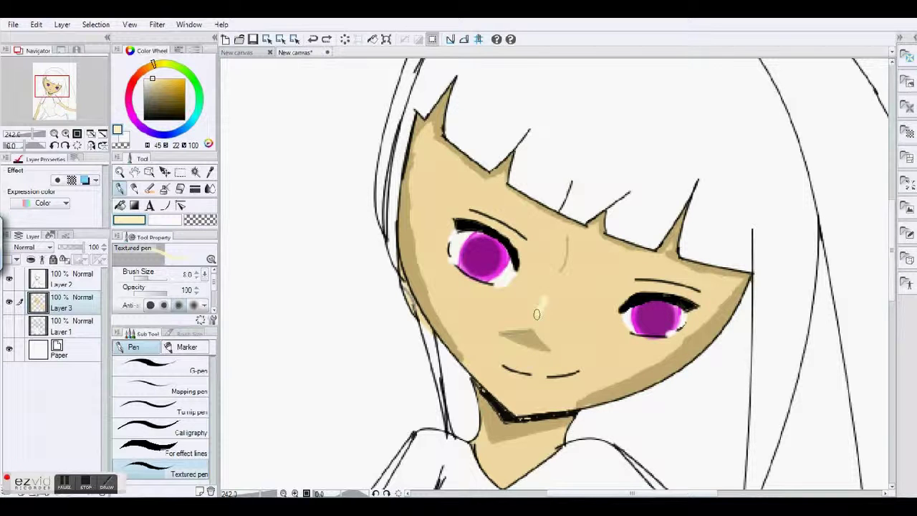
left_click_drag(536, 314, 543, 300)
left_click_drag(563, 239, 561, 269)
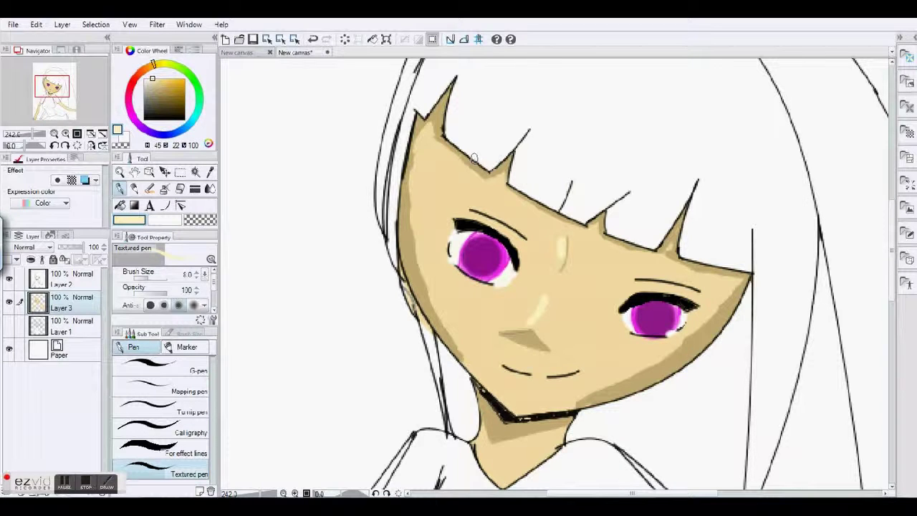
Fill the bangs and the outer long hair with dark red, H 356, S 75, V 54, on Layer 2.
scroll(473, 157, "down", 3)
left_click(179, 88)
left_click_drag(179, 88, 175, 97)
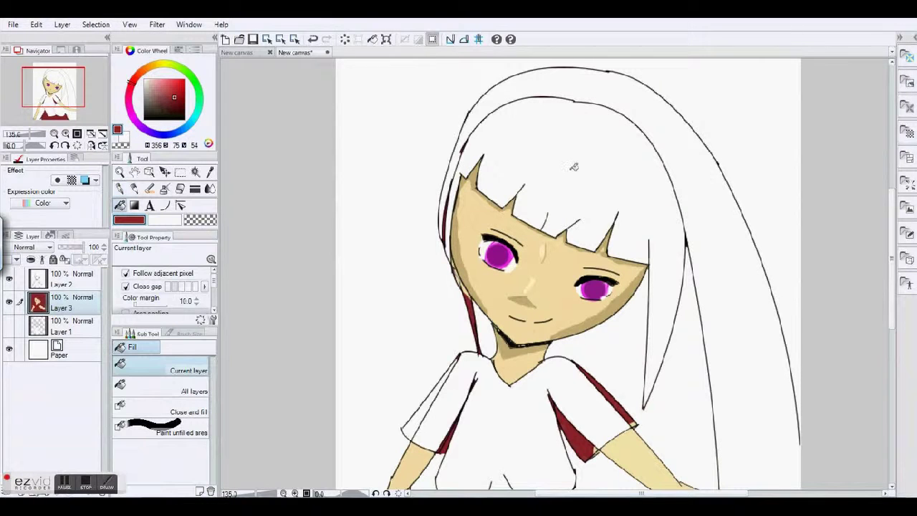
left_click(71, 279)
left_click(534, 147)
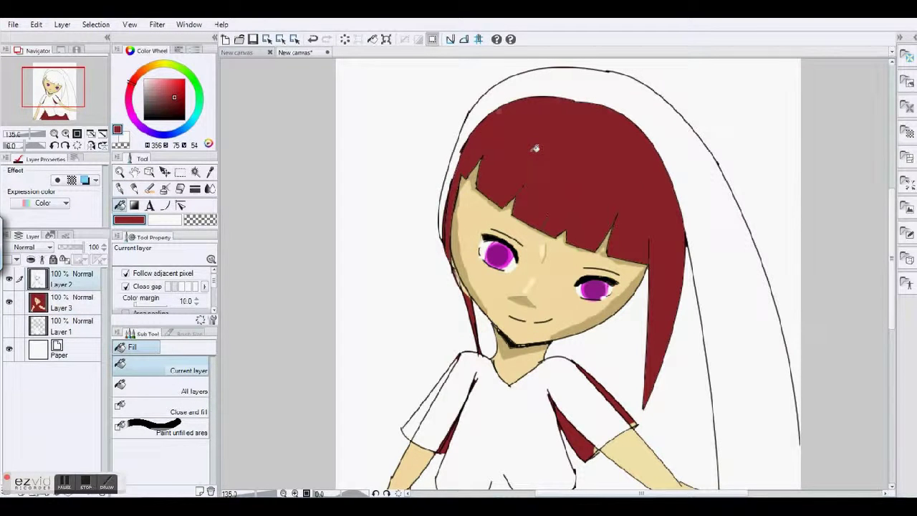
left_click(716, 236)
scroll(573, 286, "down", 3)
left_click(429, 265)
scroll(893, 381, "down", 3)
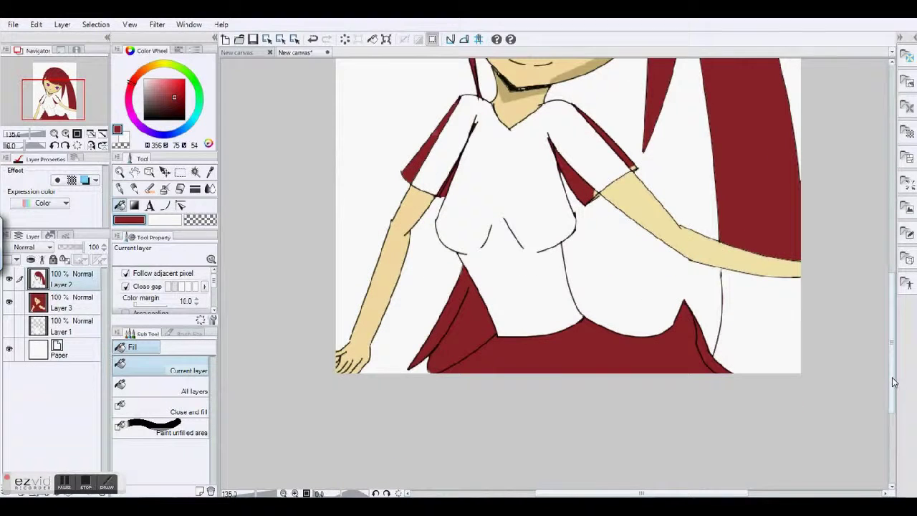
Fill the skirt below the waist with bright cyan, H 175, S 100, V 100.
key("ctrl+plus")
left_click(356, 311, "alt")
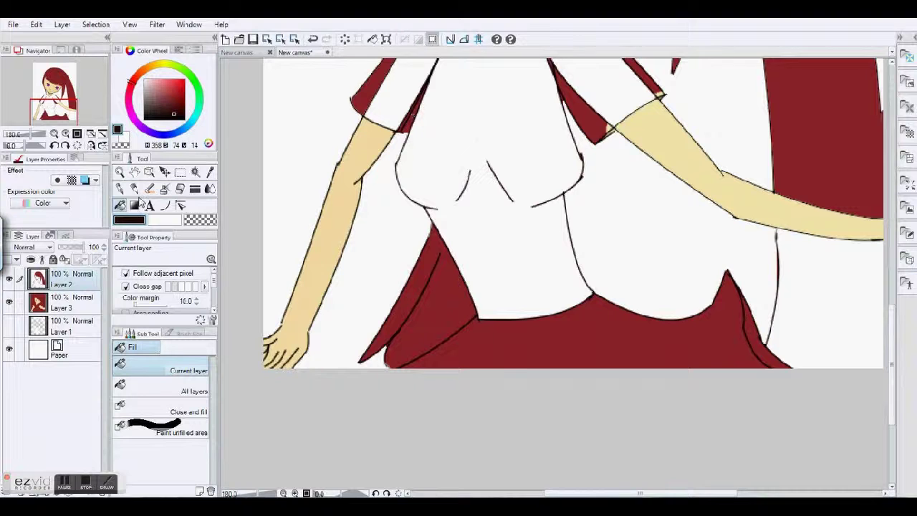
left_click(165, 206)
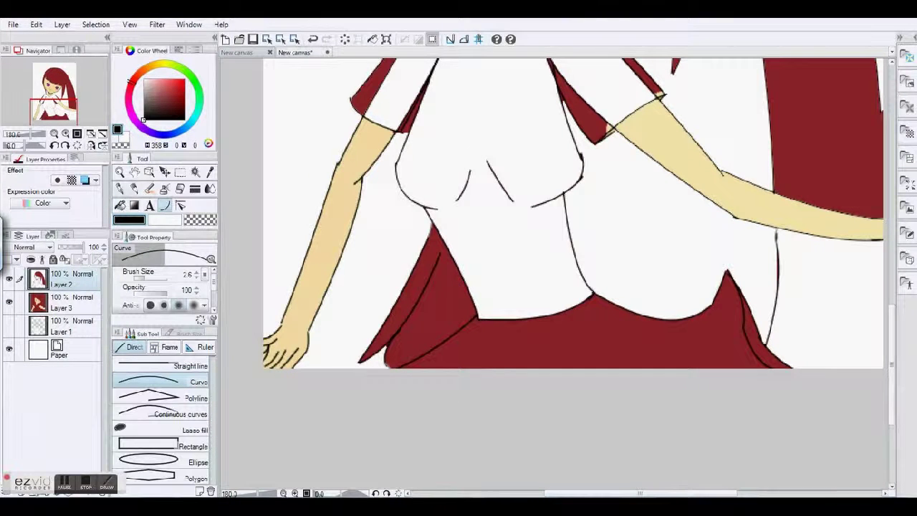
left_click(194, 120)
left_click_drag(169, 86, 184, 78)
key("g")
left_click(573, 329)
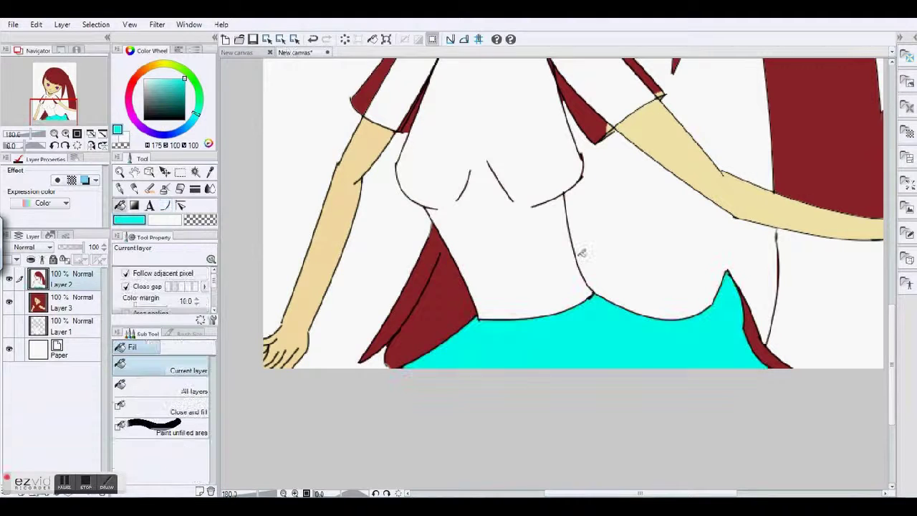
Fill the shirt body and the sleeve sections with bright red, H 356, S 100, V 100.
scroll(580, 252, "down", 1)
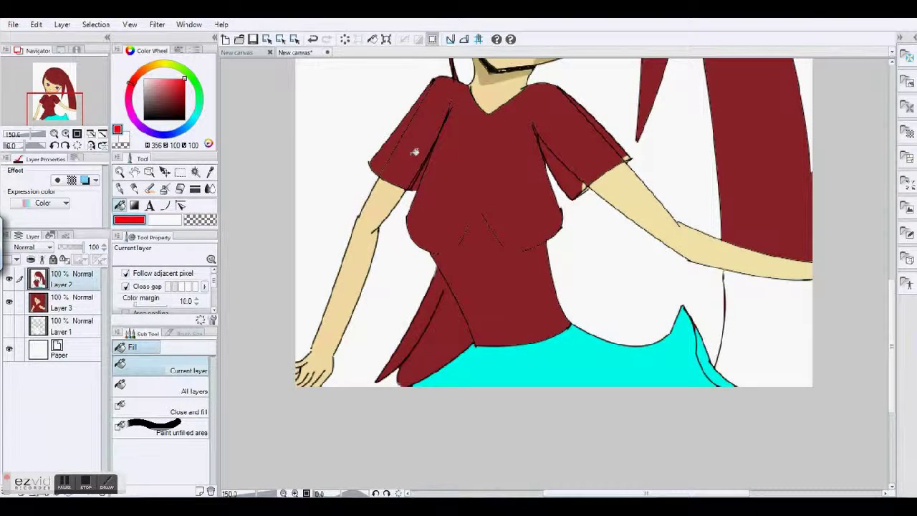
left_click(416, 151)
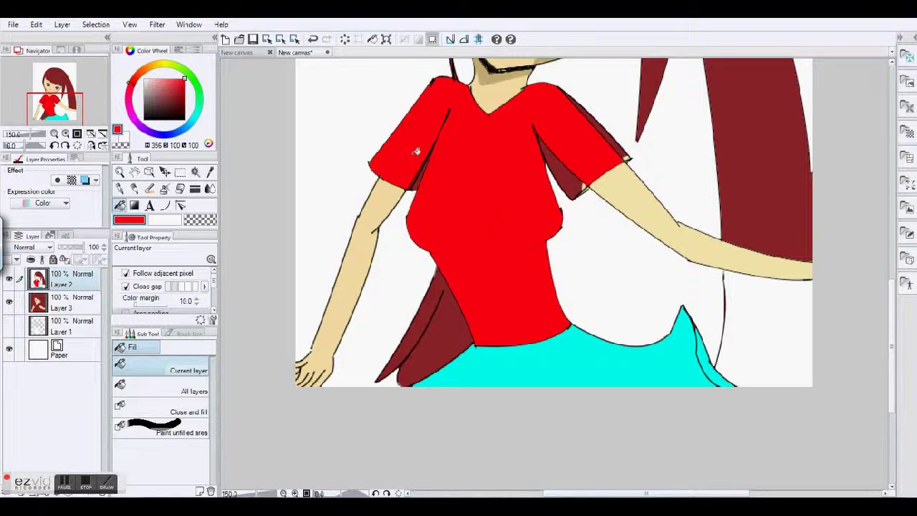
scroll(523, 145, "down", 3)
scroll(523, 144, "up", 2)
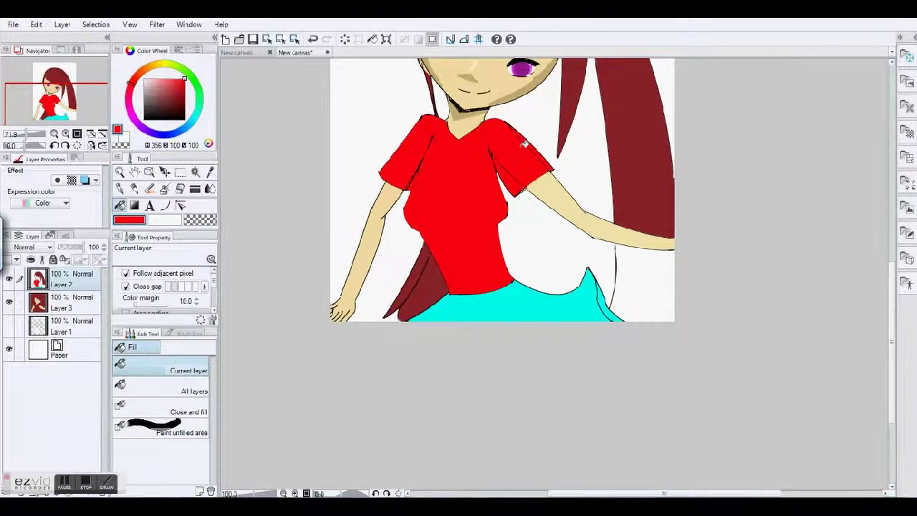
scroll(524, 145, "up", 1)
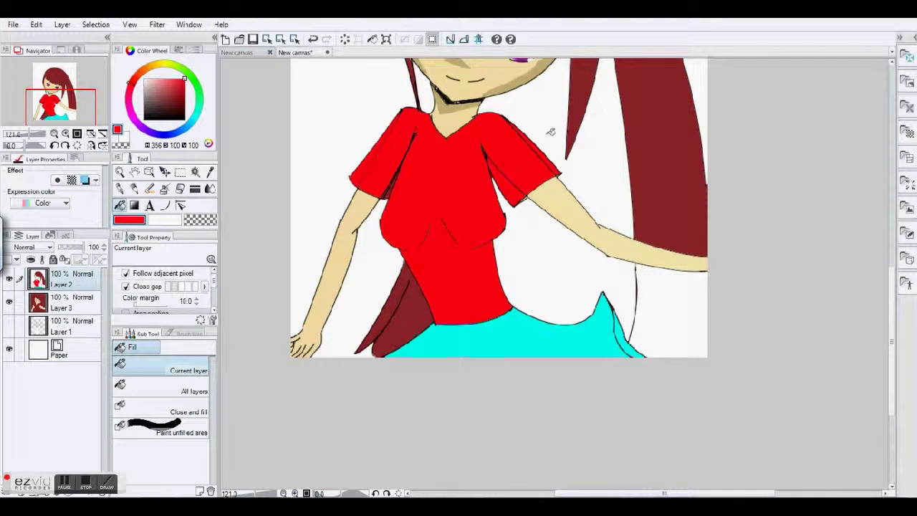
Fill the back hair behind the face and body with a deeper red, H 356, S 58, V 35.
scroll(551, 133, "down", 4)
left_click(584, 114, "alt")
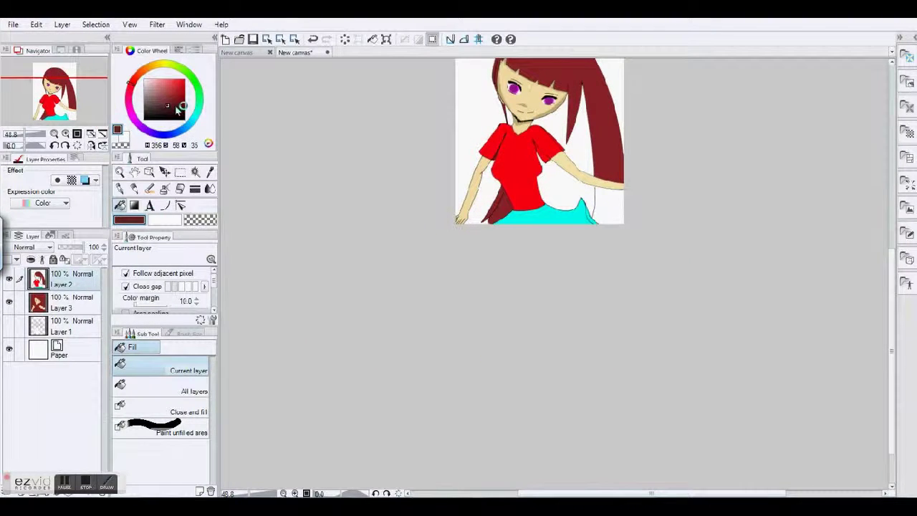
left_click(572, 152)
scroll(538, 132, "up", 2)
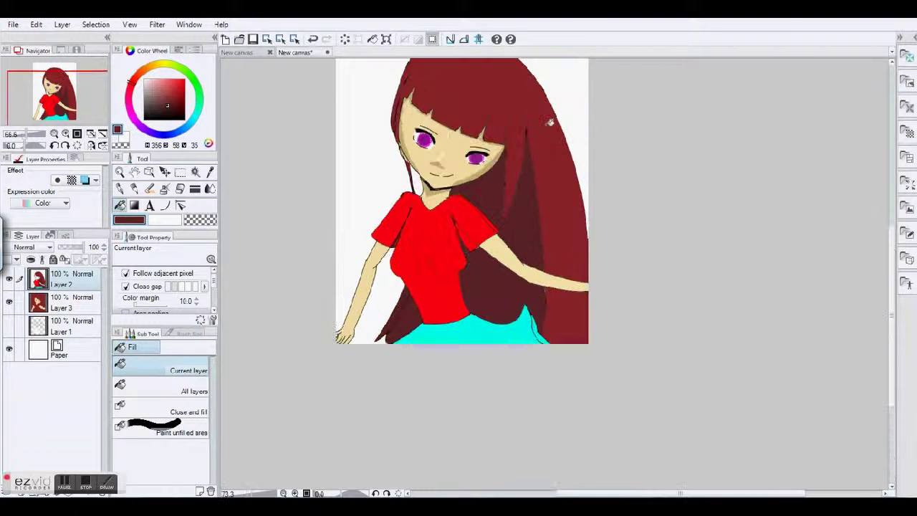
Draw a dark curved strand line through the back hair, from the pointed lock past the arm to the skirt.
scroll(538, 131, "up", 1)
key("u")
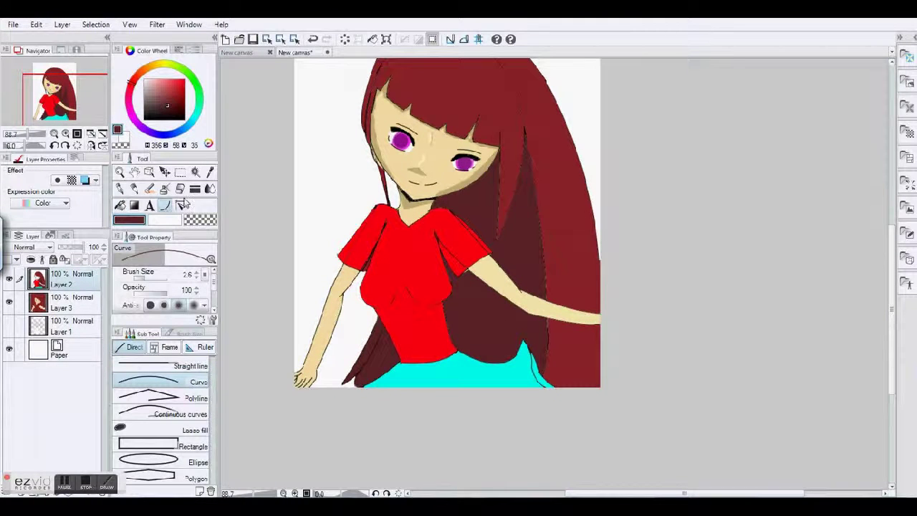
left_click(163, 111)
left_click(164, 113)
left_click_drag(511, 207, 525, 288)
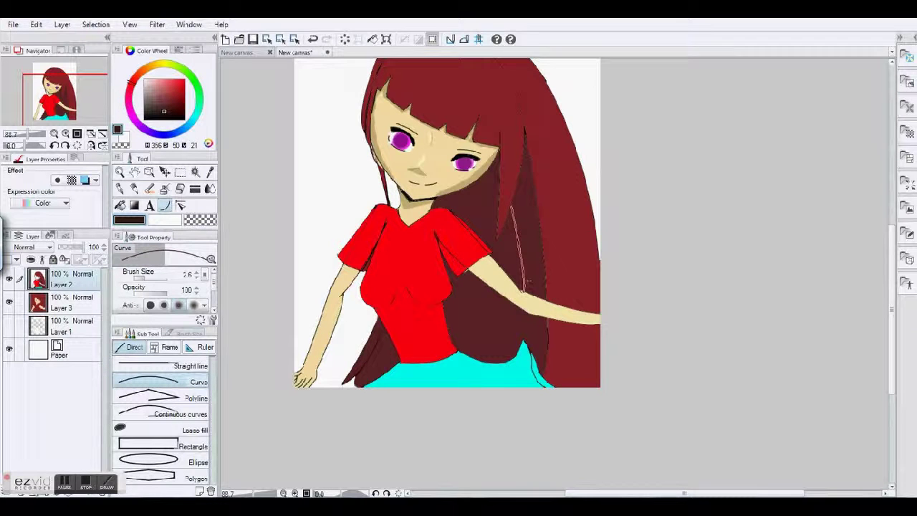
scroll(490, 364, "up", 5)
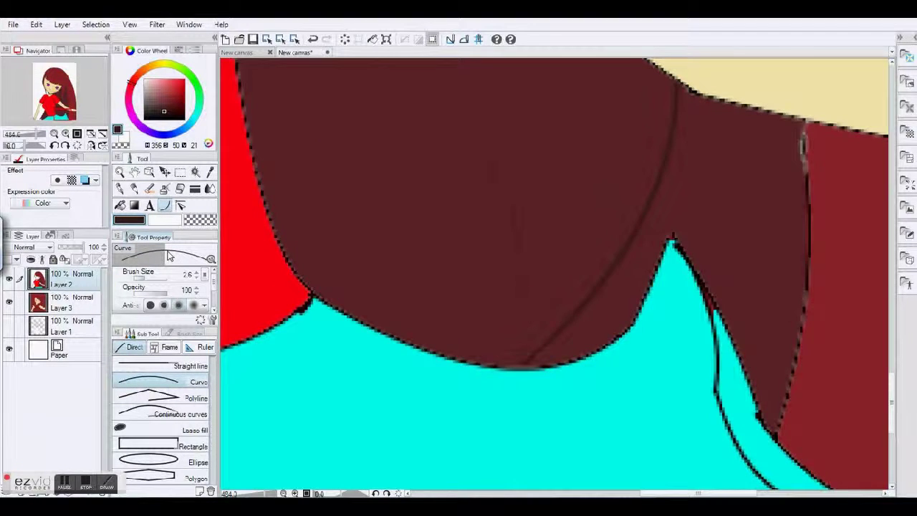
Strengthen the dark strand line in the back hair down to the skirt using the Straight line tool.
left_click(153, 364)
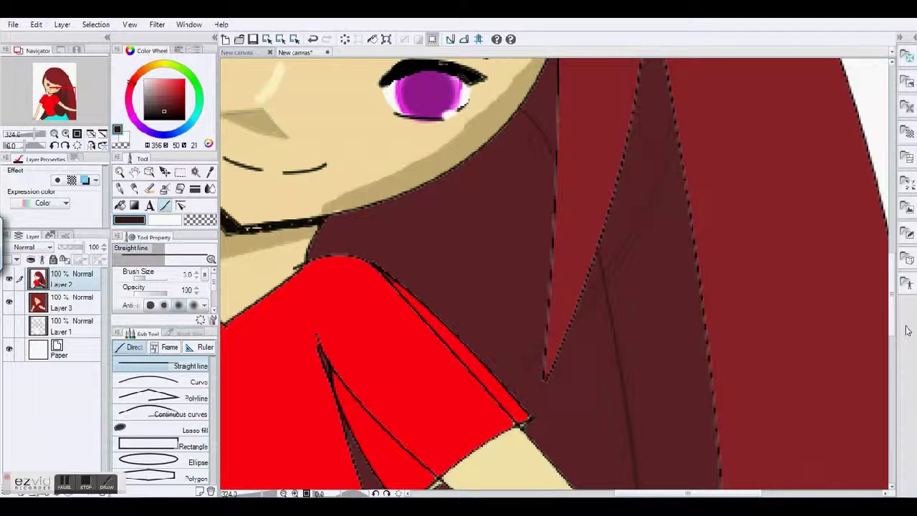
left_click(205, 174)
left_click(650, 184)
scroll(651, 184, "down", 1)
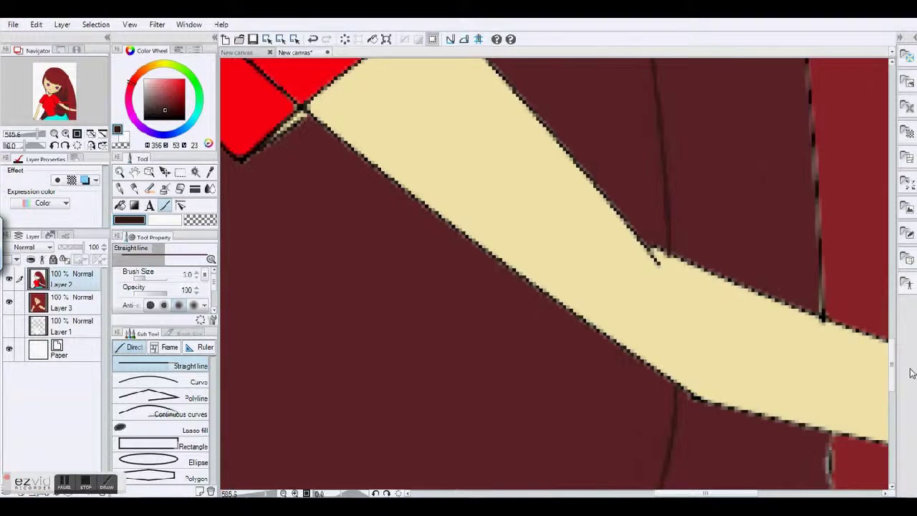
scroll(896, 341, "down", 3)
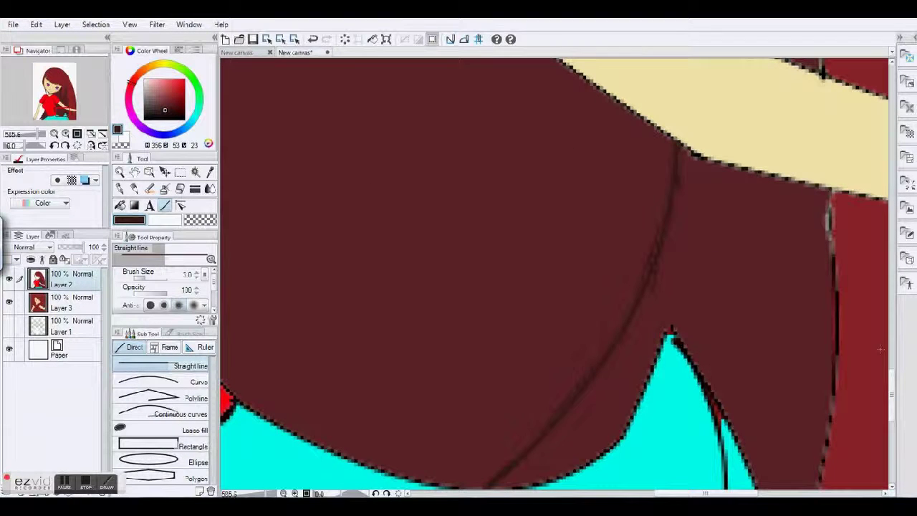
scroll(880, 349, "down", 3)
left_click_drag(484, 284, 555, 215)
scroll(555, 214, "down", 1)
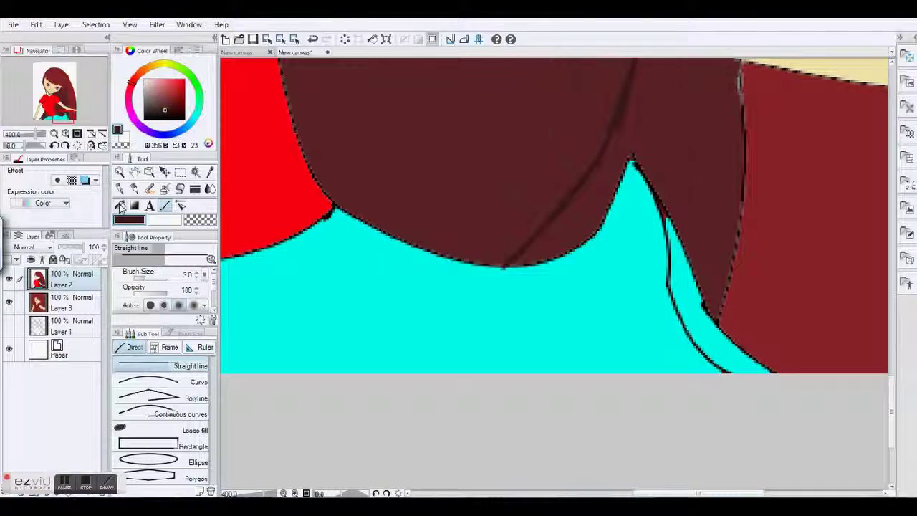
Join the strand line to the pointed lock and fill the hair section beside the skirt peak with H 356, S 53, V 23.
left_click(120, 206)
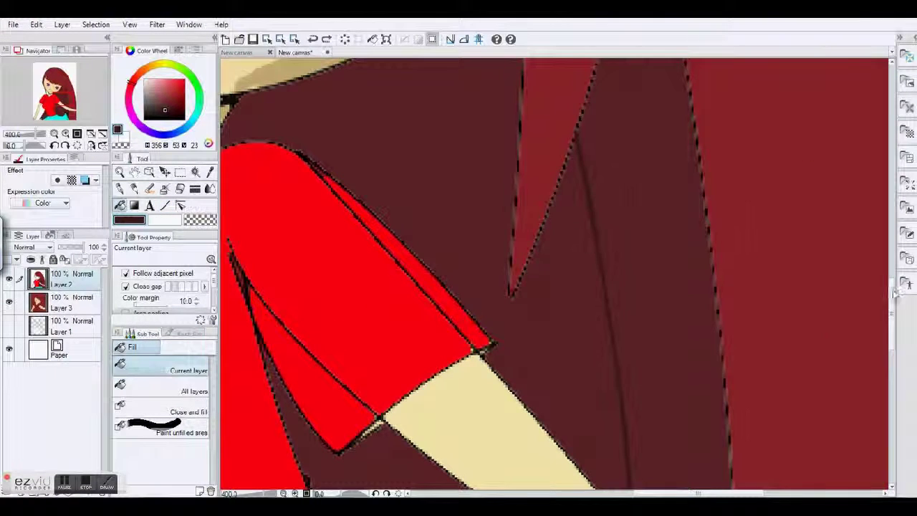
scroll(552, 146, "up", 2)
scroll(551, 145, "up", 1)
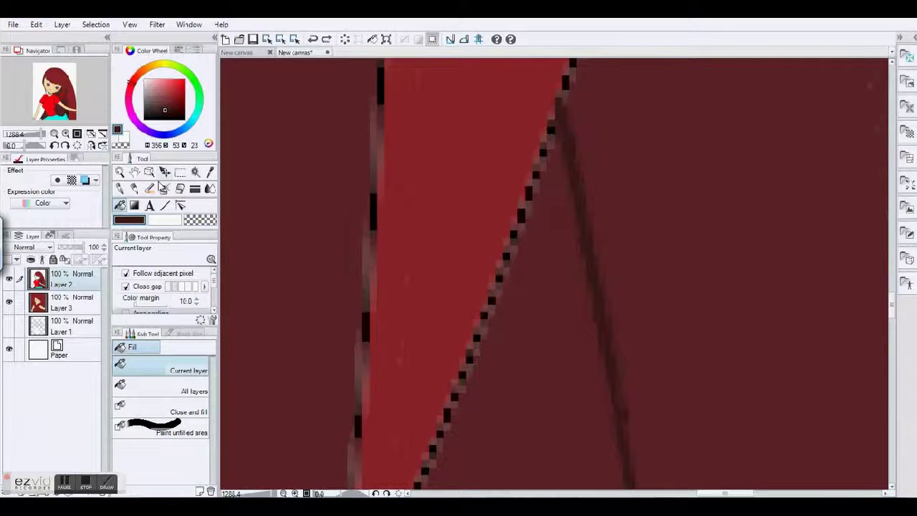
left_click(165, 205)
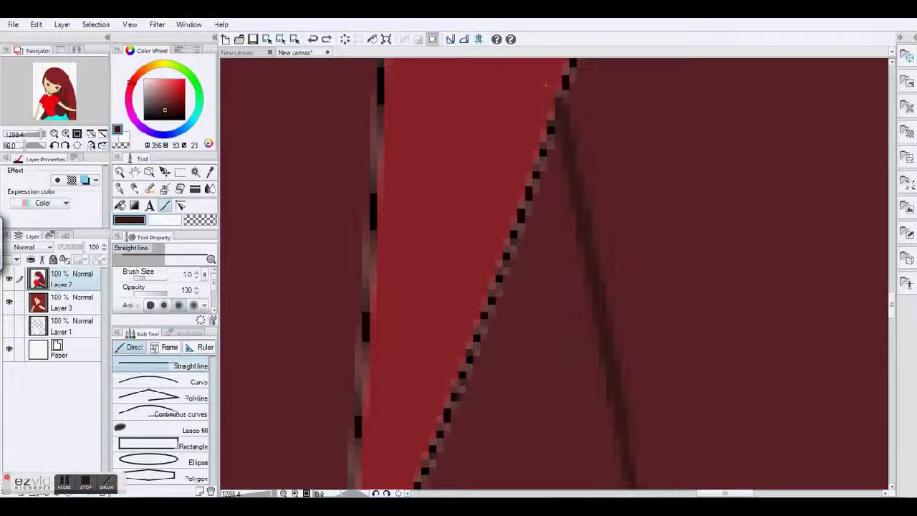
scroll(546, 85, "down", 2)
left_click(121, 207)
scroll(604, 115, "down", 4)
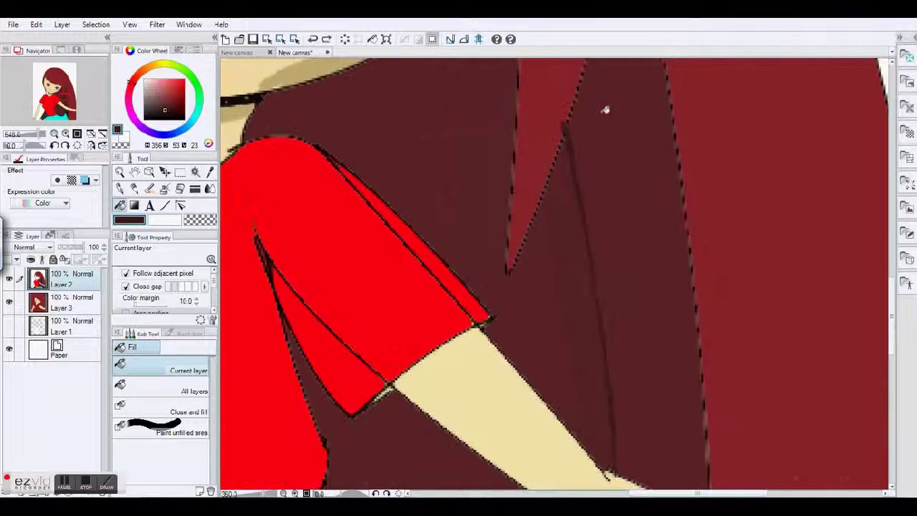
scroll(596, 210, "down", 1)
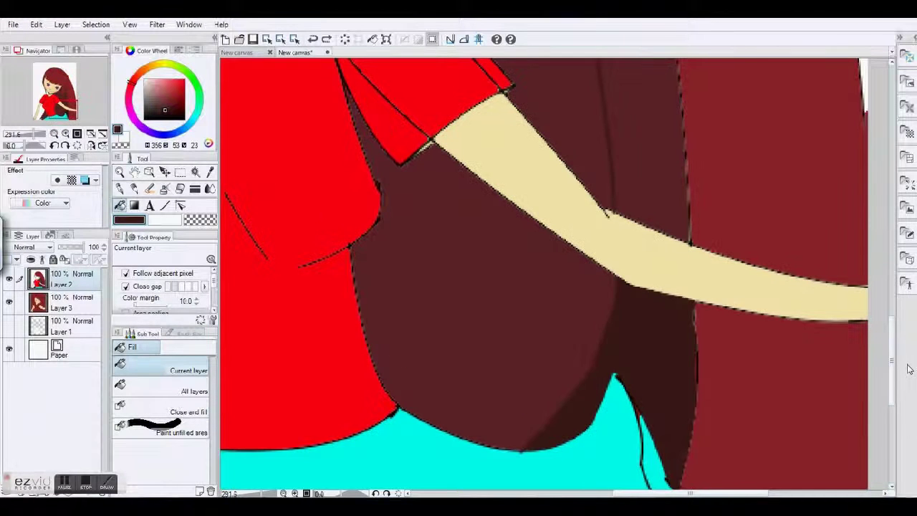
Close the strand line's gap where it meets the upper edge of the arm, using the Straight line tool.
scroll(596, 211, "up", 5)
key("u")
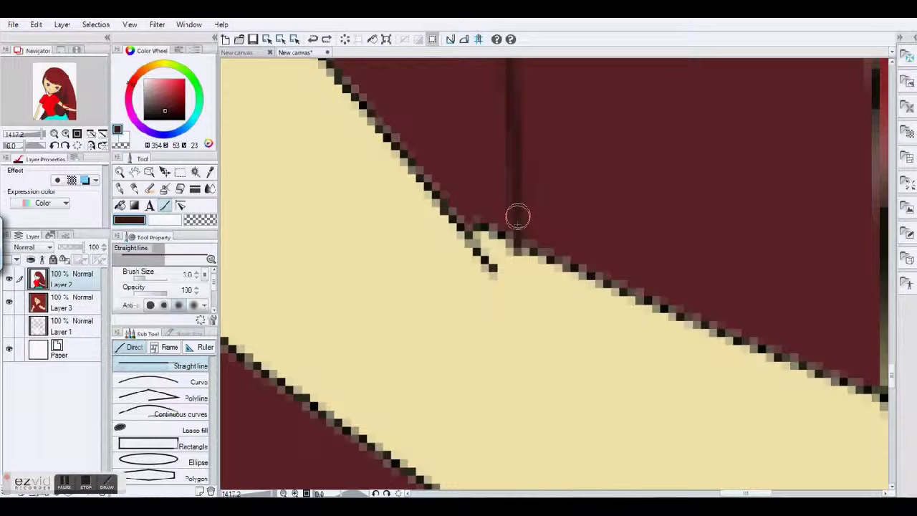
scroll(518, 215, "down", 1)
scroll(654, 146, "down", 3)
key("g")
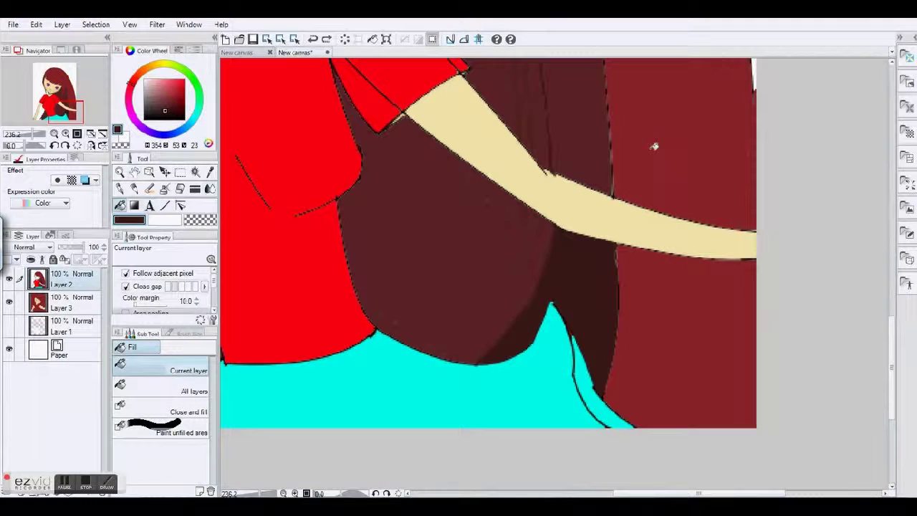
scroll(783, 301, "up", 5)
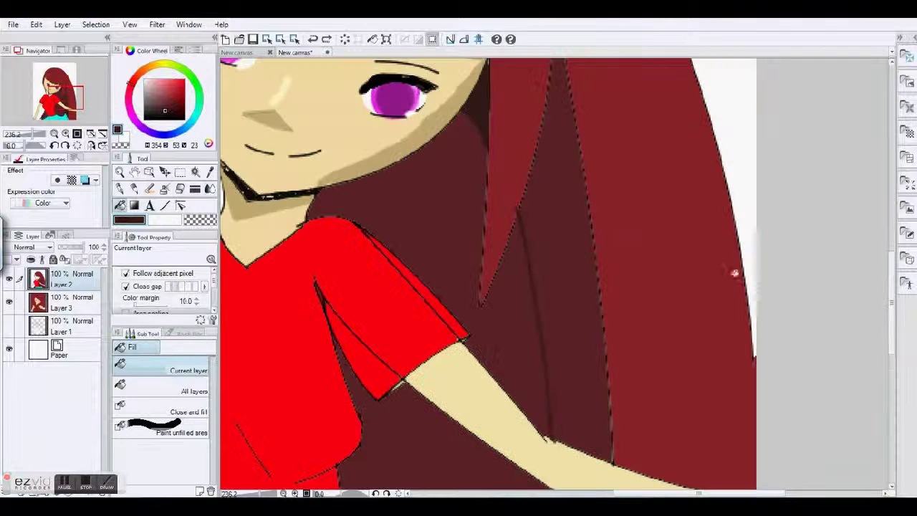
Hide Layer 2 to examine the colours on Layer 3, and show Layer 2 again.
left_click(13, 299)
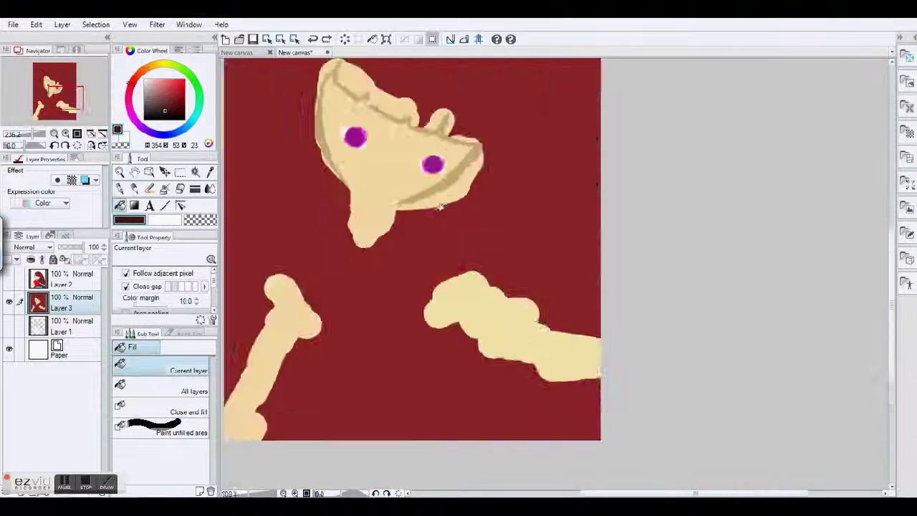
scroll(472, 192, "up", 2)
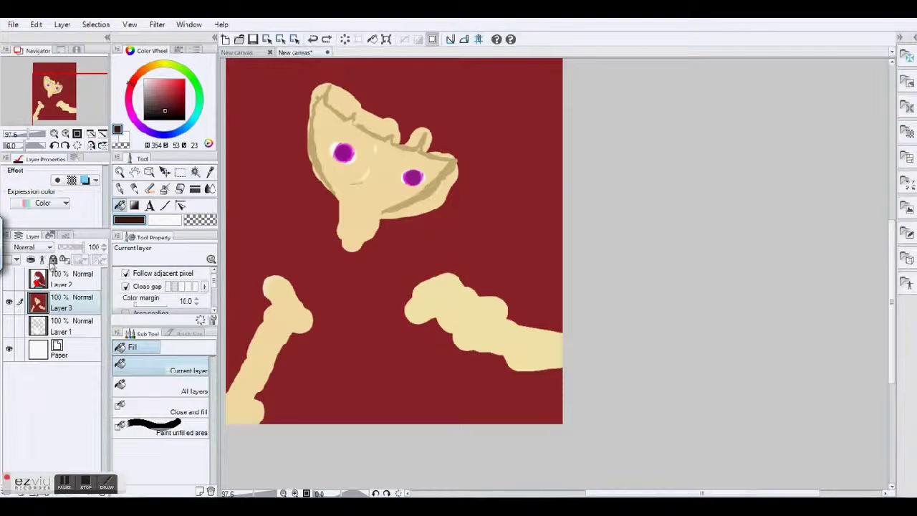
left_click(8, 278)
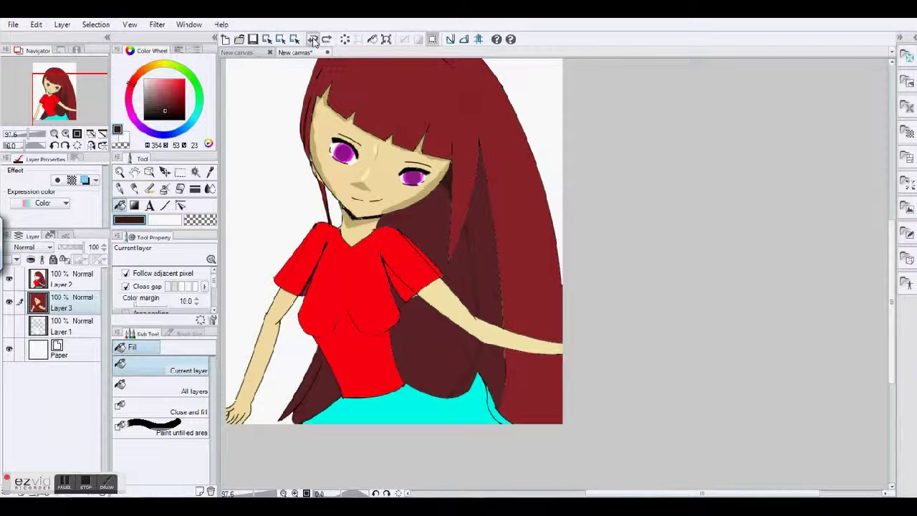
Undo the recent shirt and back-hair fills and redo them.
left_click(313, 40)
left_click(313, 39)
left_click(313, 40)
left_click(313, 39)
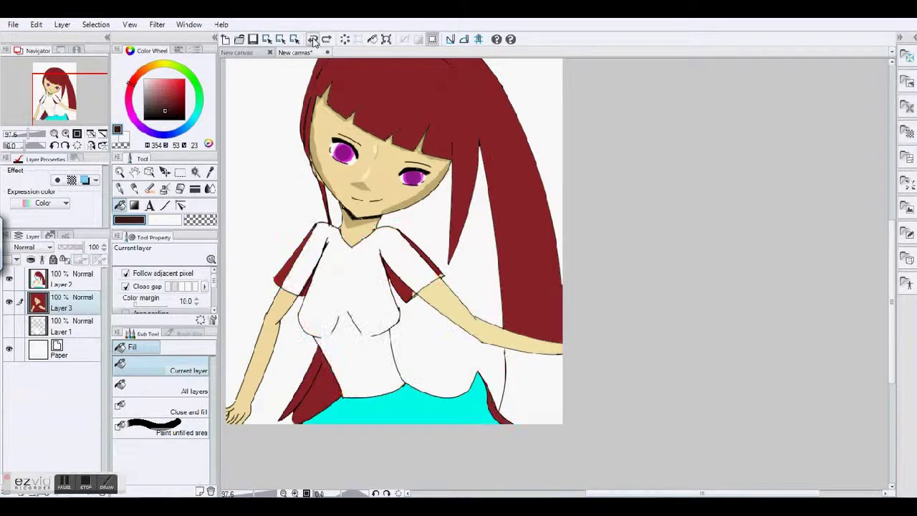
left_click(326, 40)
left_click(326, 39)
left_click(326, 39)
left_click(326, 40)
left_click(326, 39)
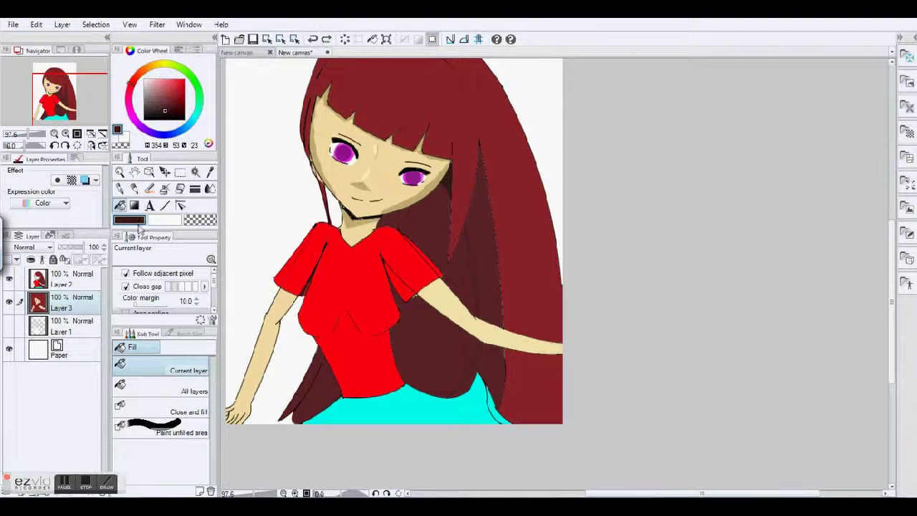
Clear the red background fill from Layer 3 with transparent colour and make Layer 2 active.
key("c")
left_click(266, 154)
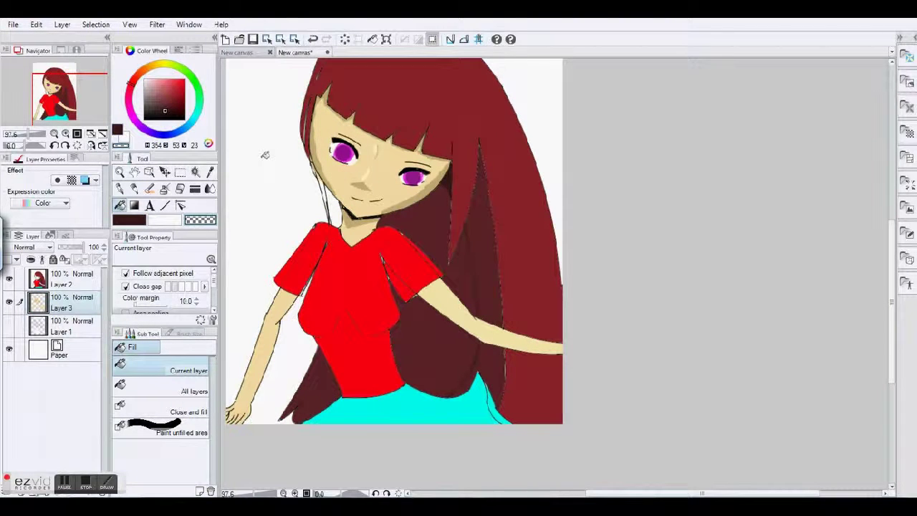
left_click(72, 280)
Try to fill the back hair beside the pointed lock on Layer 2.
left_click(477, 241)
key("ctrl+z")
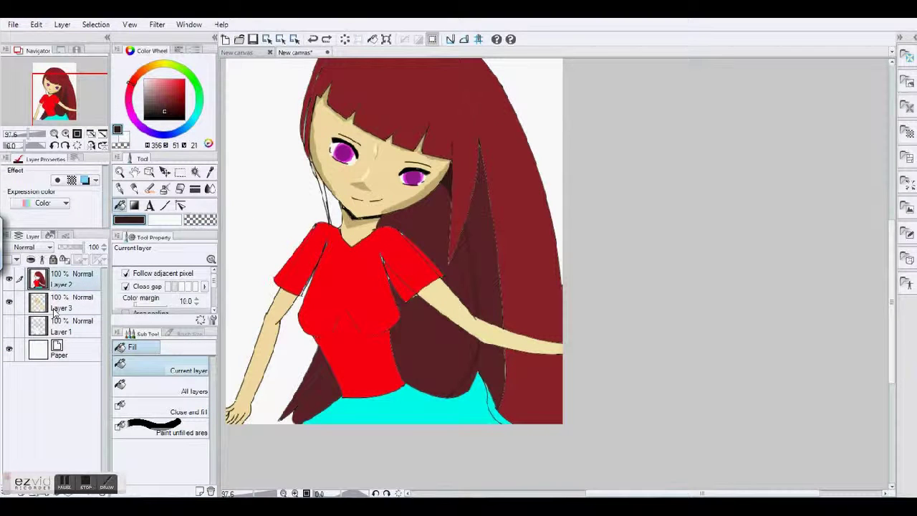
key("ctrl+y")
key("ctrl+z")
Retrace the dark strand line above the arm and try filling the hair beside it with H 356, S 51, V 21.
key("ctrl+plus")
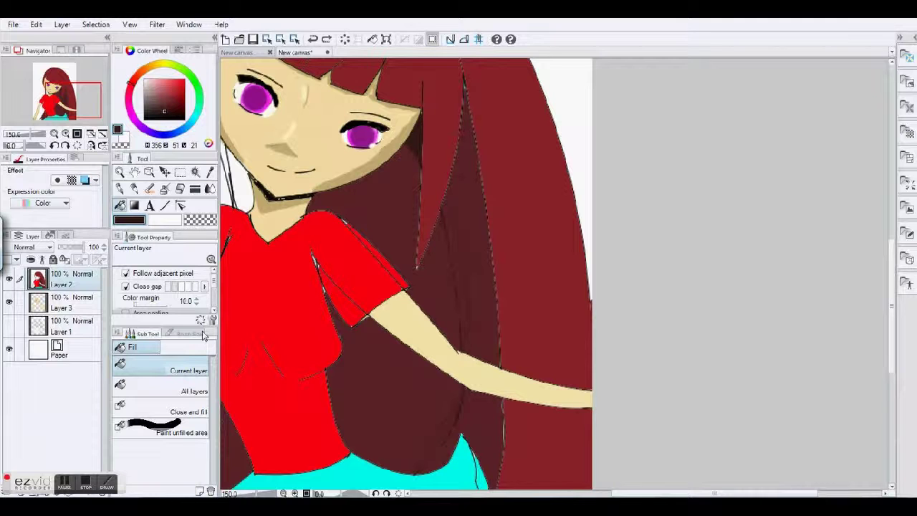
key("b")
left_click_drag(448, 212, 475, 346)
key("g")
left_click(466, 234)
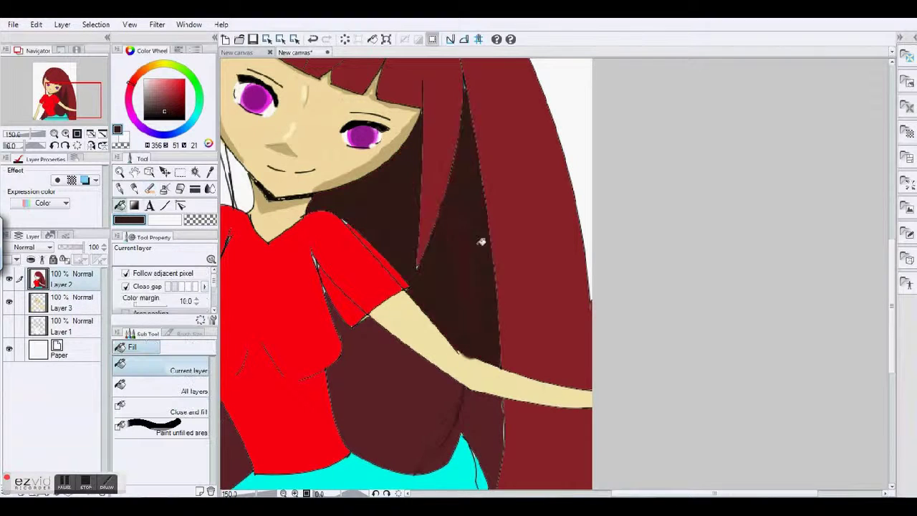
left_click(315, 39)
Touch up the strand line with the Color change brush at size 2.1 and fill the adjoining hair sections with H 356, S 52, V 22.
key("b")
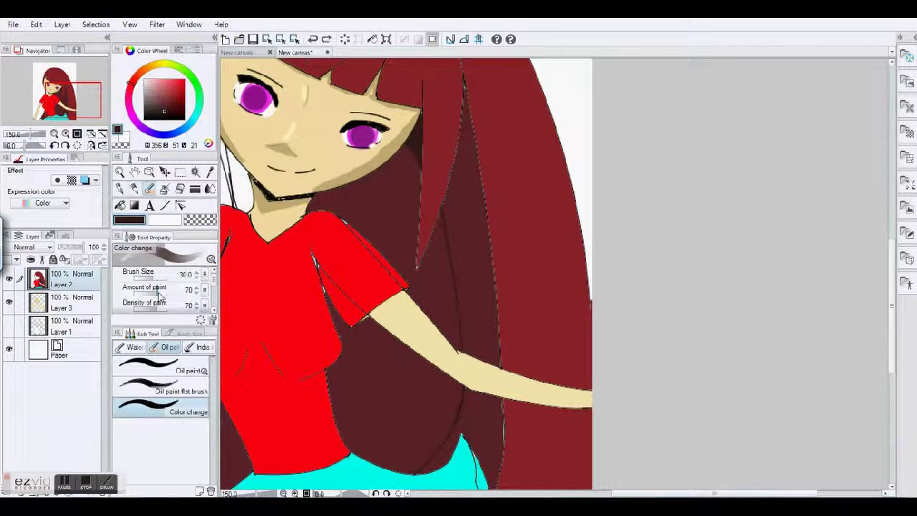
left_click(201, 319)
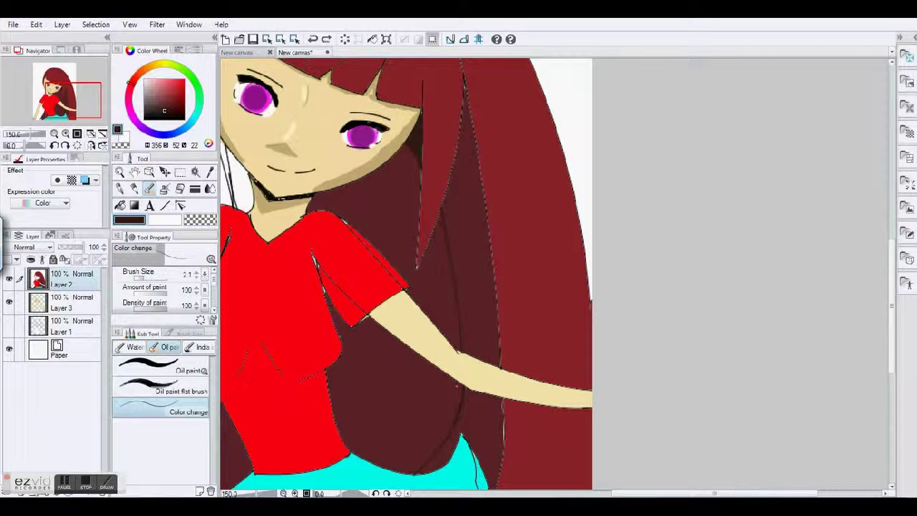
key("g")
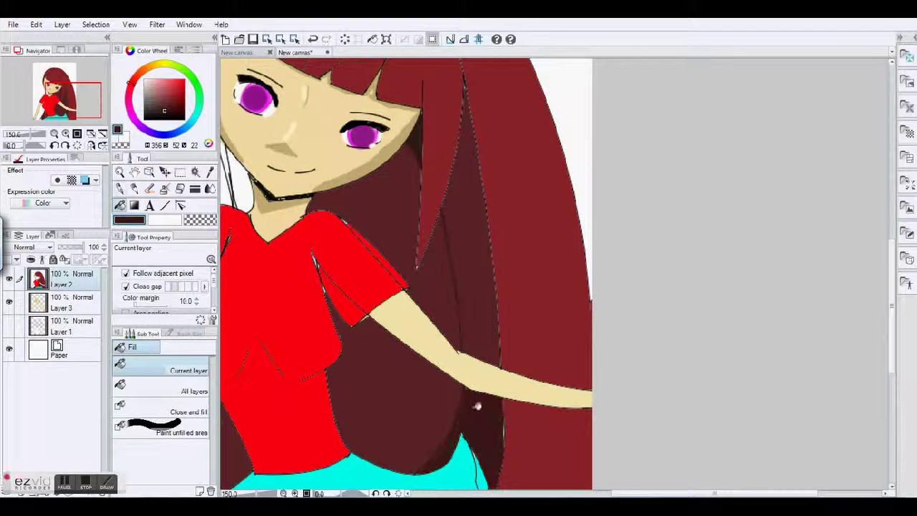
left_click(479, 349)
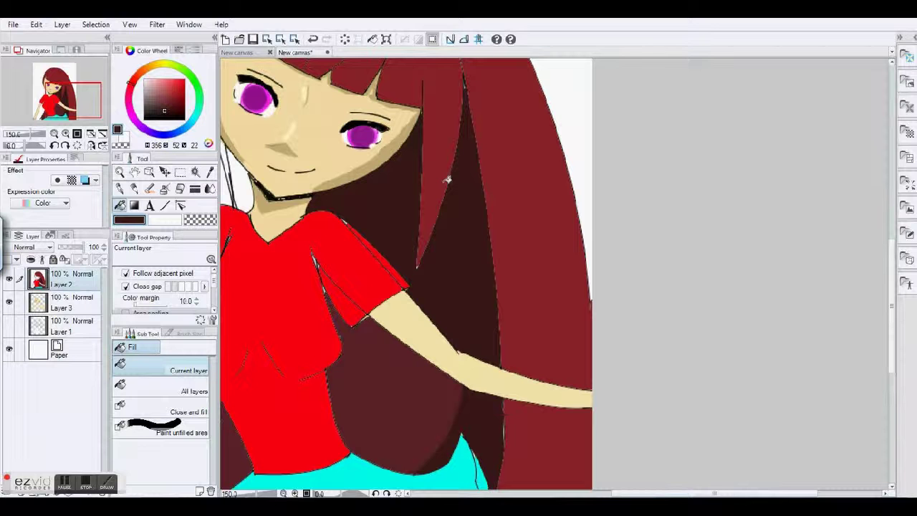
Try thin curves and a fill in lighter red, H 356, S 58, V 35, in the dark back hair at line size 2.6.
key("u")
scroll(447, 179, "down", 1)
left_click(119, 206)
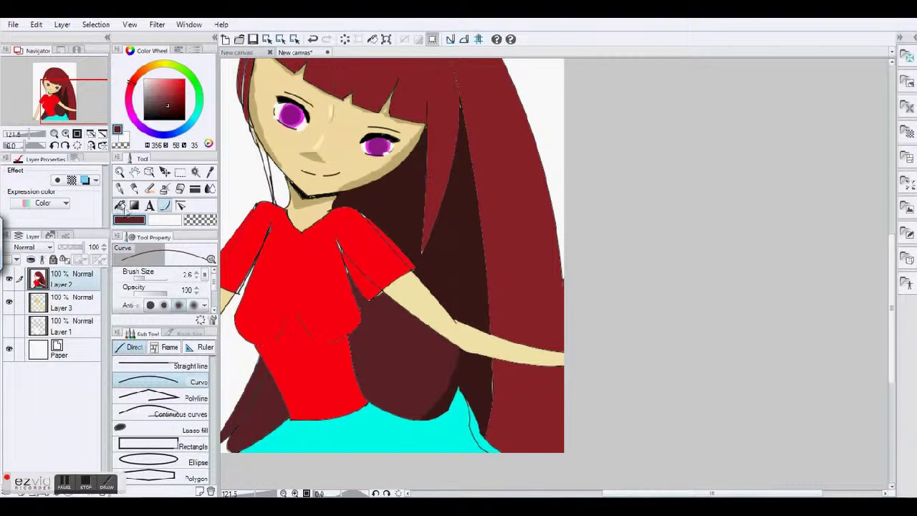
key("ctrl+z")
left_click(313, 38)
left_click(321, 42)
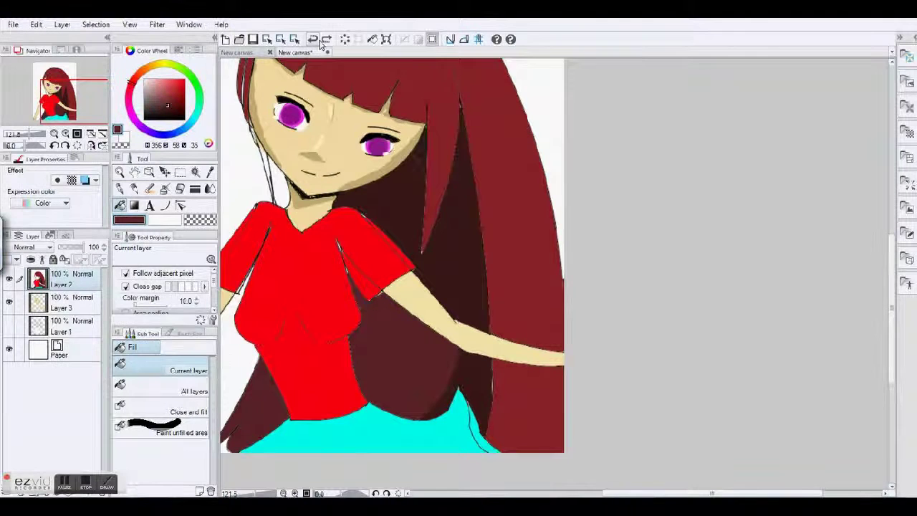
Try a size 40 curve from the pointed lock down to the arm in the dark back hair.
key("u")
scroll(442, 273, "up", 2)
left_click_drag(440, 175, 483, 329)
left_click(482, 329)
left_click(313, 39)
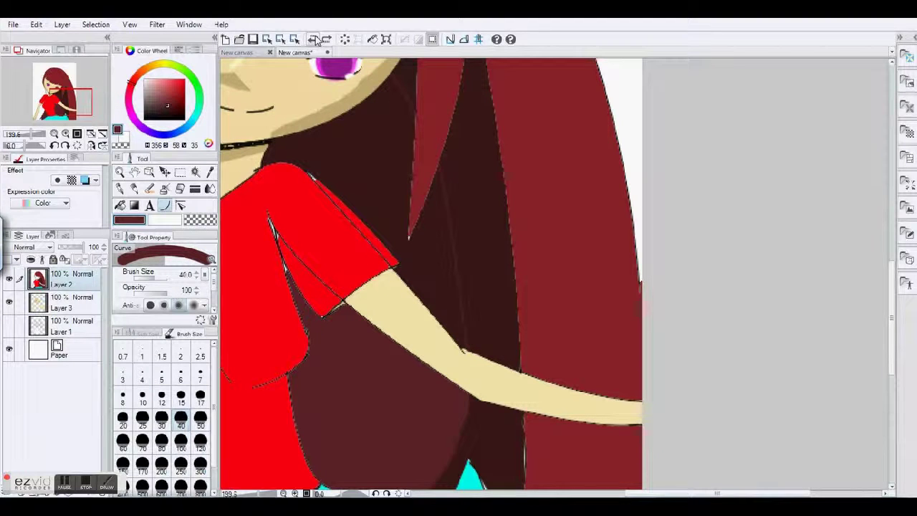
Draw size 12 curves from the pointed lock to the arm and beside the cheek, and fill the hair inside with H 356, S 58, V 35.
left_click(161, 399)
key("Return")
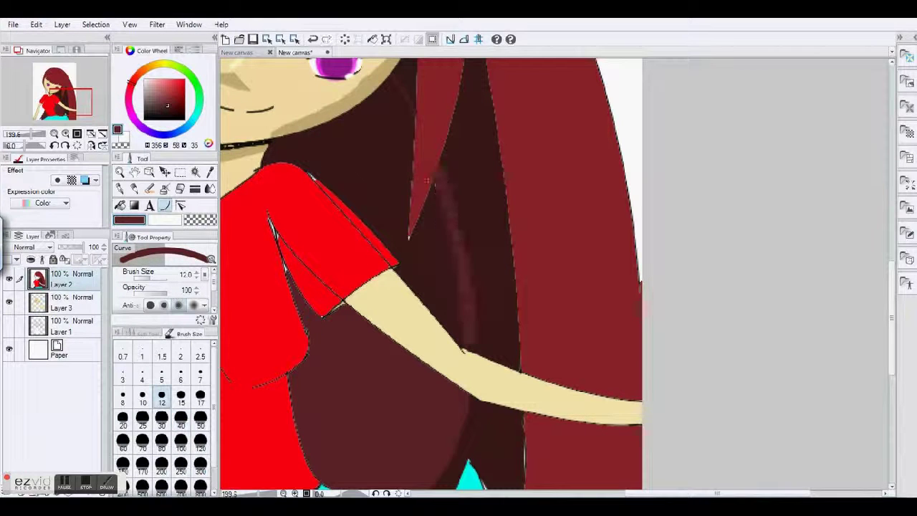
left_click_drag(393, 75, 408, 85)
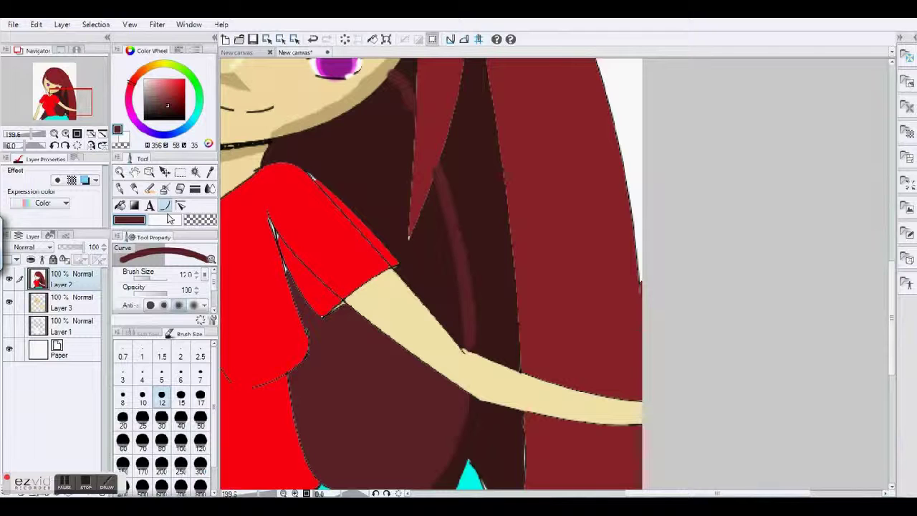
left_click(134, 205)
scroll(407, 215, "down", 1)
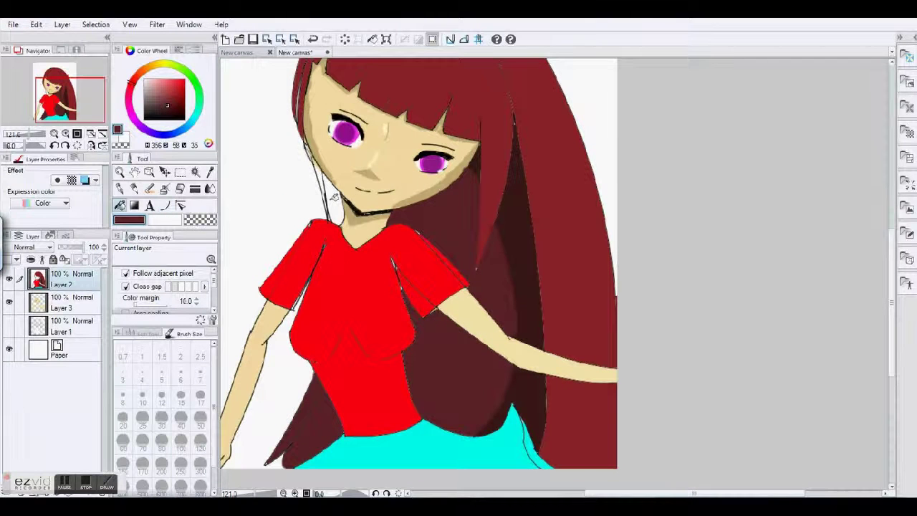
Fill the thin hair lock beside the face and neck with dark red, H 356, S 75, V 54.
left_click(313, 155)
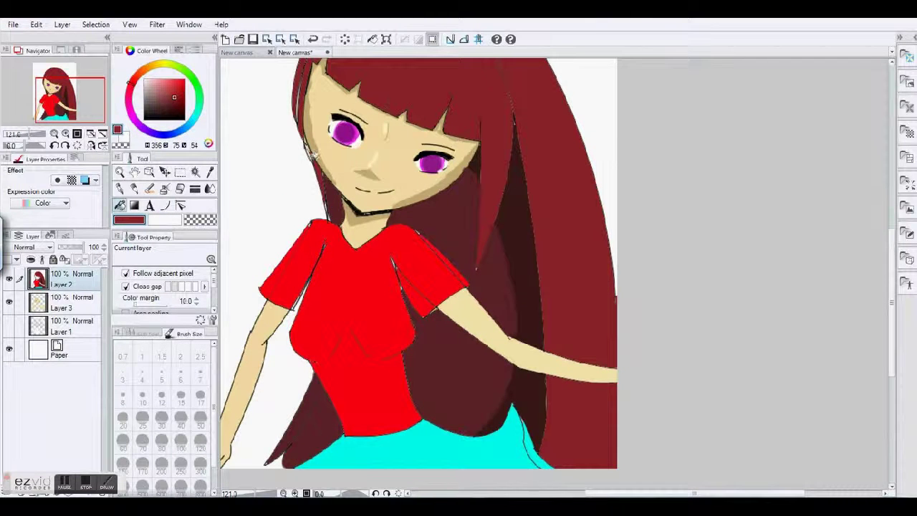
scroll(506, 205, "down", 3)
scroll(506, 206, "up", 3)
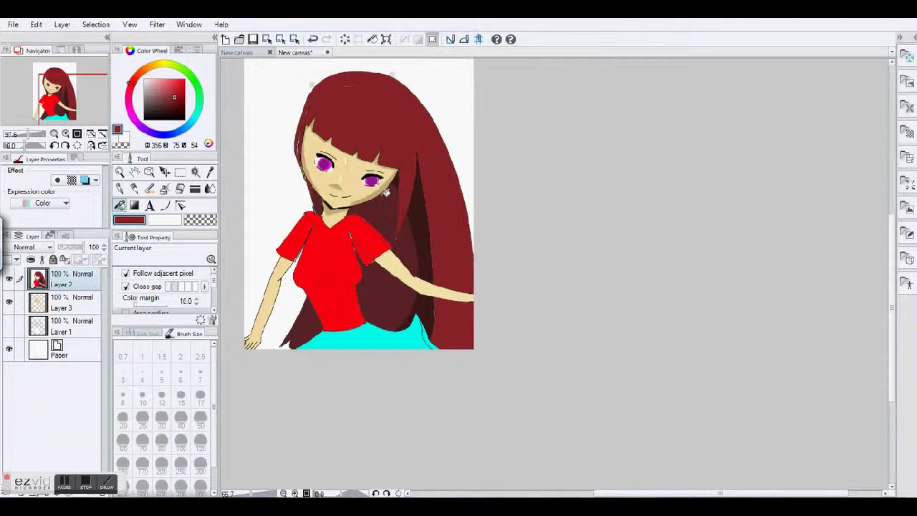
Fill the narrow side fold of the skirt with dark teal, H 175, S 50, V 38.
left_click_drag(388, 188, 387, 54)
scroll(372, 284, "up", 1)
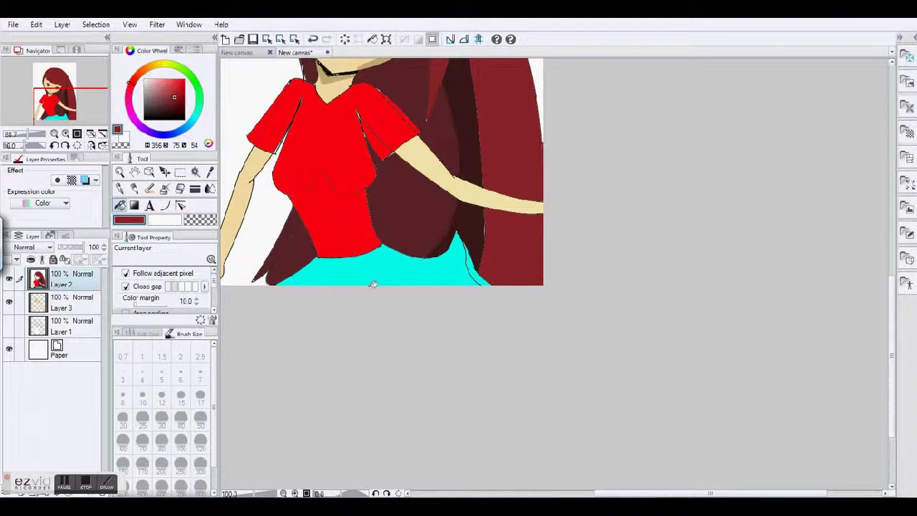
left_click(372, 280, "alt")
scroll(264, 216, "down", 5)
left_click(473, 265, "alt")
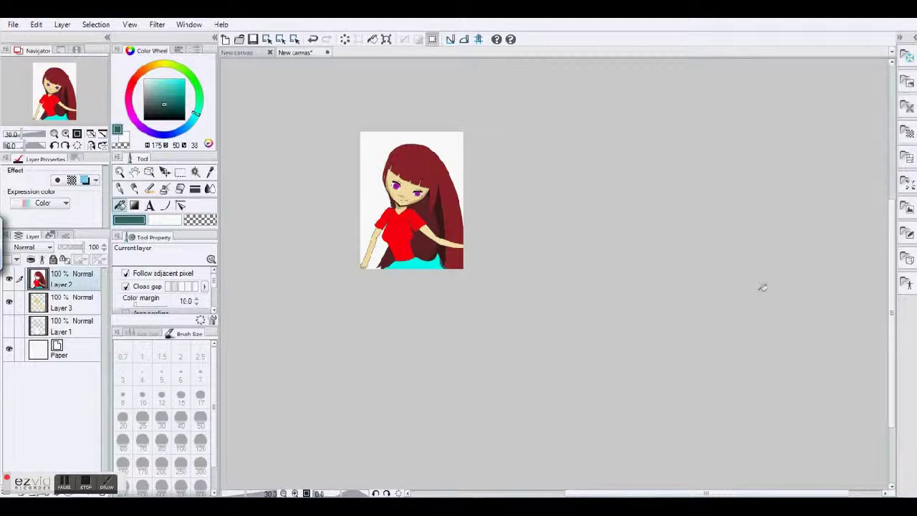
Paint a highlight band across the top hair with the Color change brush, H 356, S 24, V 63, size 30, and blend it with Soothing watercolor.
scroll(436, 249, "up", 3)
left_click(465, 215, "alt")
key("b")
left_click(161, 398)
mouse_move(484, 190)
left_mouse_down()
mouse_move(391, 153)
mouse_move(484, 194)
left_mouse_up()
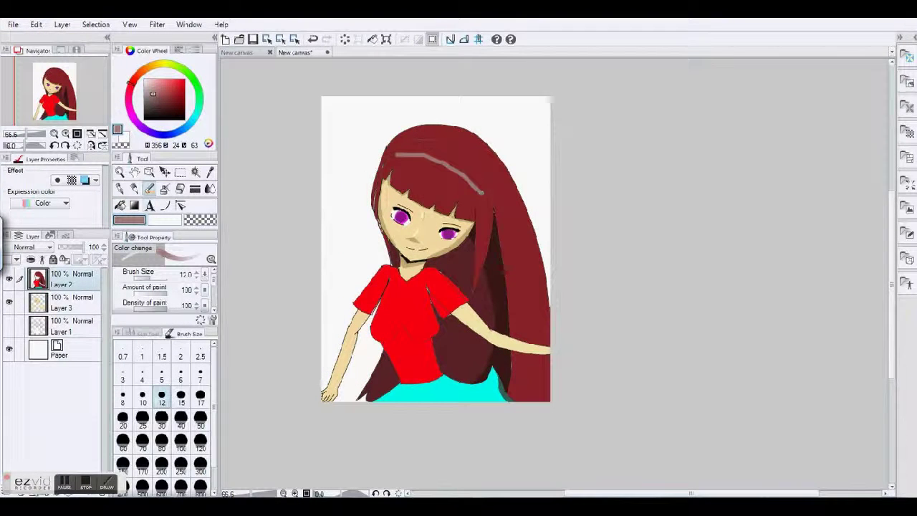
left_click(312, 38)
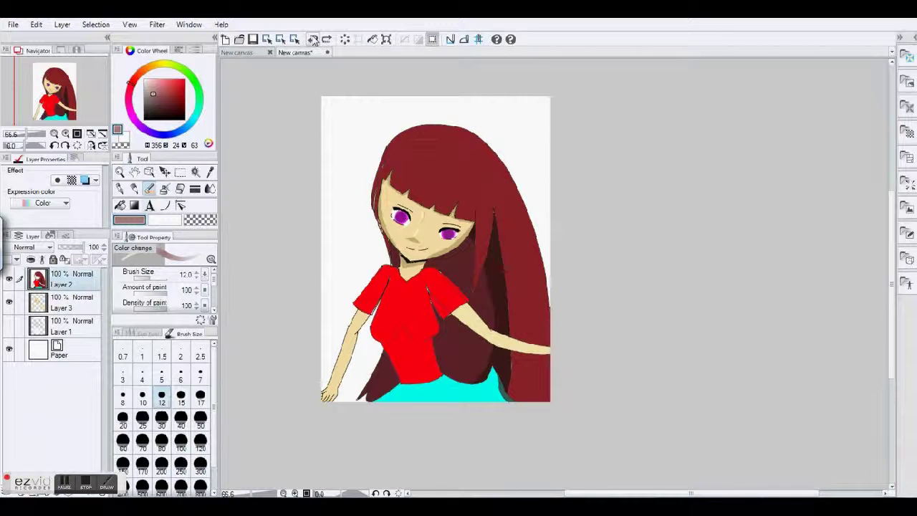
left_click(312, 38)
key("ctrl+y")
left_click(161, 425)
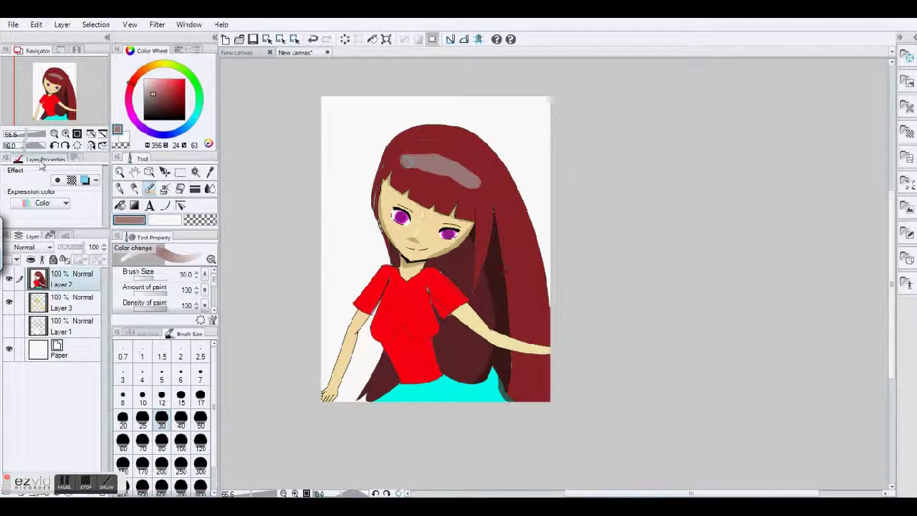
left_click(210, 188)
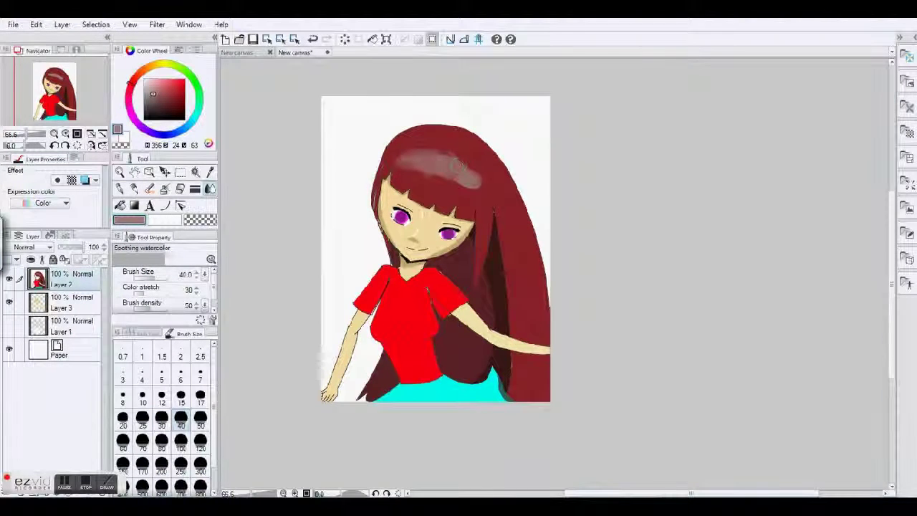
Blend the light hair highlight on Layer 2 into the surrounding red with the size 40 Soothing watercolor brush.
scroll(452, 168, "up", 3)
mouse_move(440, 184)
left_mouse_down()
mouse_move(401, 166)
mouse_move(417, 169)
mouse_move(405, 159)
left_mouse_up()
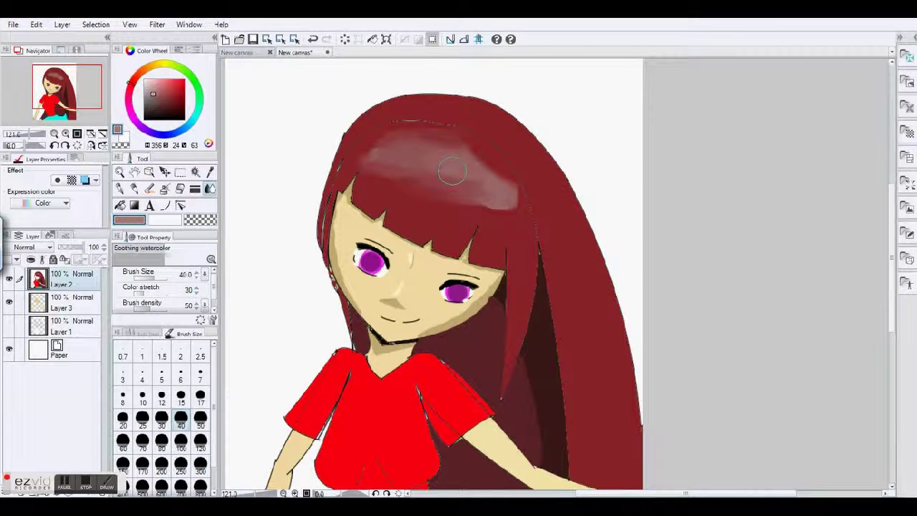
left_click_drag(502, 200, 487, 166)
scroll(451, 229, "down", 2)
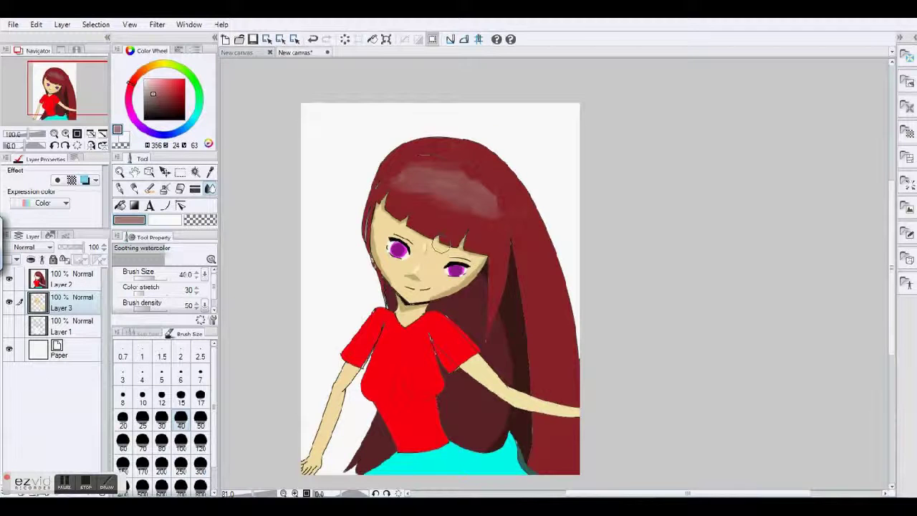
scroll(449, 229, "down", 1)
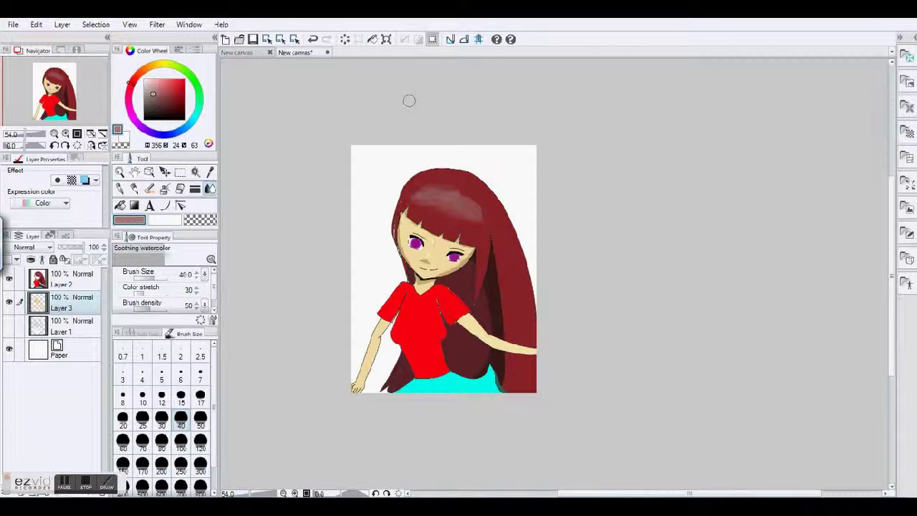
left_click(68, 281)
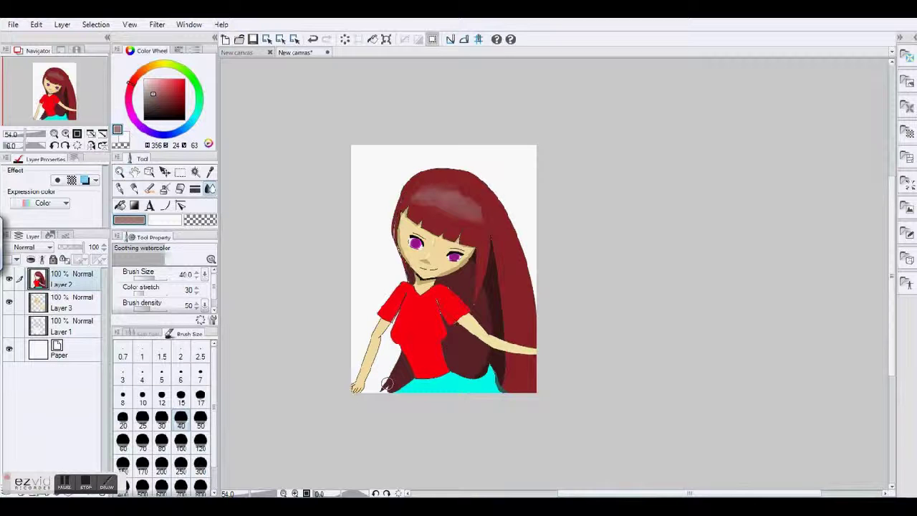
scroll(416, 269, "up", 2)
scroll(493, 149, "down", 1)
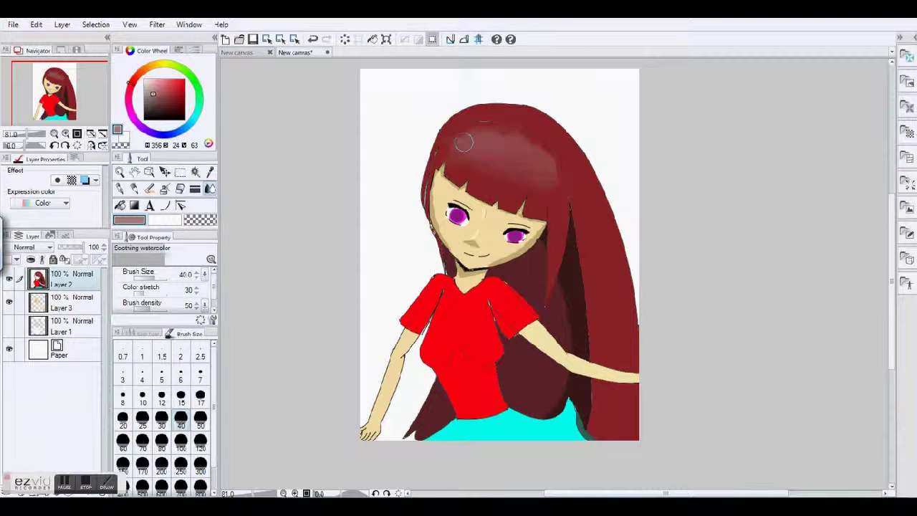
Draw a size 12 shadow curve along the underside of the outstretched arm and fill the area with H 45, S 41, V 75.
scroll(464, 143, "up", 1)
left_click(165, 206)
left_click(535, 337)
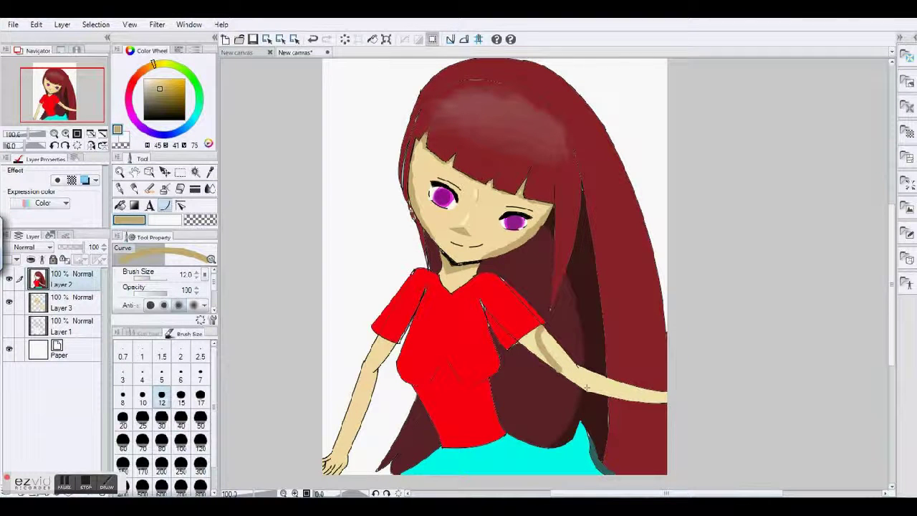
key("g")
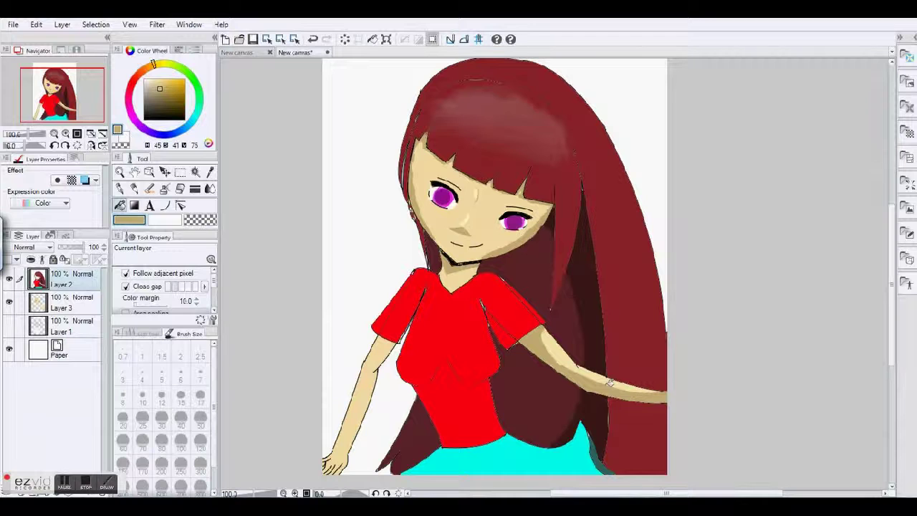
Shade the lowered arm along its outer edge with size 12 curves and fill the shadow with H 45, S 41, V 75.
left_click(165, 207)
left_click(389, 340)
left_click(358, 391)
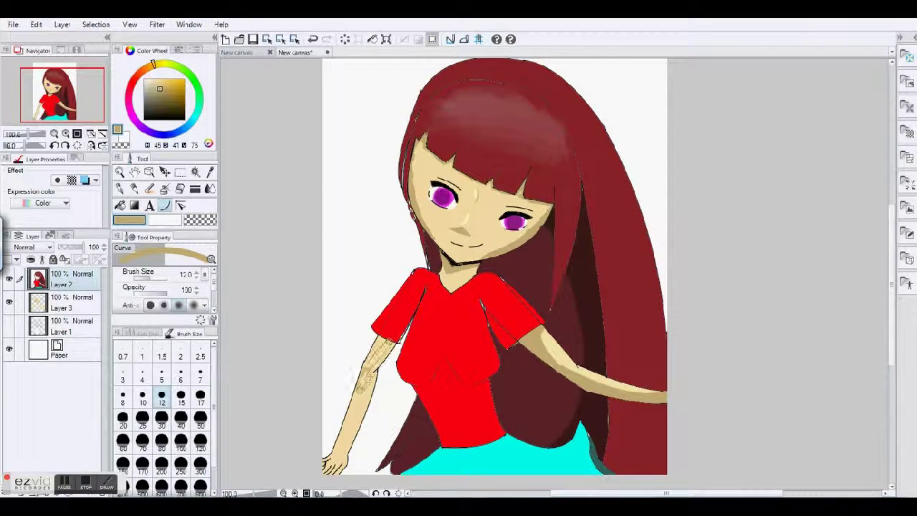
key("g")
left_click(370, 374)
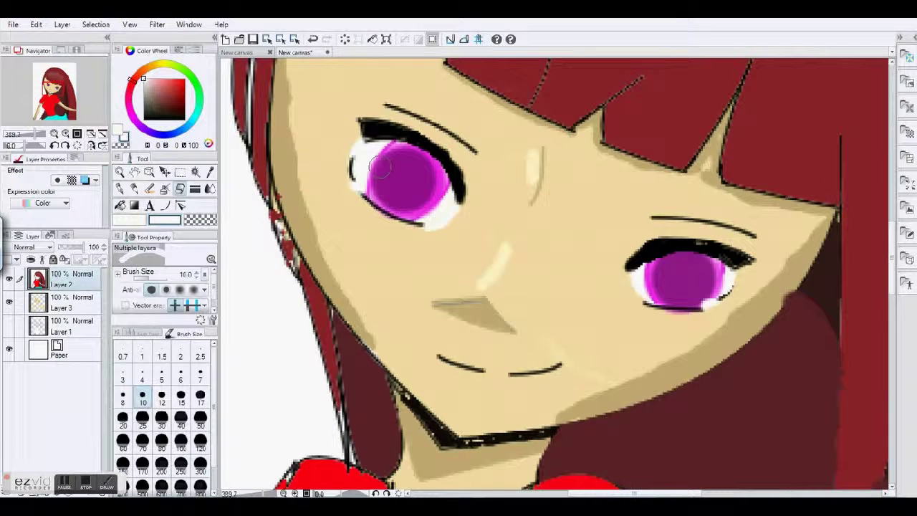
Add white glints to both irises at size 10, and paint hearts inside with Color change, size 12, H 0, S 22, V 85.
mouse_move(380, 166)
left_mouse_down()
mouse_move(429, 208)
mouse_move(440, 204)
left_mouse_up()
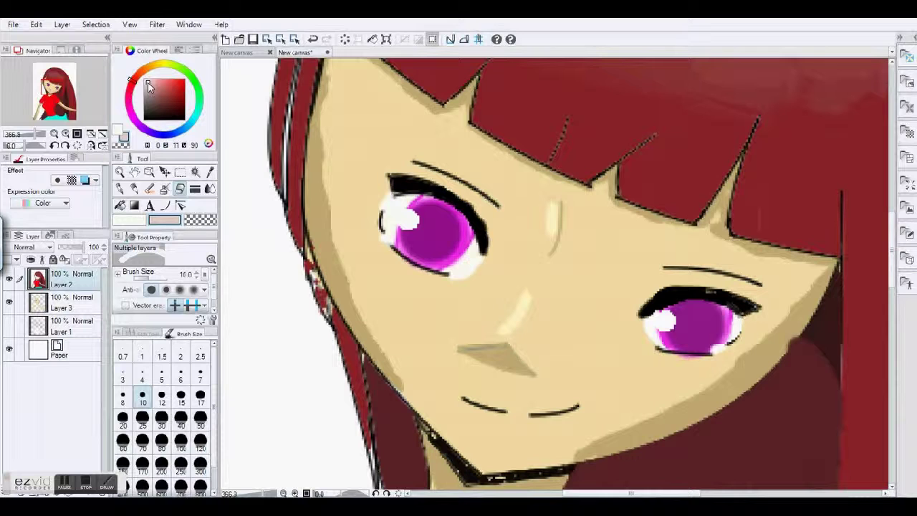
left_click_drag(687, 319, 720, 335)
left_click(153, 85)
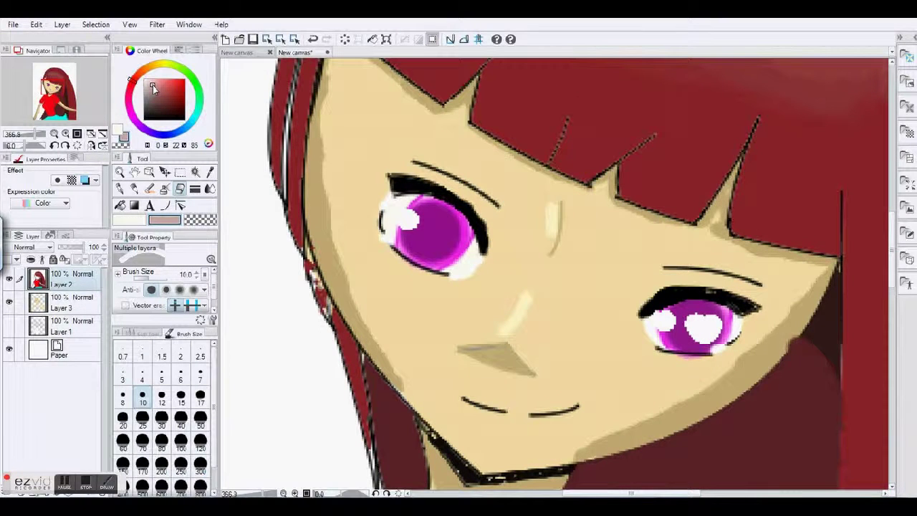
key("ctrl+z")
left_click(149, 188)
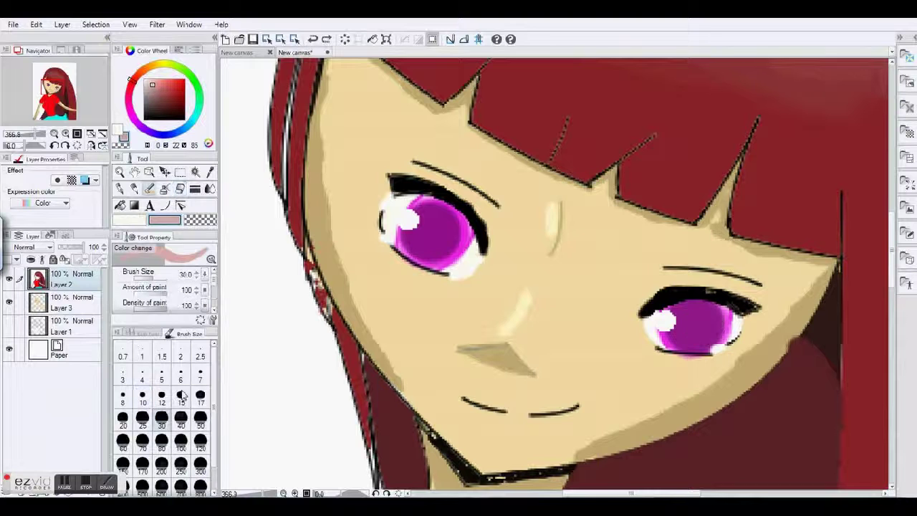
key("ctrl+y")
key("bracketleft")
Pick up the skirt's dark teal, H 175, S 50, V 38, and draw size 12 curves along the waistband and the fold beside the hair.
scroll(855, 200, "down", 5)
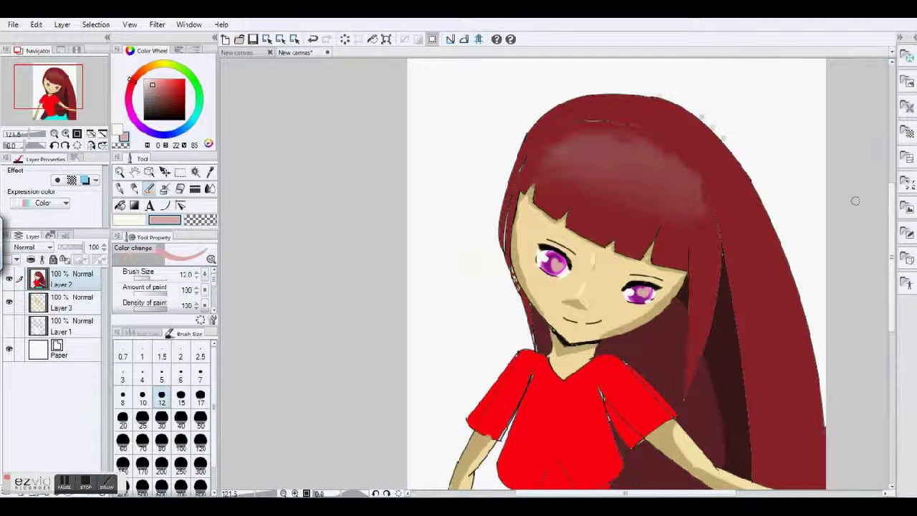
scroll(854, 200, "down", 5)
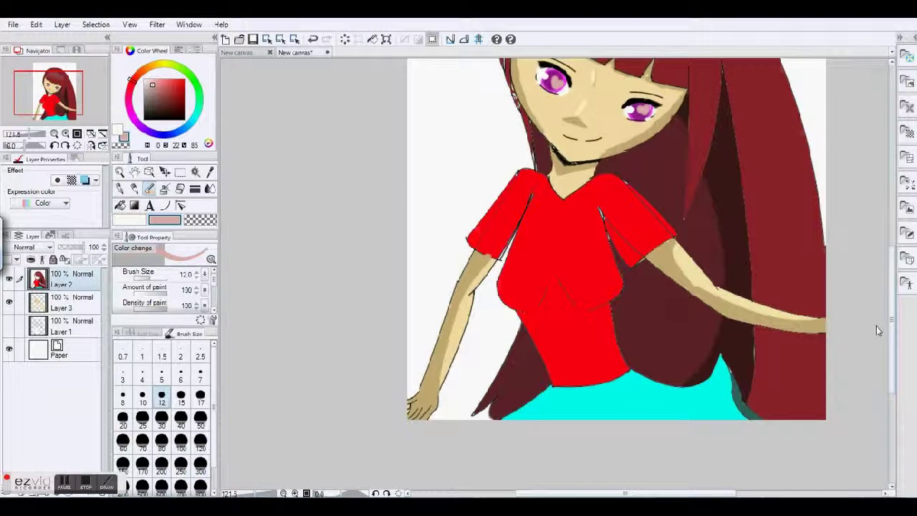
scroll(876, 330, "down", 1)
left_click(739, 384, "alt")
key("c")
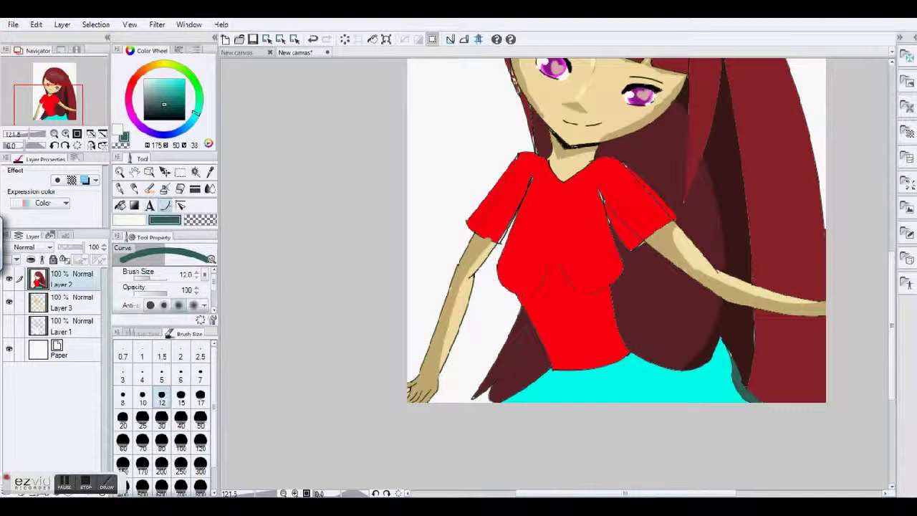
key("Return")
key("Return")
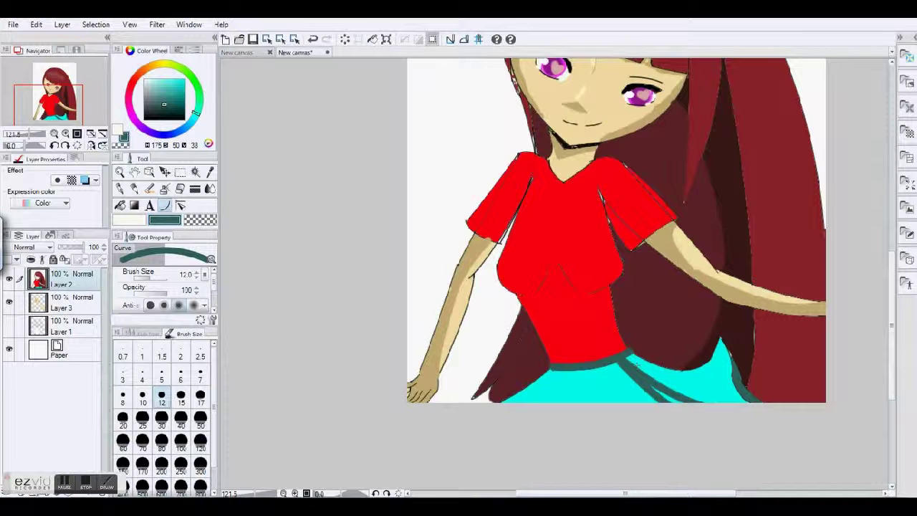
Draw dark teal curves for the remaining skirt folds and fill the enclosed fold areas with the same colour.
left_click(589, 402)
left_click(596, 365)
left_click(559, 405)
left_click(510, 399)
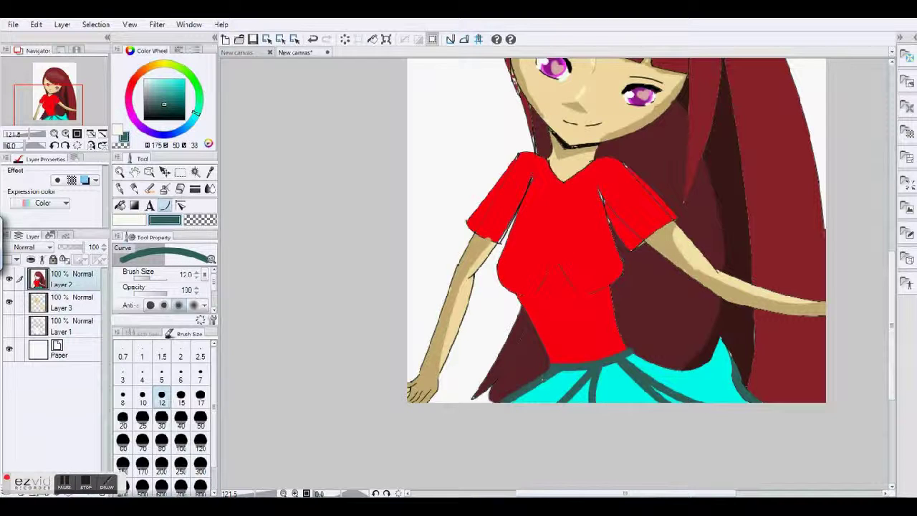
key("g")
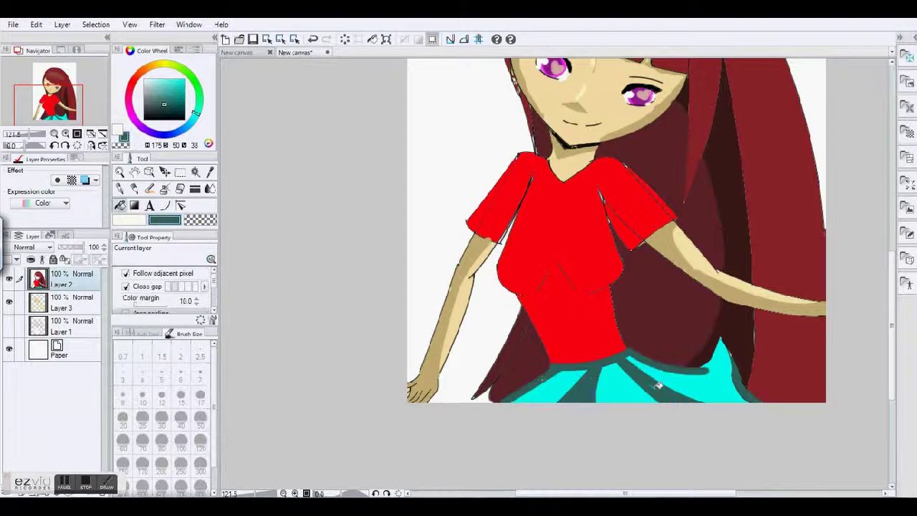
Draw a short curved crease on the shirt just above the skirt with the Darker pencil, size 10, H 356, S 52, V 22.
scroll(657, 386, "down", 4)
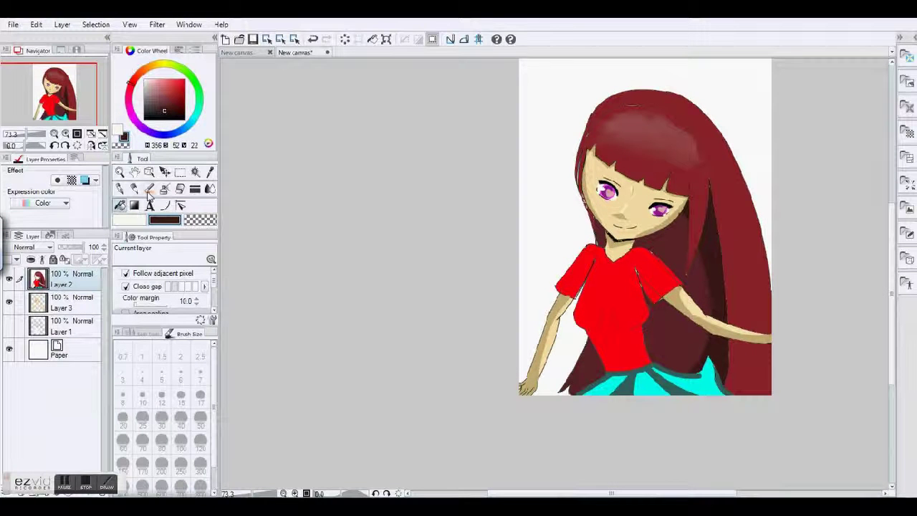
left_click(134, 188)
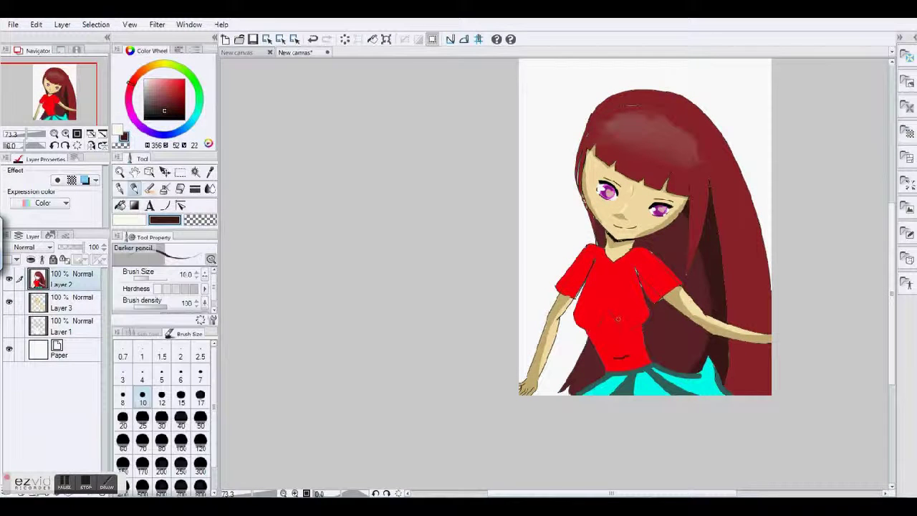
key("ctrl+z")
mouse_move(620, 357)
left_mouse_down()
mouse_move(633, 339)
mouse_move(639, 357)
left_mouse_up()
key("ctrl+z")
left_click_drag(561, 278, 570, 293)
left_click_drag(642, 266, 656, 287)
left_click(312, 38)
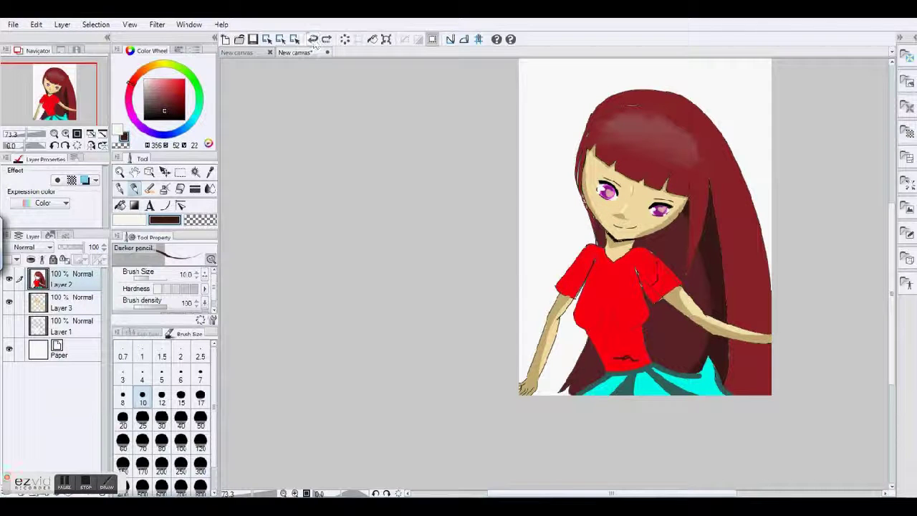
mouse_move(148, 458)
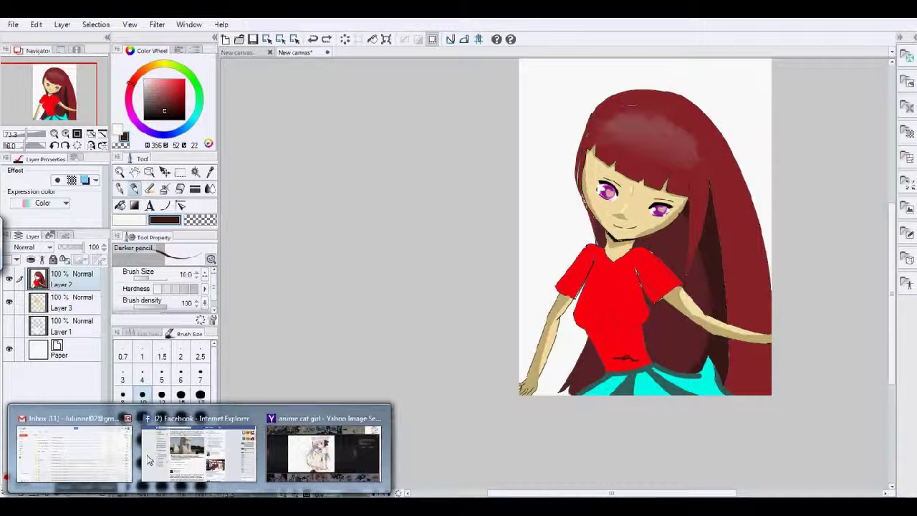
Fill the white background around the girl with bright cyan, H 186, S 100, V 100.
scroll(148, 459, "down", 1)
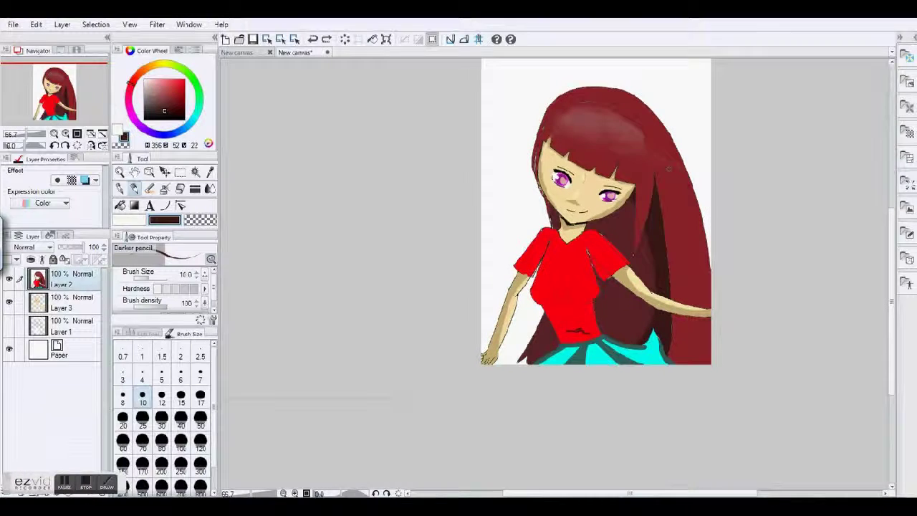
left_click(201, 123)
left_click_drag(165, 113, 185, 78)
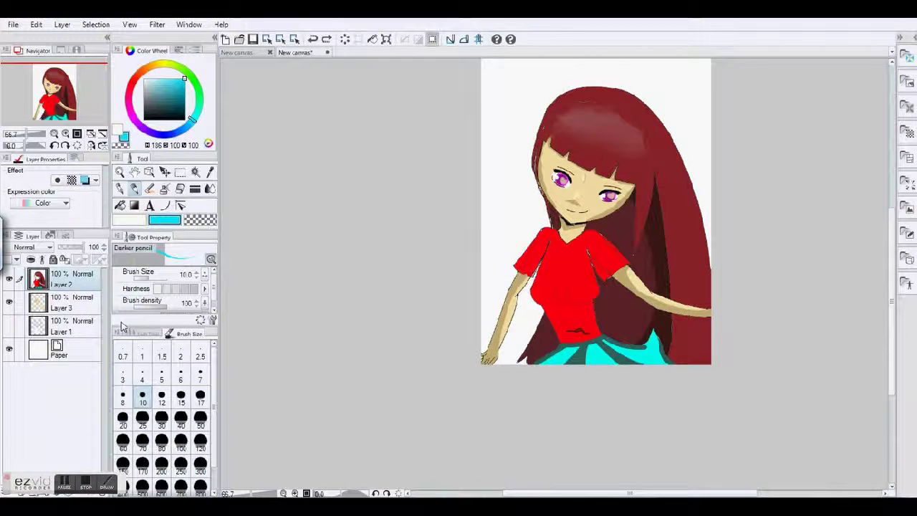
left_click(120, 205)
scroll(673, 143, "down", 2)
left_click(663, 140)
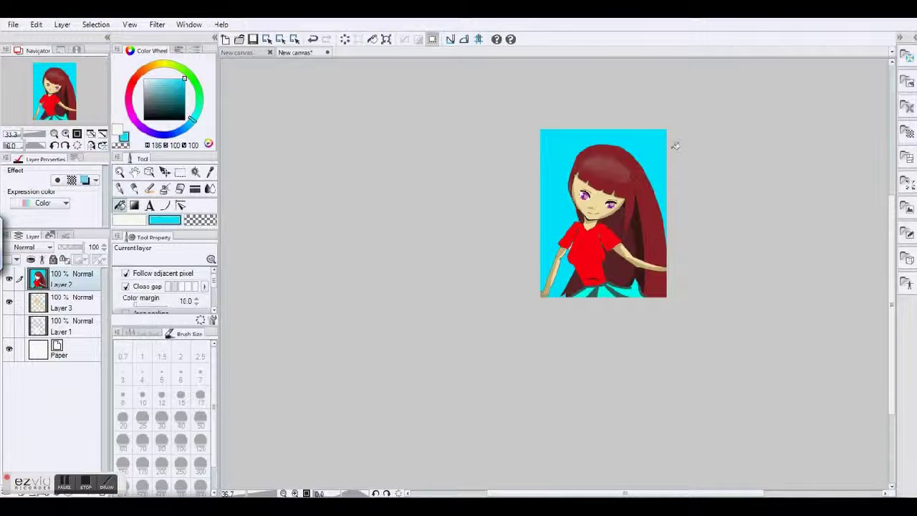
Draw a black heart outline with size 12 curves on the cyan background beside the girl's head.
scroll(674, 146, "up", 3)
scroll(590, 229, "down", 1)
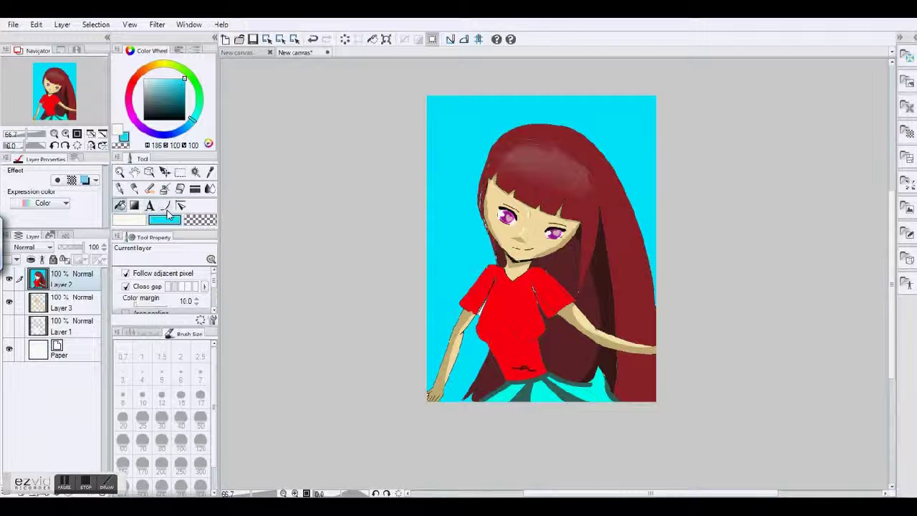
left_click(165, 206)
left_click_drag(449, 129, 462, 221)
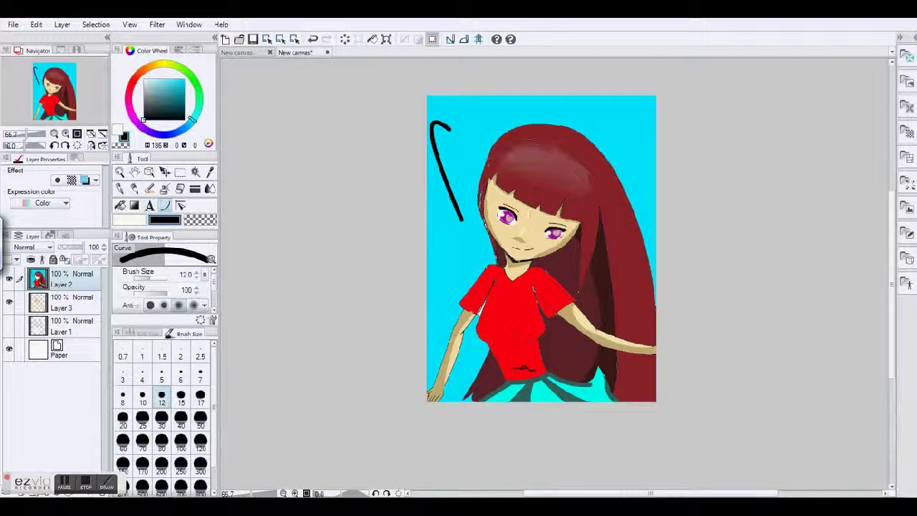
left_click(464, 132)
left_click(493, 117)
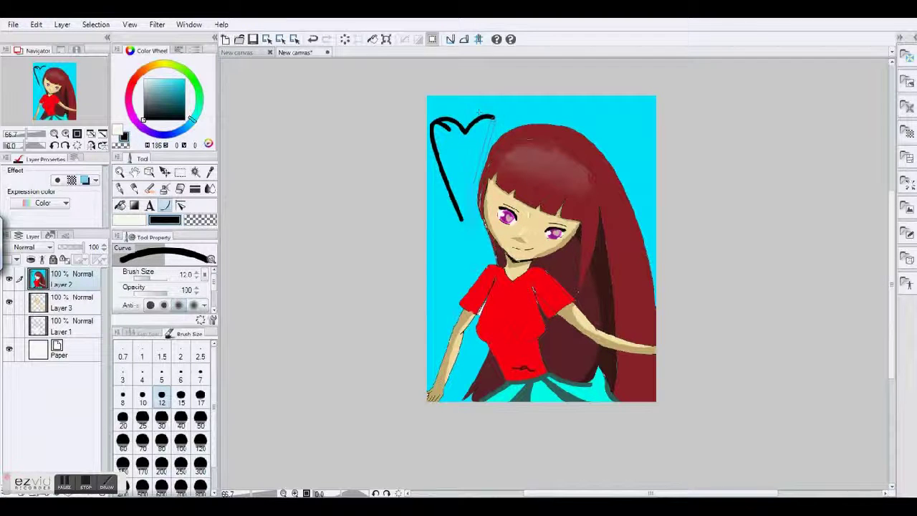
double_click(462, 220)
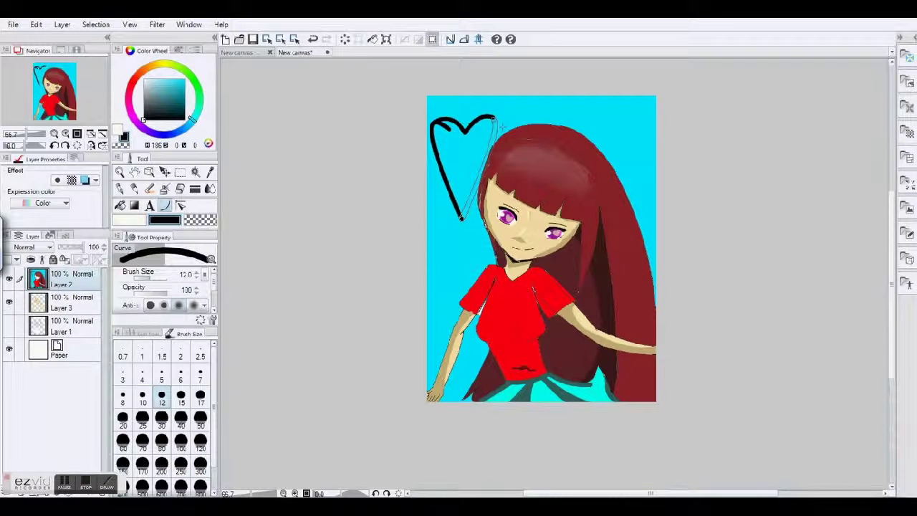
Try red, H 3, S 100, V 100, and pink, H 3, S 47, V 100, in the heart, and fill it with dark teal, H 175, S 50, V 38.
left_click(185, 78)
left_click(120, 206)
left_click(469, 137)
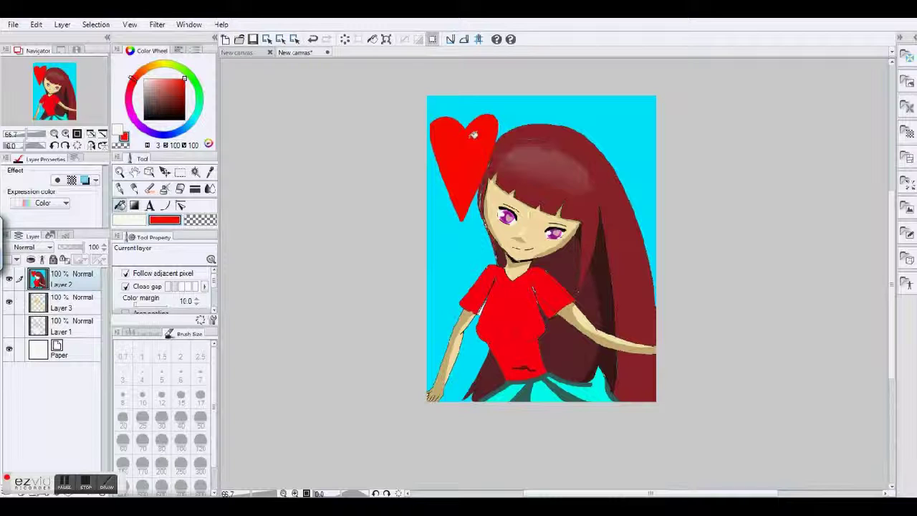
left_click(472, 135)
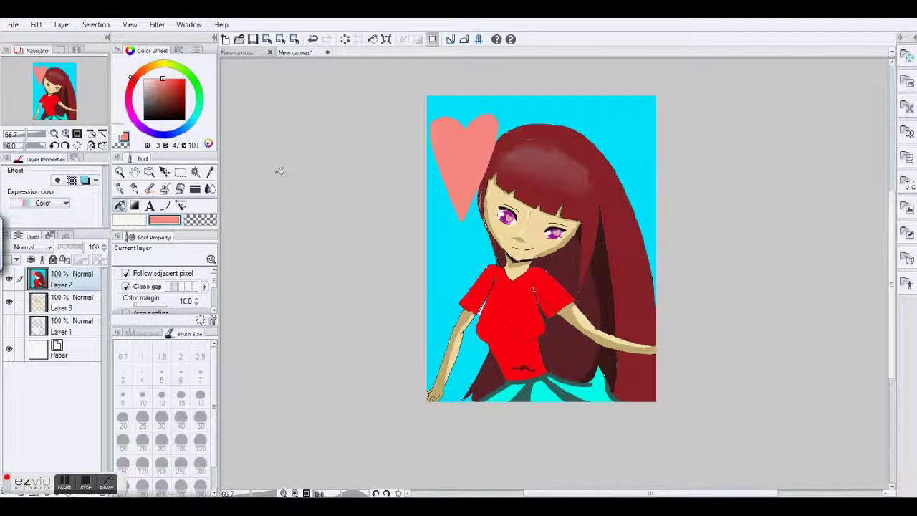
left_click(479, 153)
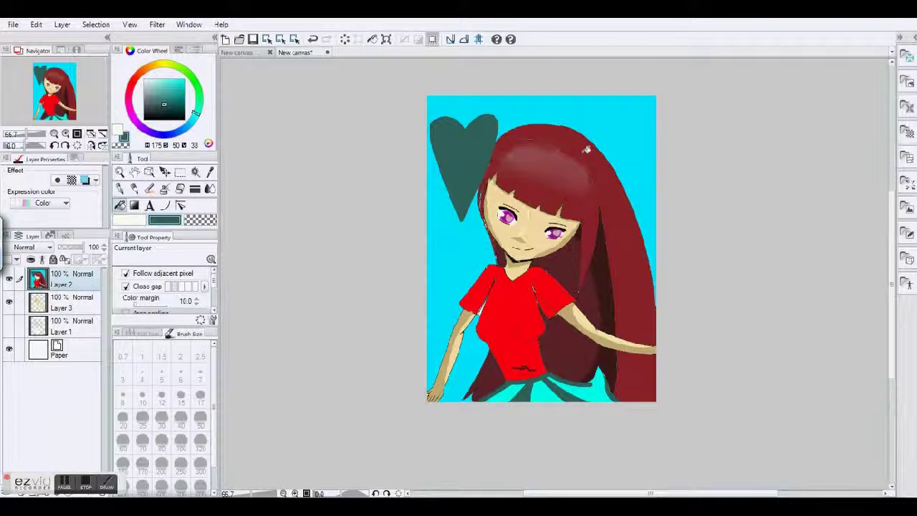